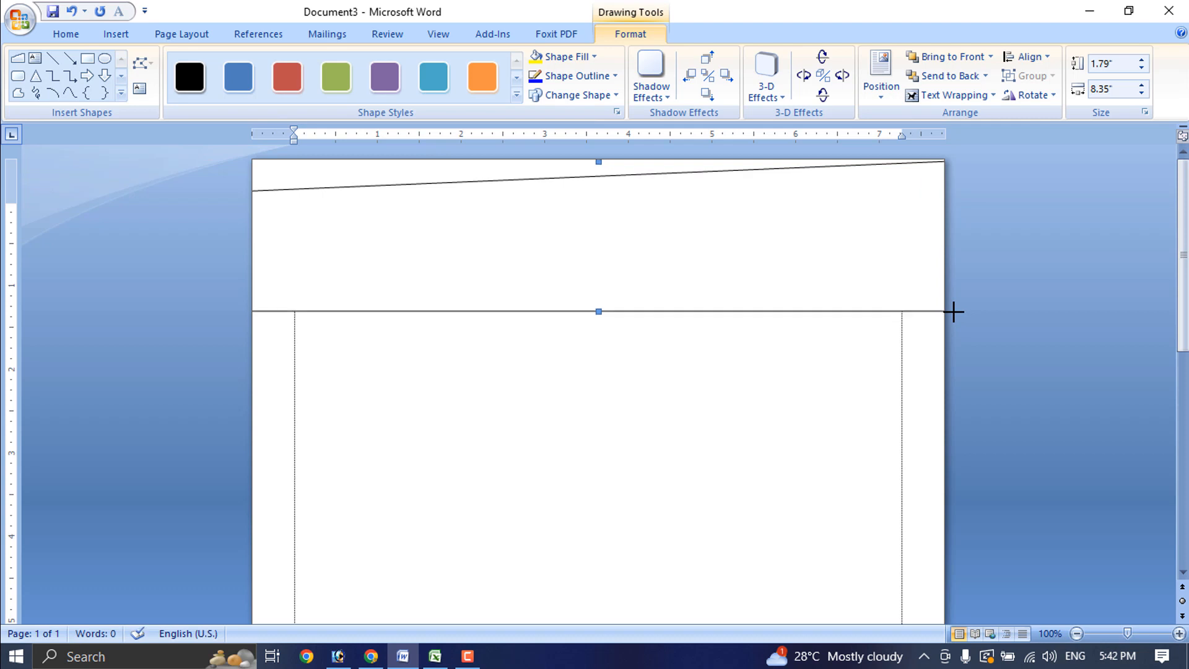
Select the wide slanted-edge header shape at the top of the page
{"action": "left_click", "coordinate": [636, 280]}
Rotate the banner so its slant runs along the bottom, and move it to the page's top-left edge
{"action": "left_click_drag", "start_coordinate": [600, 197], "coordinate": [609, 268]}
{"action": "left_click_drag", "start_coordinate": [607, 216], "coordinate": [606, 384]}
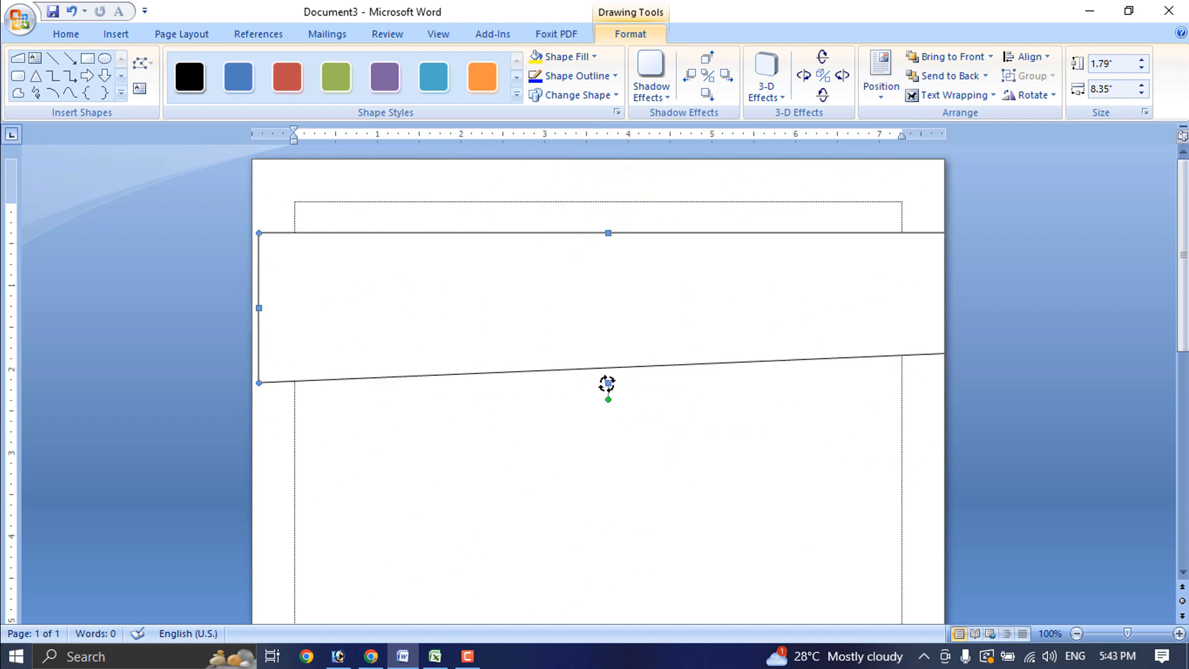
{"action": "left_click_drag", "start_coordinate": [698, 297], "coordinate": [692, 294]}
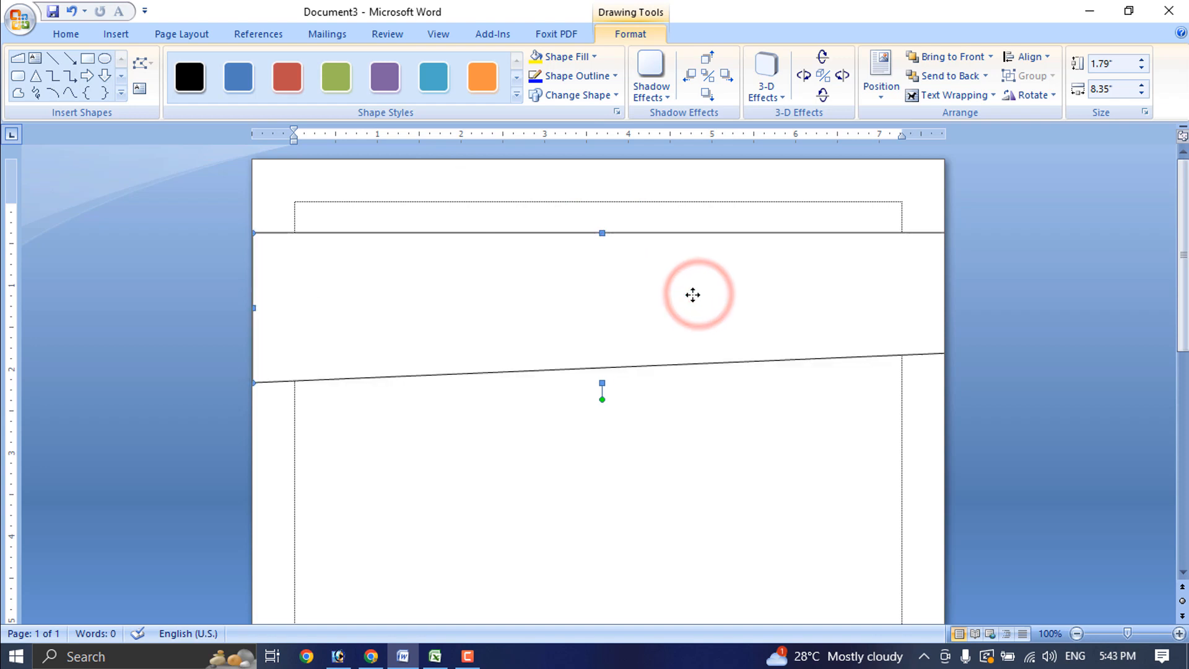
{"action": "key", "text": "Up"}
{"action": "key", "text": "Up"}
{"action": "key", "text": "Up"}
{"action": "key", "text": "Up"}
{"action": "key", "text": "Up"}
{"action": "key", "text": "Up"}
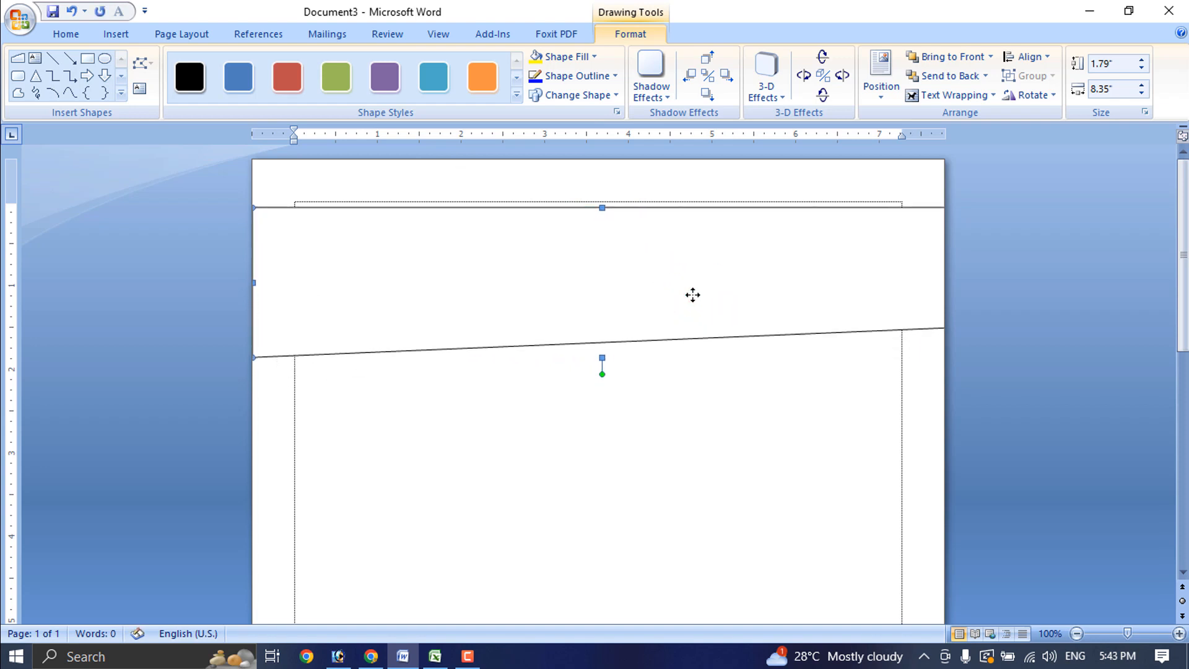
Fill the banner light green and remove its outline
{"action": "left_click", "coordinate": [593, 56]}
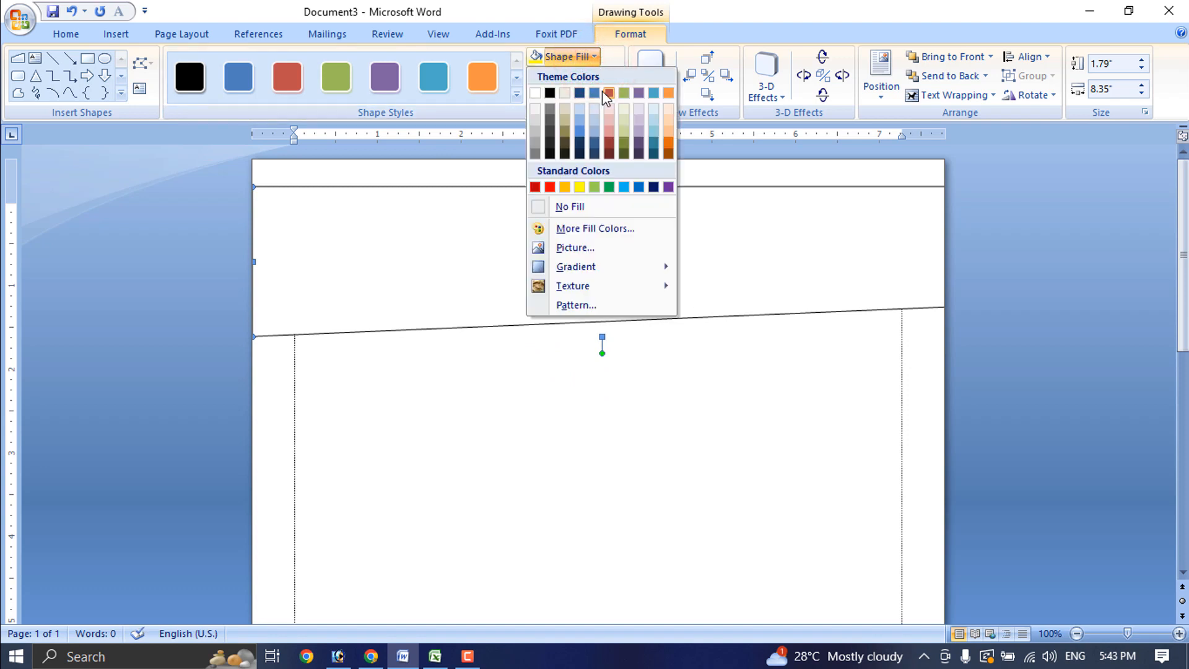
{"action": "left_click", "coordinate": [592, 186]}
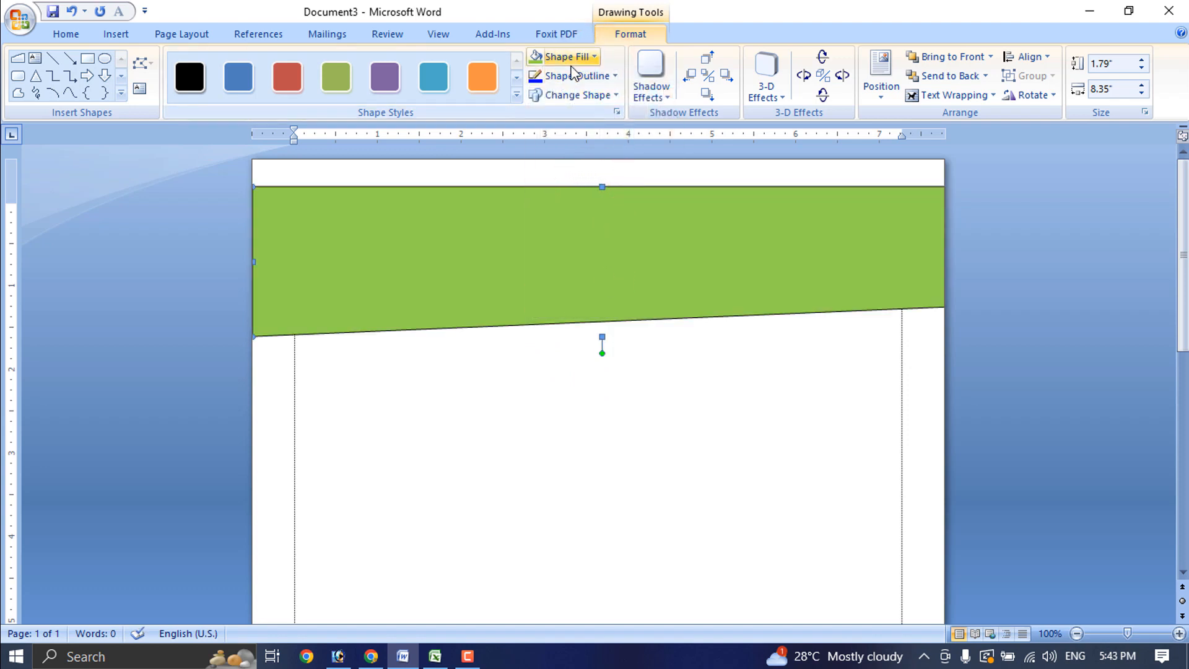
{"action": "left_click", "coordinate": [605, 75]}
{"action": "left_click", "coordinate": [574, 224]}
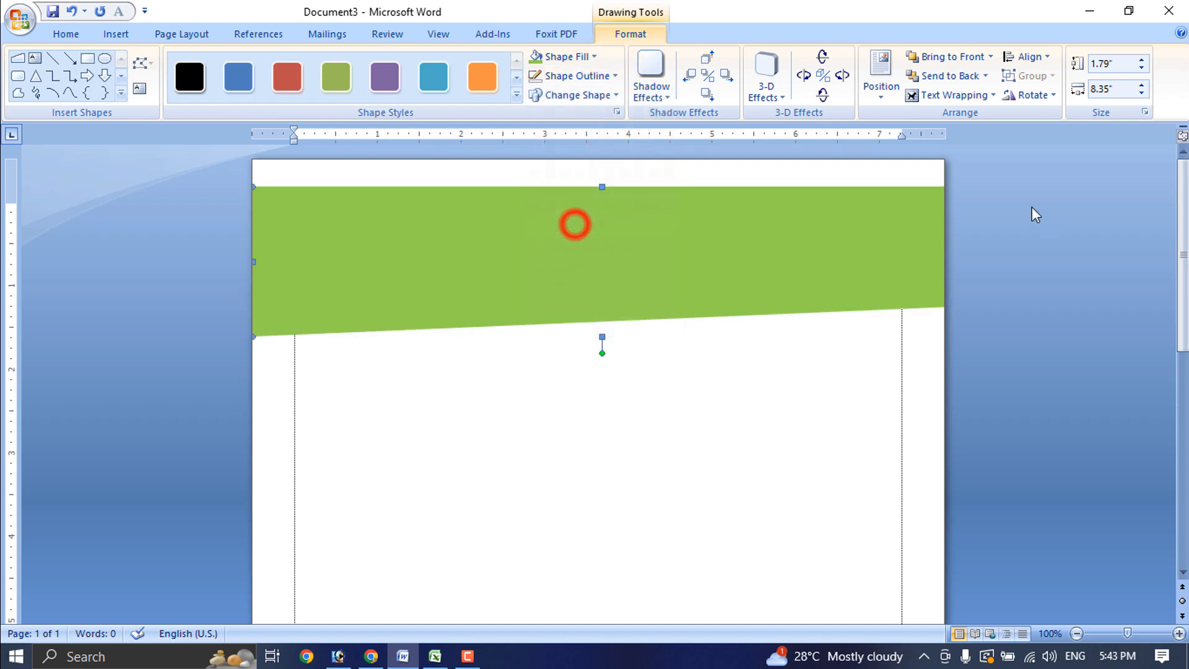
{"action": "left_click", "coordinate": [711, 219]}
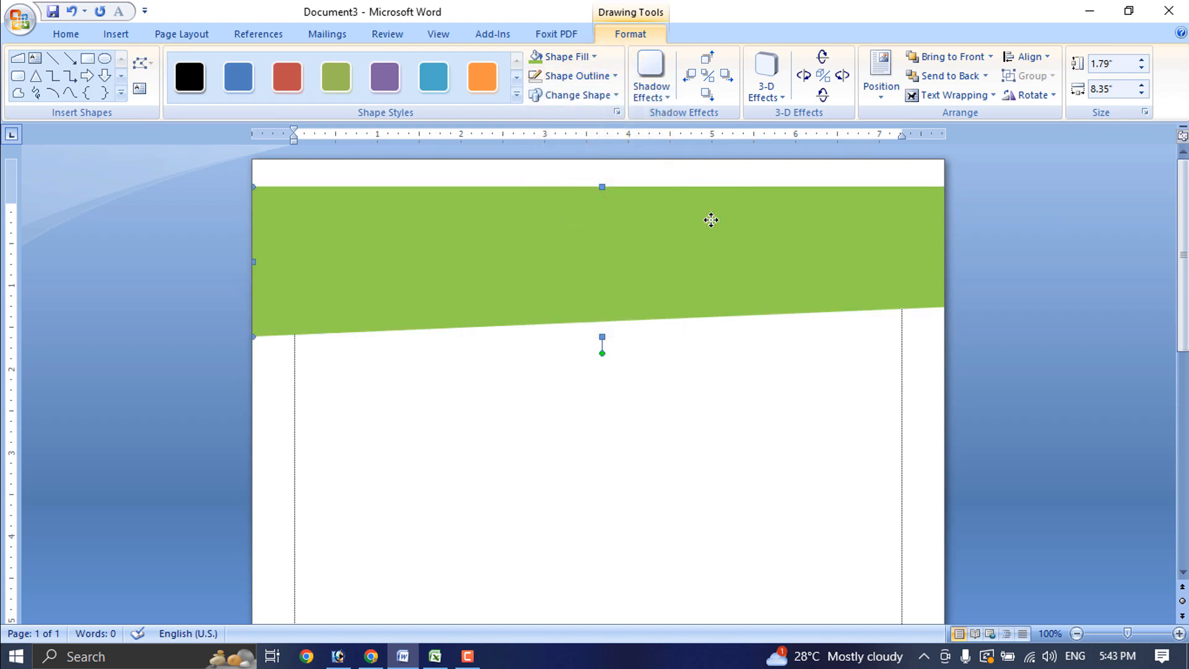
Paste a copy of the banner, fill it light peach, and nudge it left and up
{"action": "right_click", "coordinate": [710, 220]}
{"action": "left_click", "coordinate": [738, 248]}
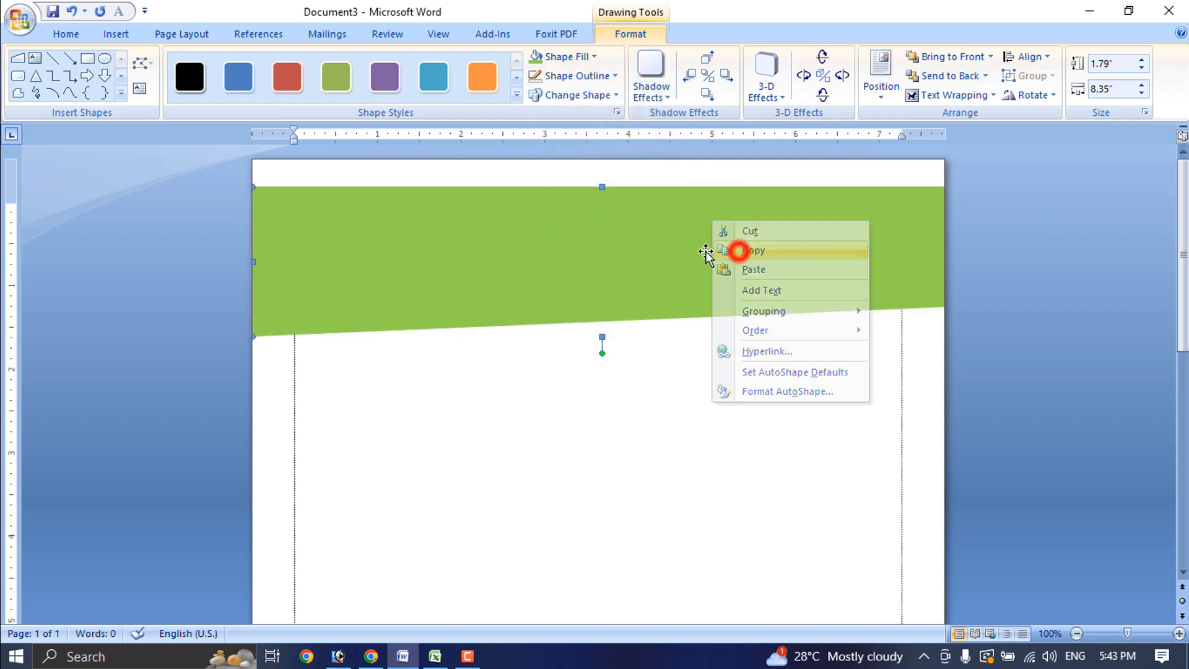
{"action": "right_click", "coordinate": [672, 248]}
{"action": "left_click", "coordinate": [718, 299]}
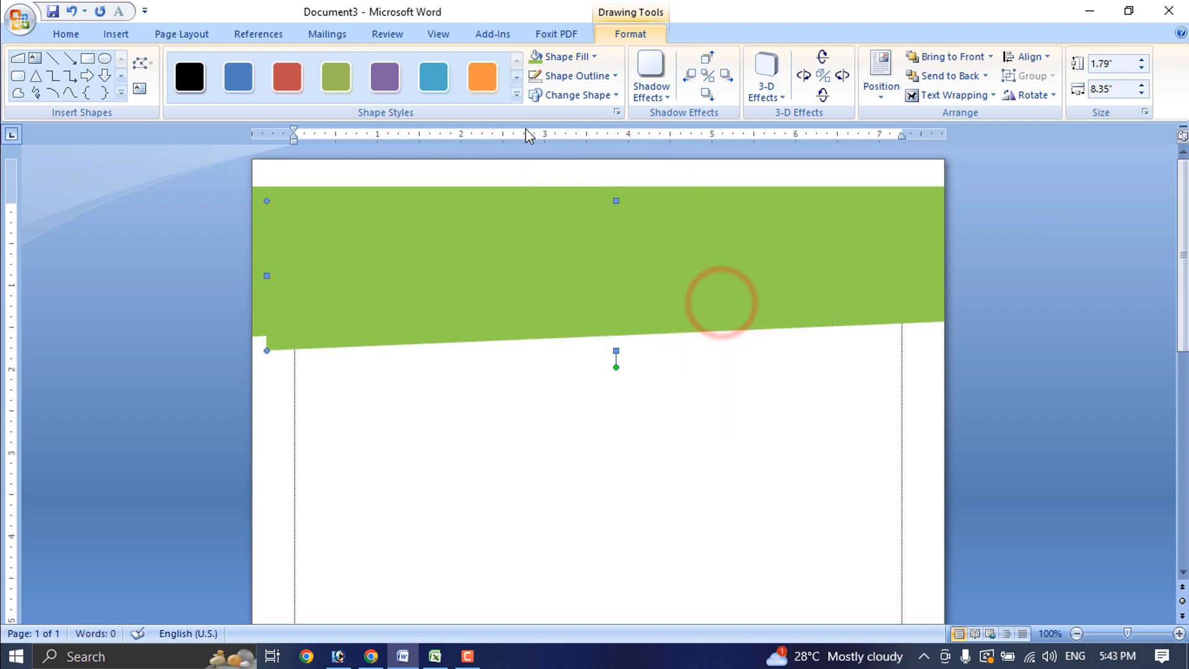
{"action": "left_click", "coordinate": [595, 57]}
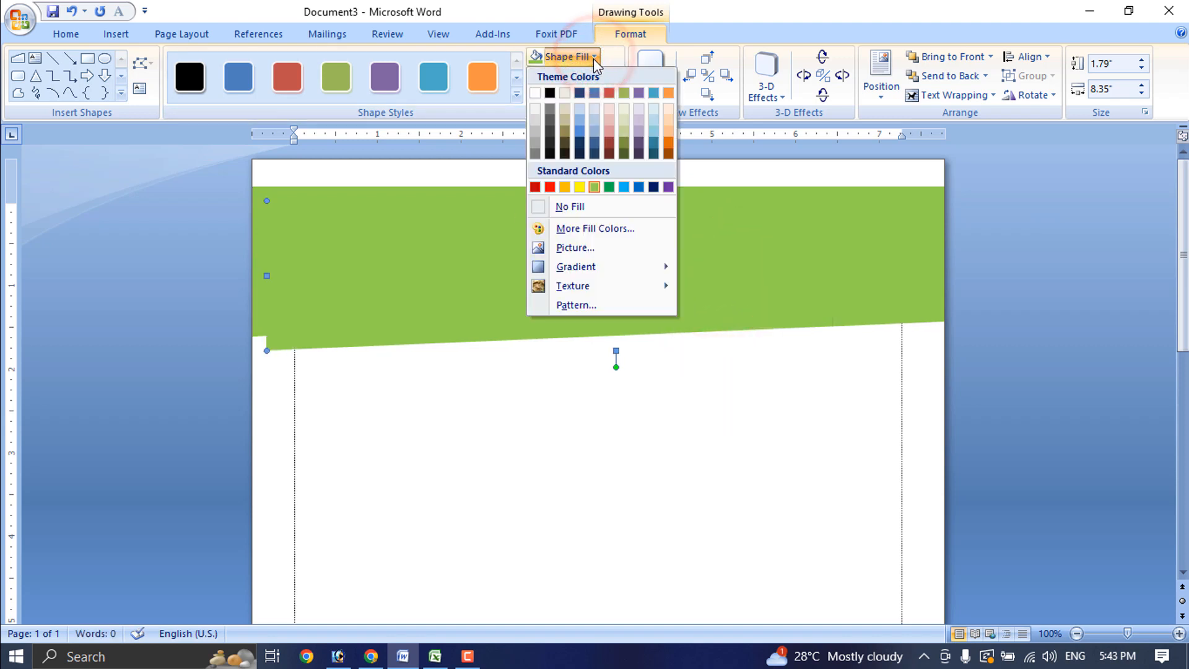
{"action": "left_click", "coordinate": [668, 122]}
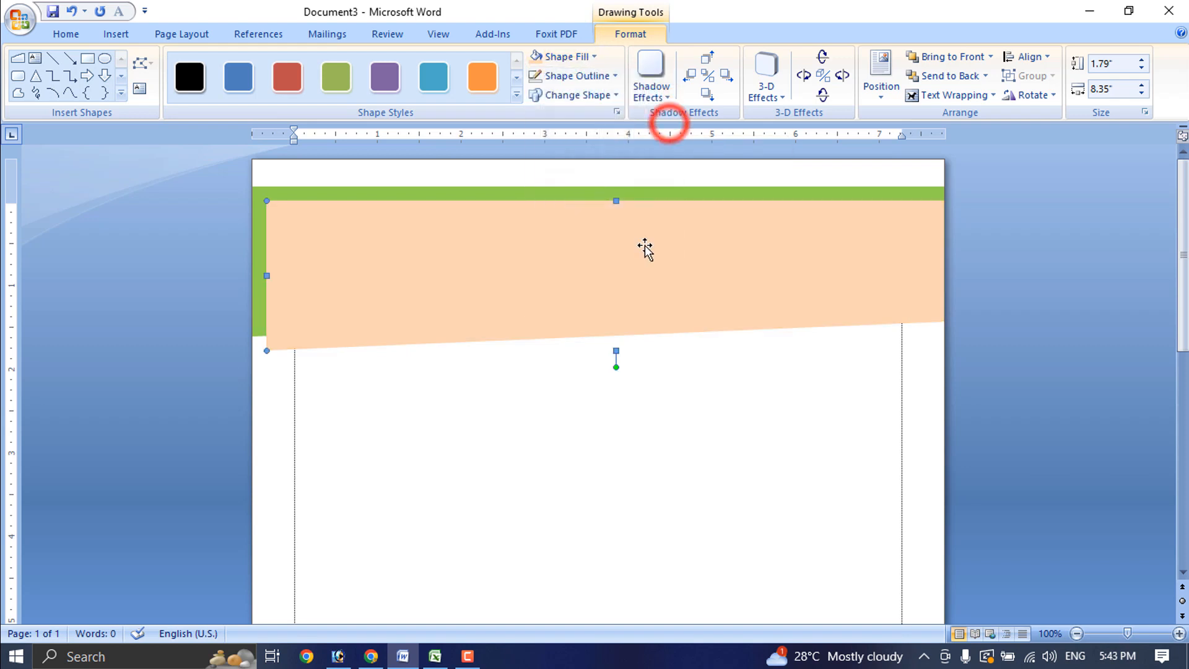
{"action": "key", "text": "Left"}
{"action": "key", "text": "Left"}
{"action": "key", "text": "Left"}
{"action": "key", "text": "Left"}
{"action": "key", "text": "Left"}
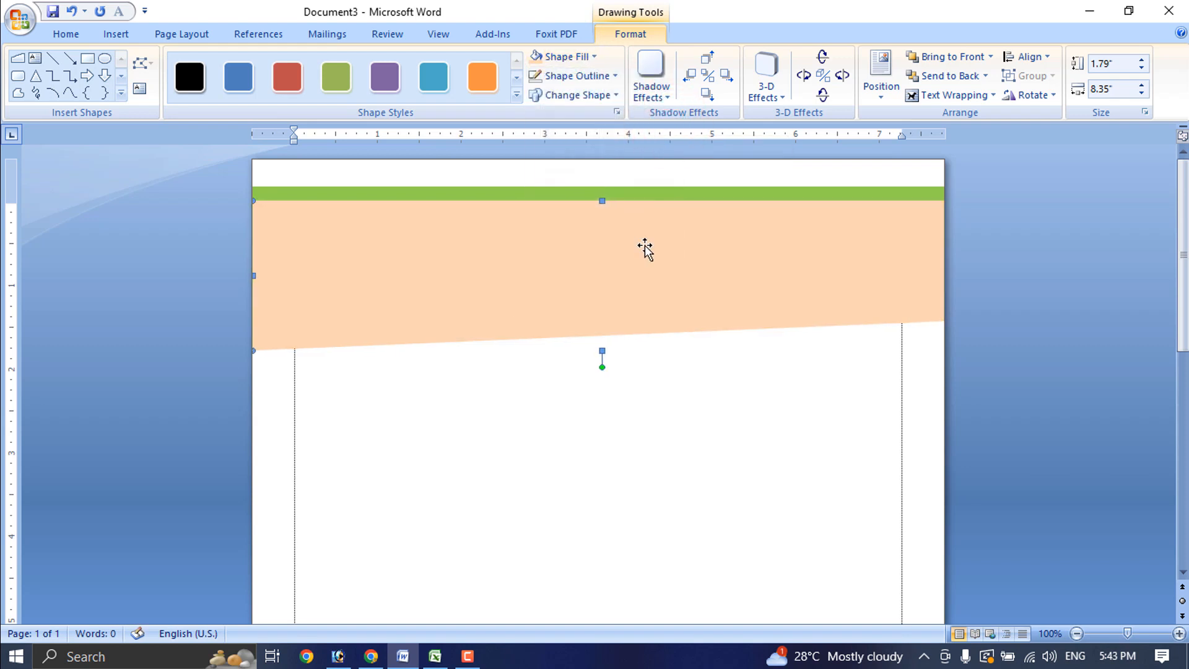
{"action": "key", "text": "Up"}
{"action": "key", "text": "Up"}
{"action": "key", "text": "Up"}
{"action": "key", "text": "Up"}
{"action": "key", "text": "Up"}
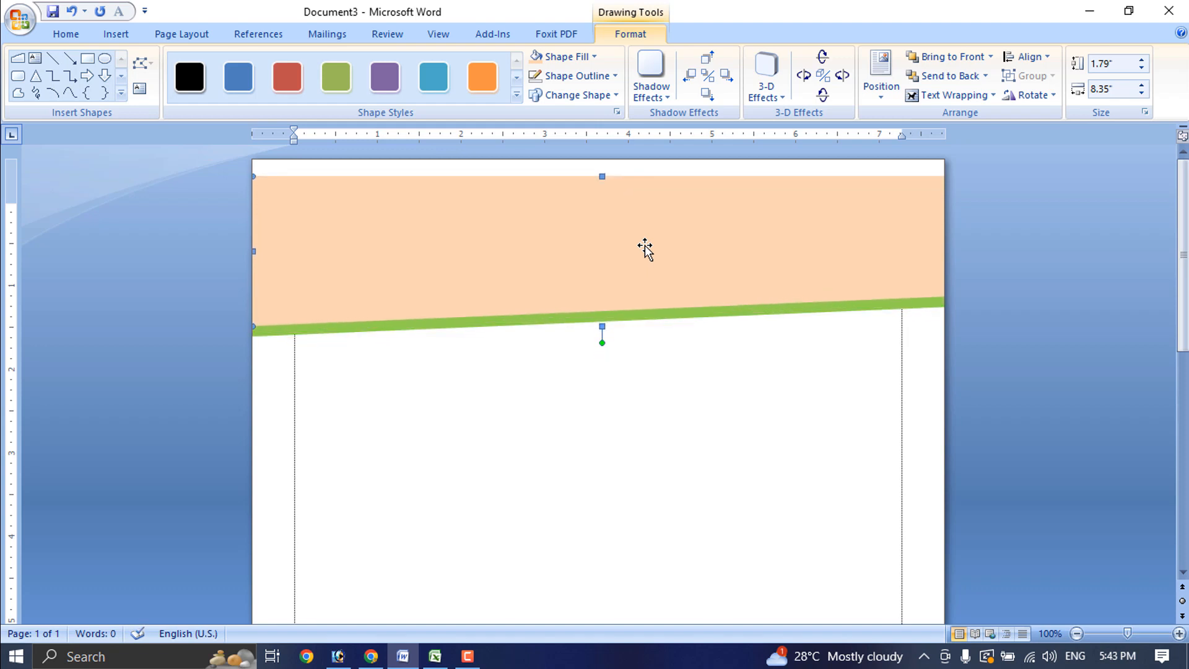
Duplicate the peach banner with Ctrl+D, fill it dark green, and align it over the other layers
{"action": "key", "text": "ctrl+d"}
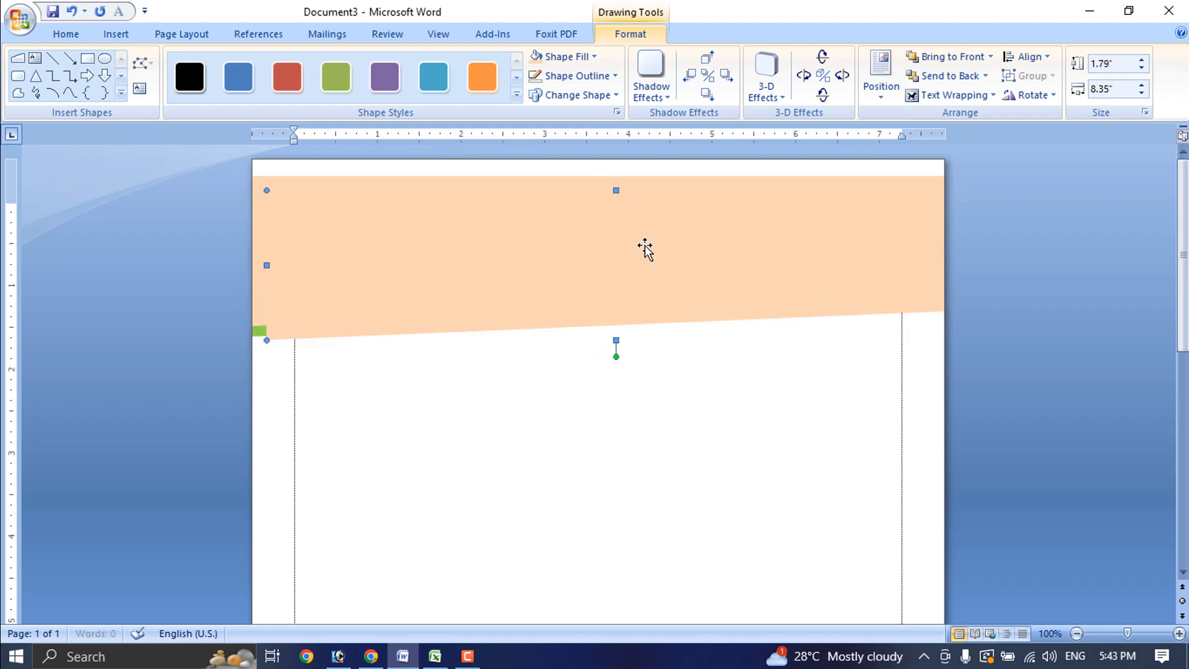
{"action": "left_click", "coordinate": [592, 56]}
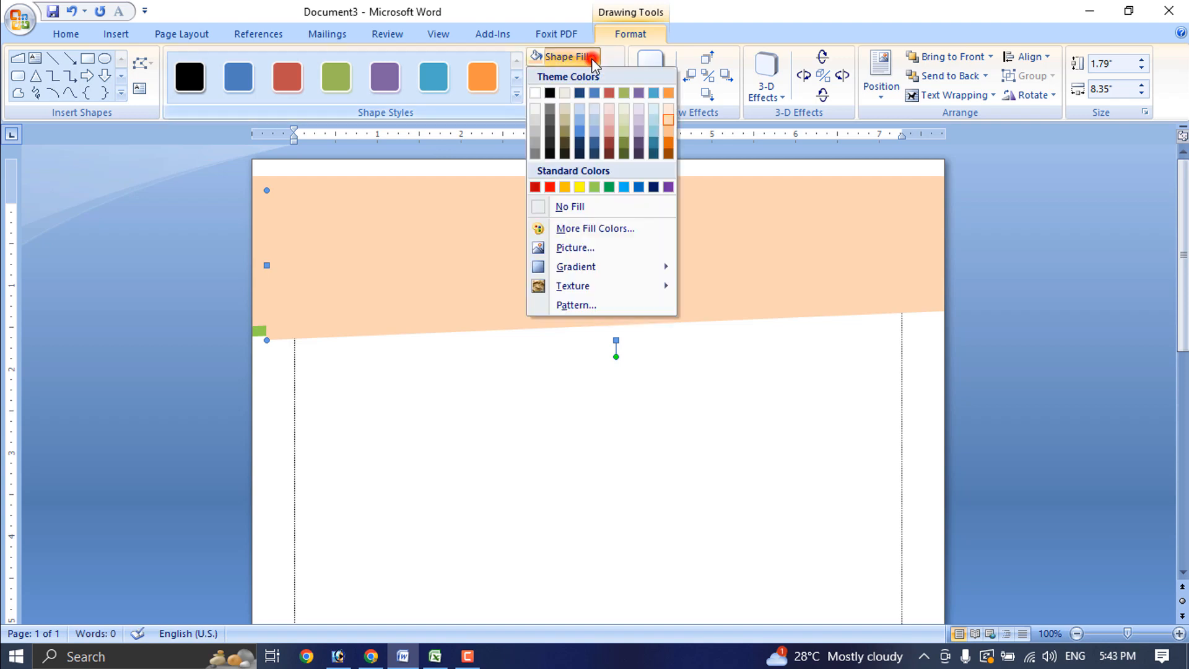
{"action": "left_click", "coordinate": [610, 187]}
{"action": "left_click_drag", "start_coordinate": [616, 221], "coordinate": [603, 190]}
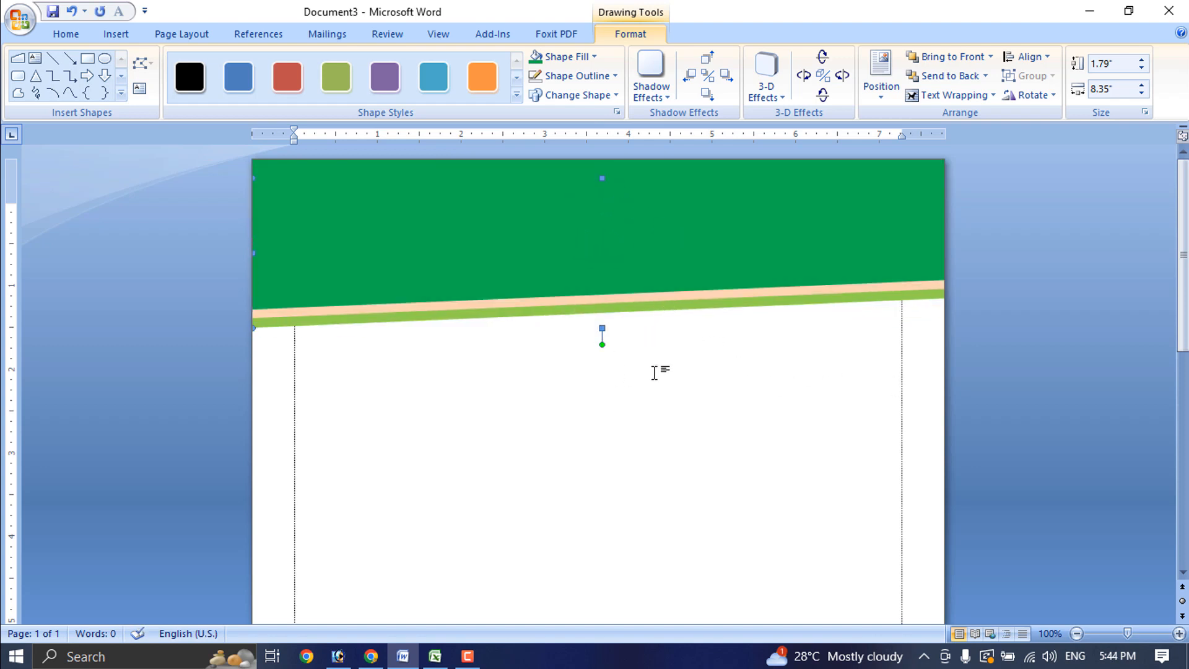
{"action": "left_click", "coordinate": [631, 435]}
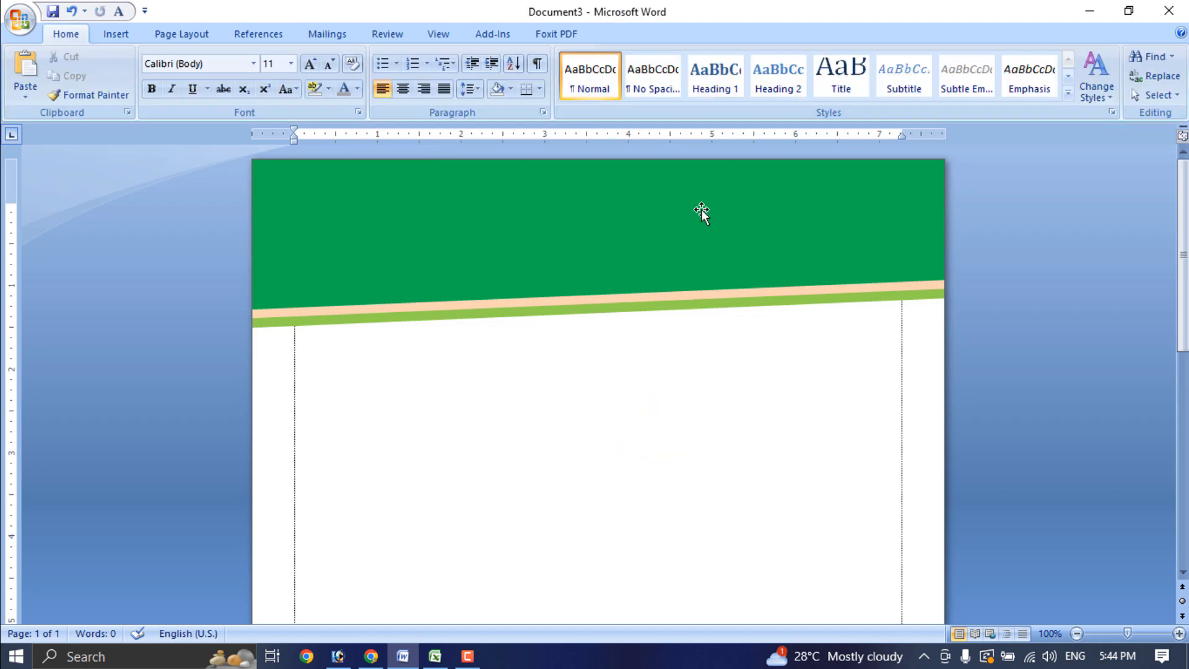
Draw a text box across the dark green banner to hold the company name
{"action": "scroll", "coordinate": [694, 406], "scroll_direction": "up", "scroll_amount": 2}
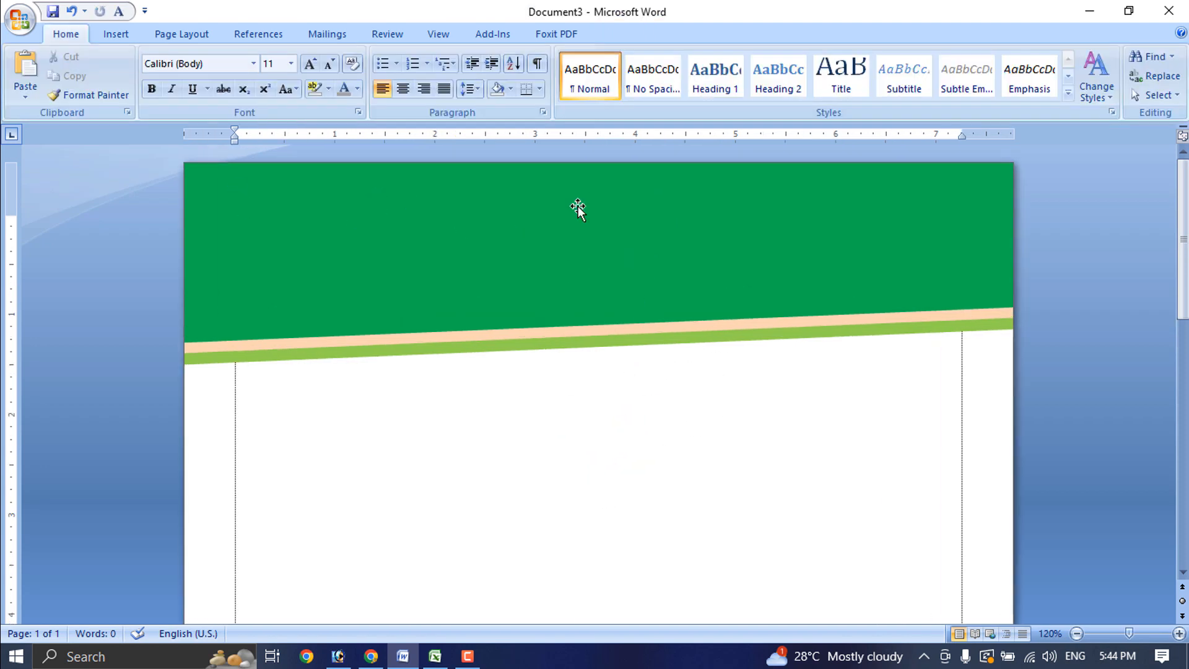
{"action": "left_click", "coordinate": [447, 230]}
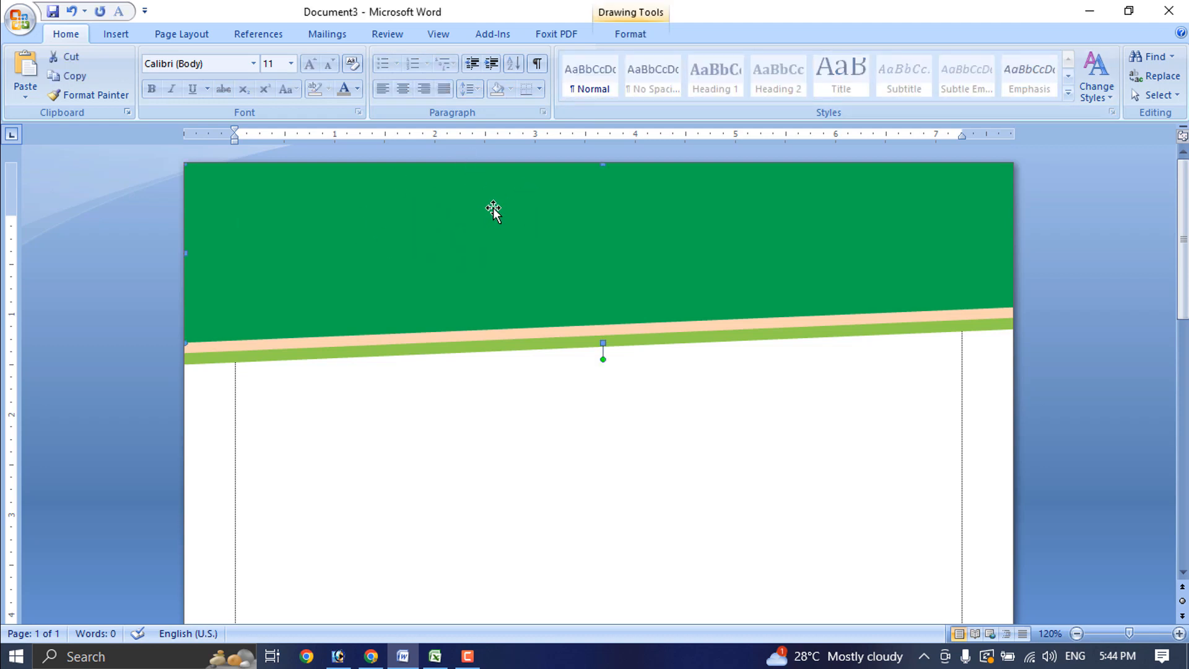
{"action": "left_click", "coordinate": [116, 35]}
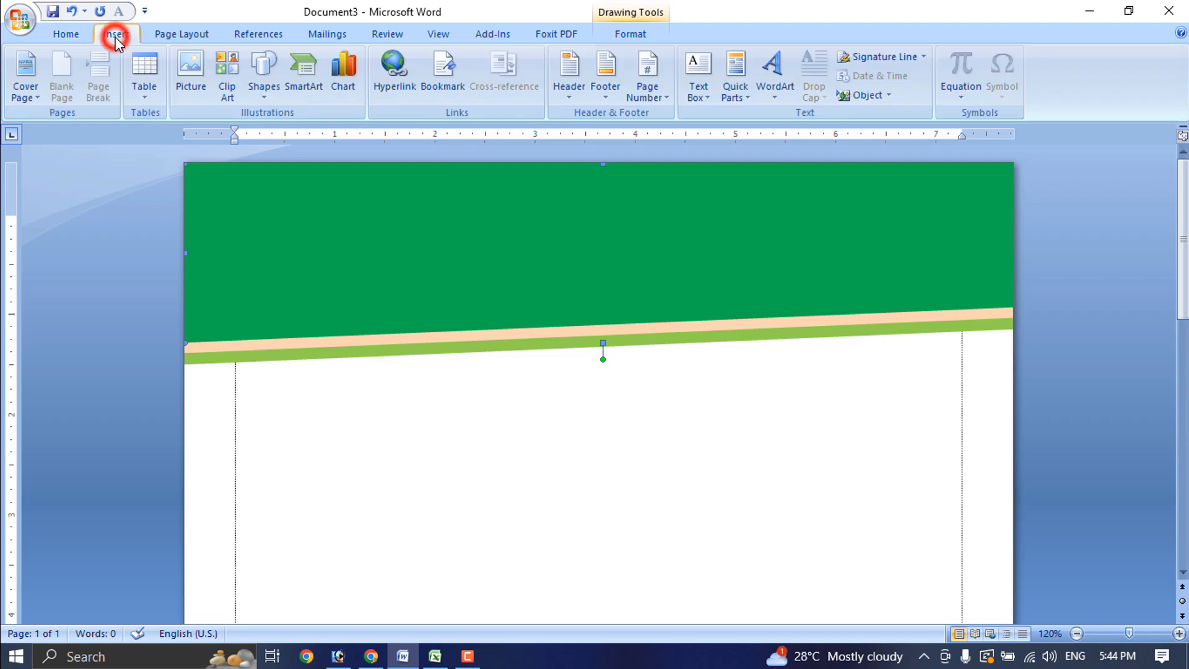
{"action": "left_click", "coordinate": [704, 82]}
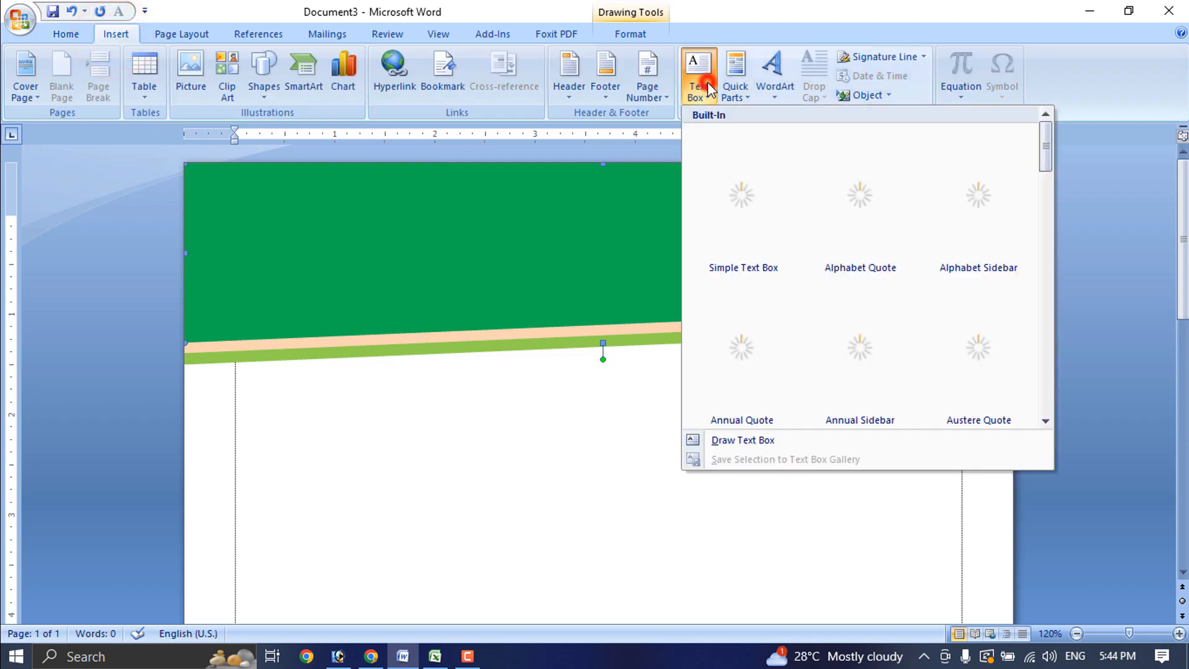
{"action": "left_click", "coordinate": [752, 440]}
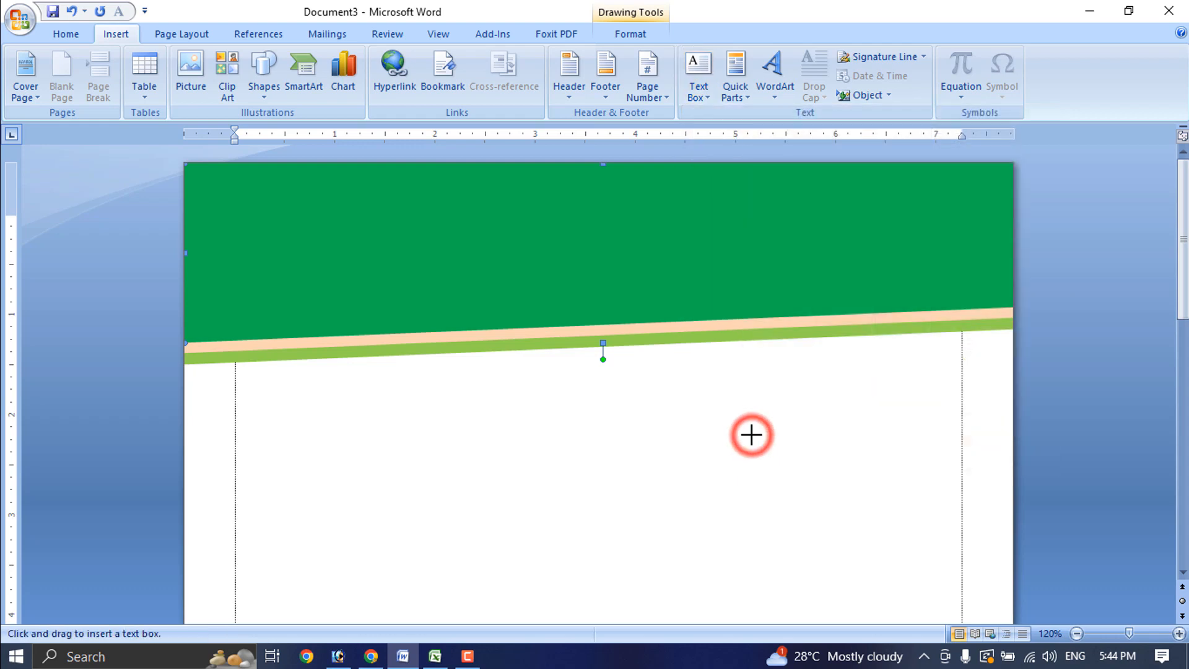
{"action": "mouse_move", "coordinate": [403, 177]}
{"action": "left_mouse_down"}
{"action": "mouse_move", "coordinate": [854, 236]}
{"action": "mouse_move", "coordinate": [839, 264]}
{"action": "left_mouse_up"}
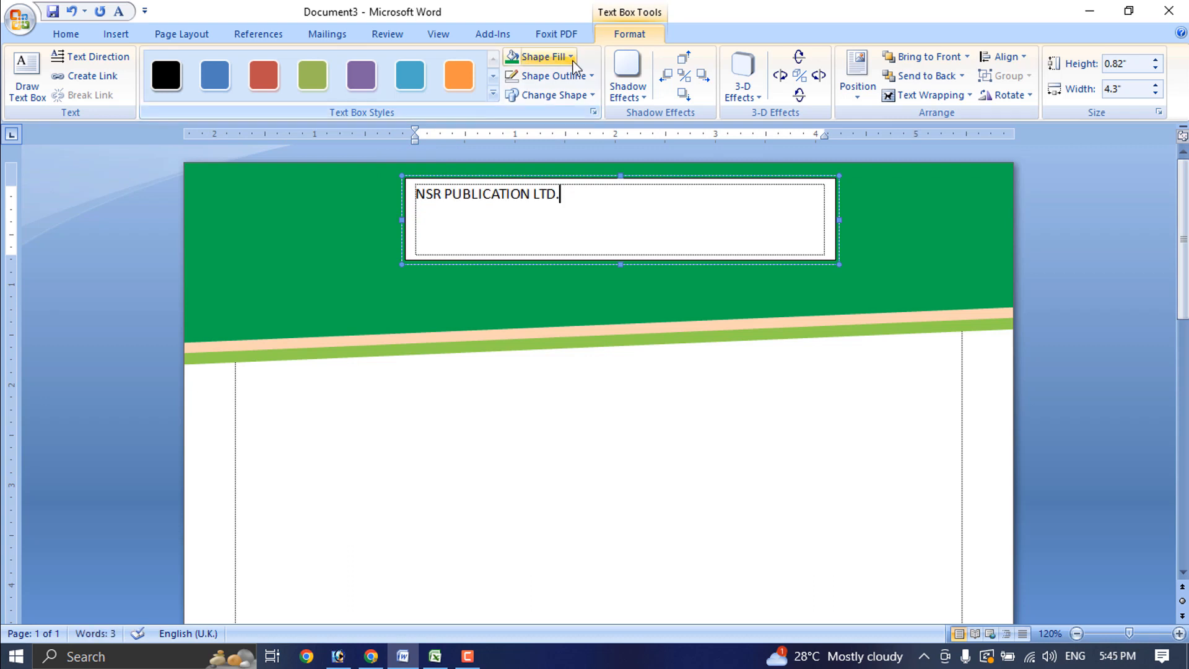
Make the title text box transparent with no fill and no outline
{"action": "left_click", "coordinate": [571, 58]}
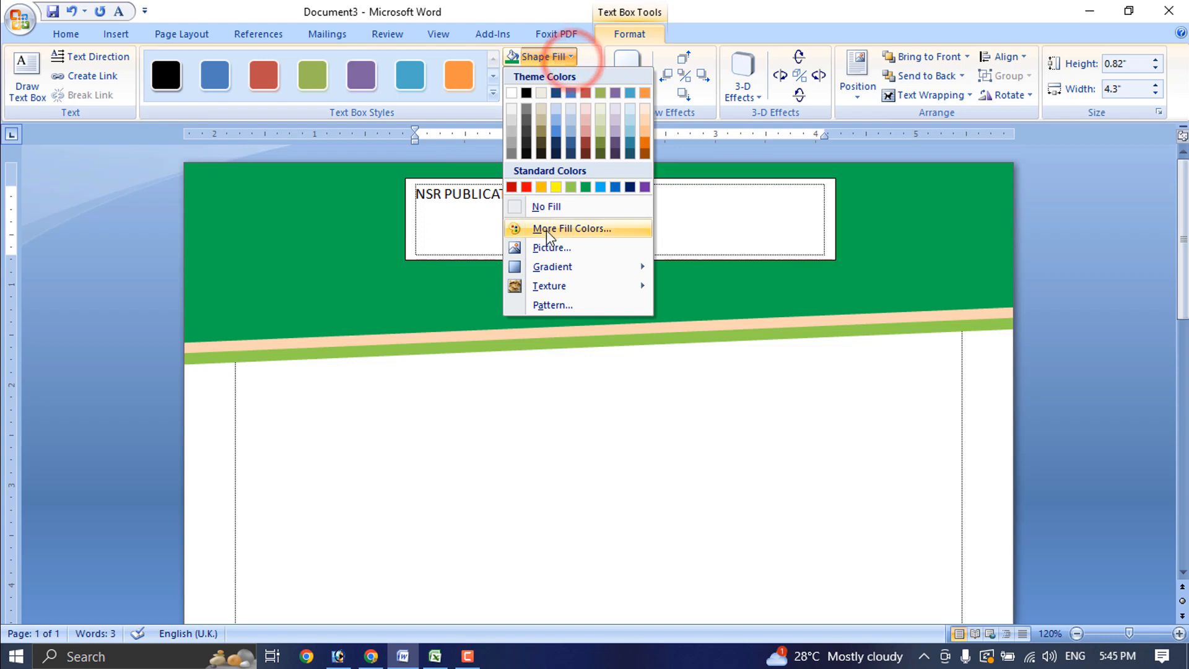
{"action": "left_click", "coordinate": [543, 208]}
{"action": "left_click", "coordinate": [590, 76]}
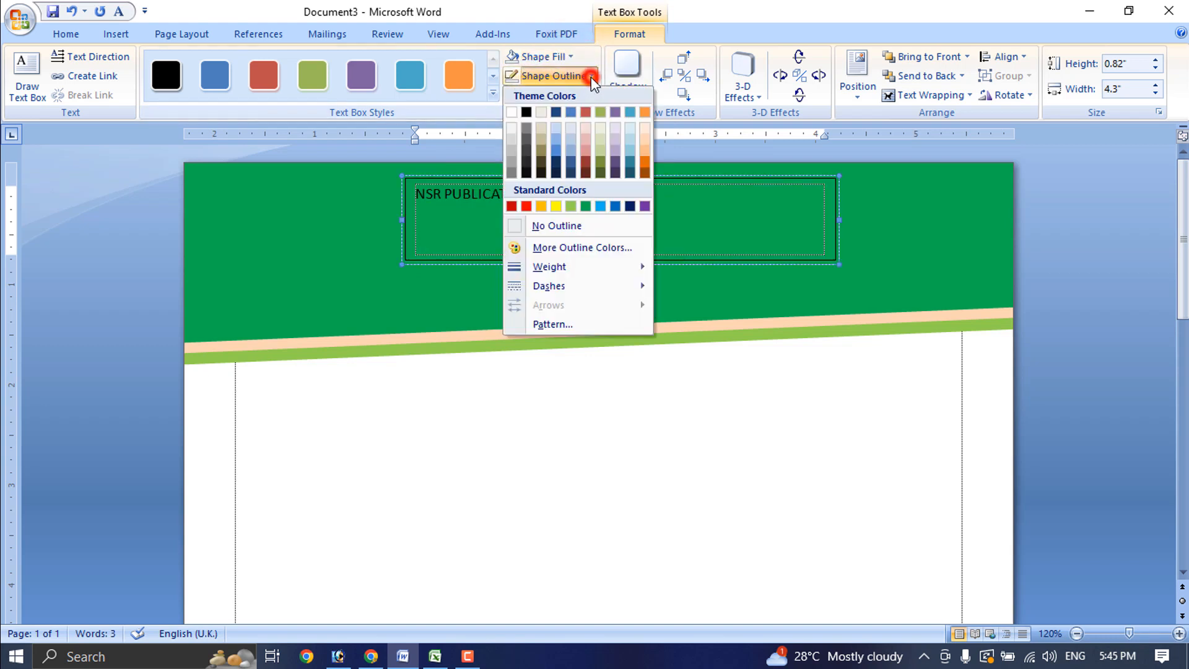
{"action": "left_click", "coordinate": [540, 227]}
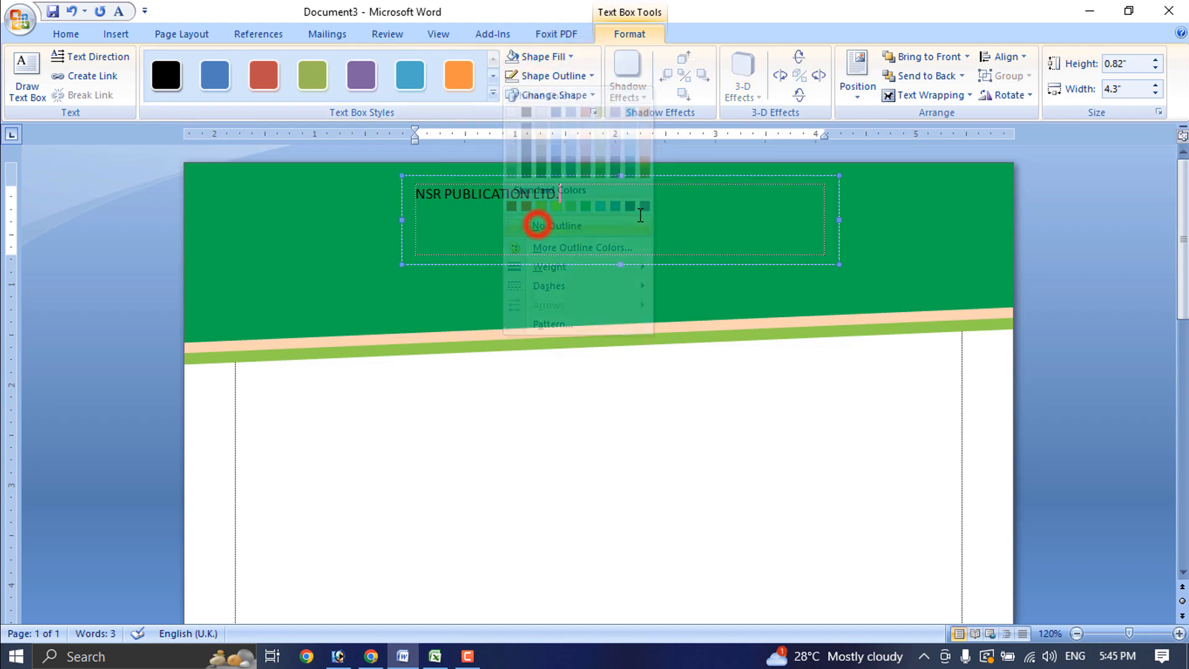
Centre the NSR PUBLICATION LTD. title, make it bold, and grow it to 28 pt
{"action": "triple_click", "coordinate": [547, 215]}
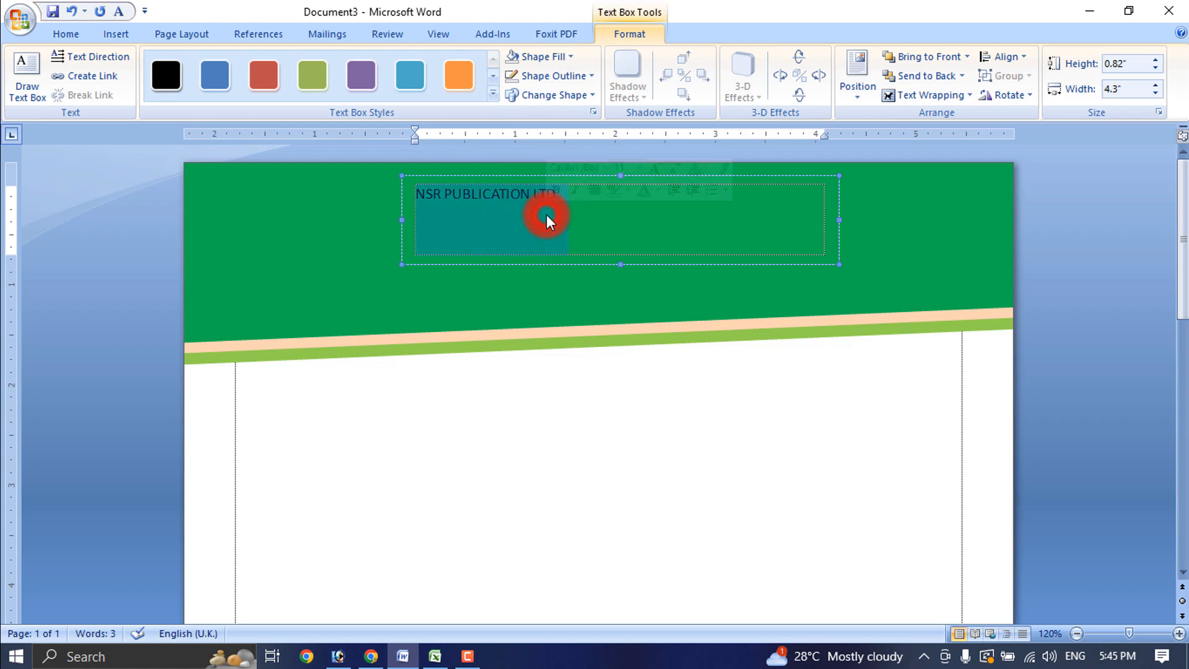
{"action": "left_click", "coordinate": [65, 34]}
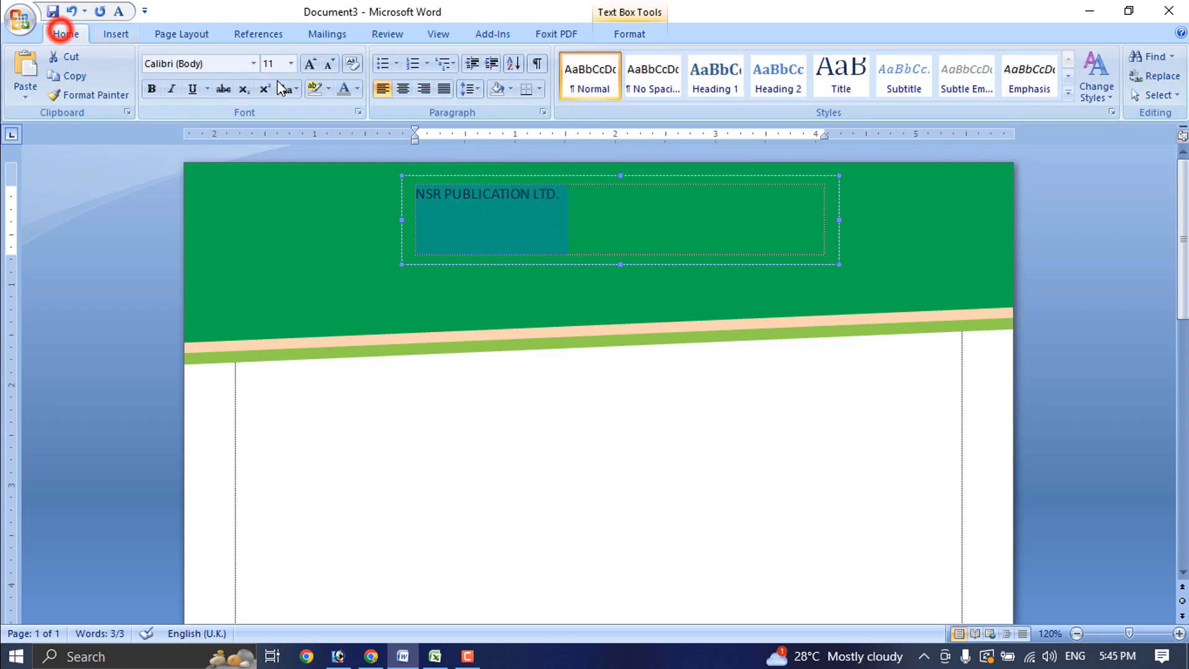
{"action": "left_click", "coordinate": [309, 64]}
{"action": "left_click", "coordinate": [310, 64]}
{"action": "left_click", "coordinate": [309, 64]}
{"action": "left_click", "coordinate": [310, 64]}
{"action": "left_click", "coordinate": [402, 89]}
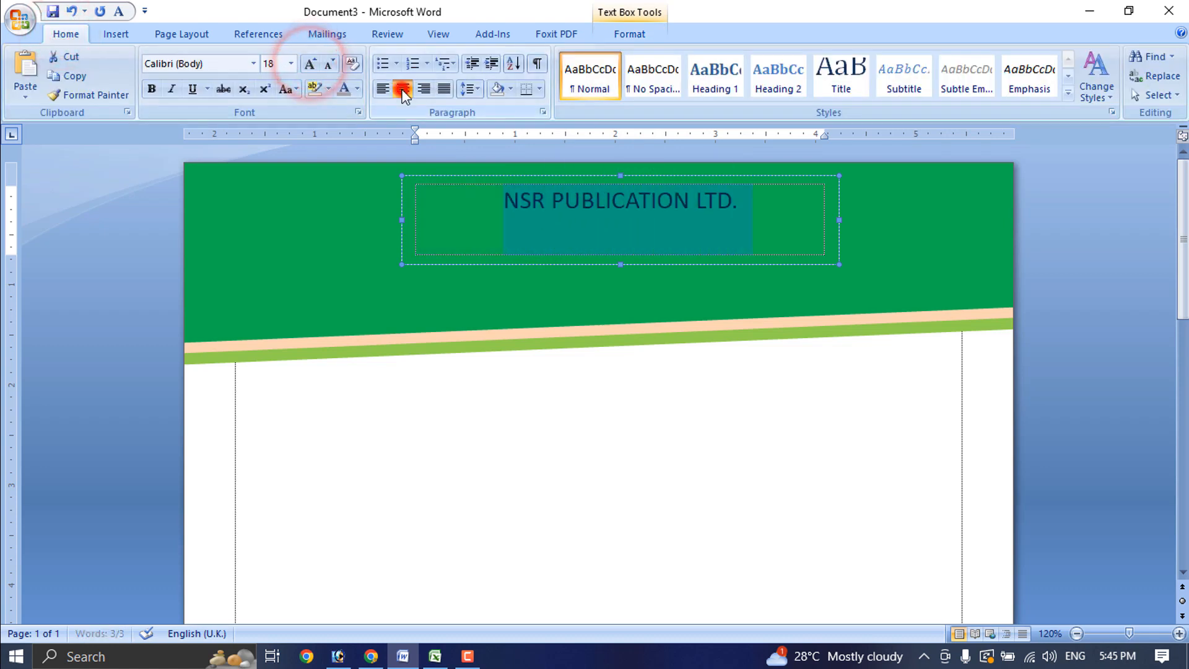
{"action": "left_click", "coordinate": [150, 89]}
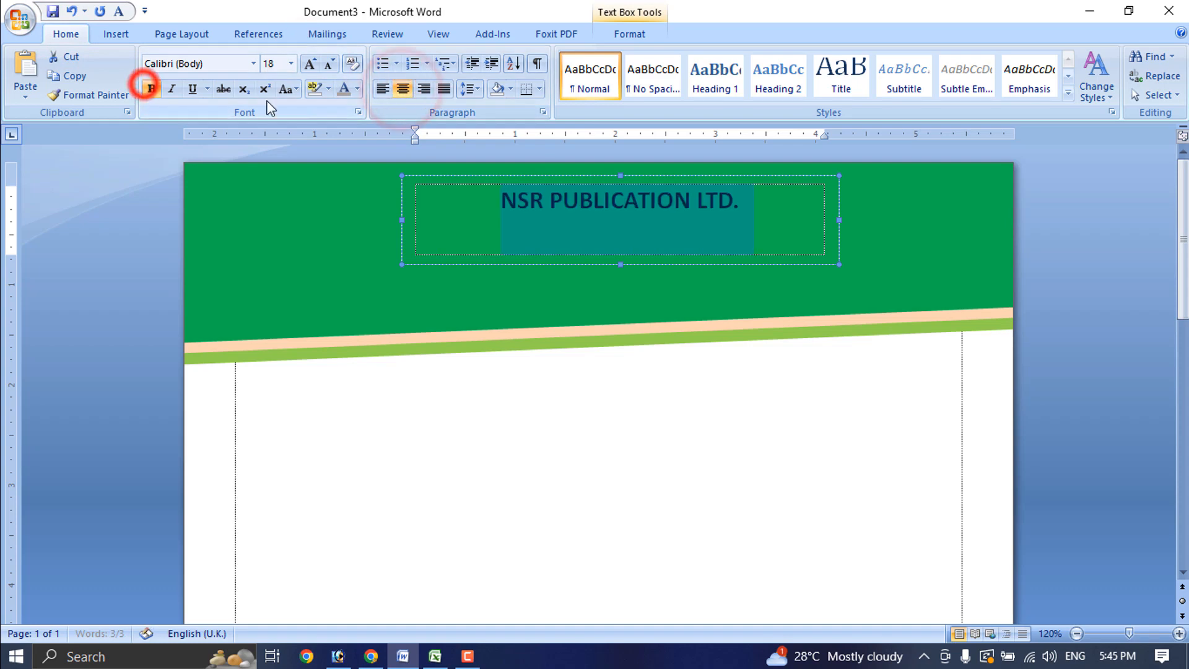
{"action": "left_click", "coordinate": [309, 64]}
{"action": "left_click", "coordinate": [310, 64]}
{"action": "left_click", "coordinate": [310, 64]}
{"action": "left_click", "coordinate": [310, 64]}
{"action": "left_click", "coordinate": [309, 64]}
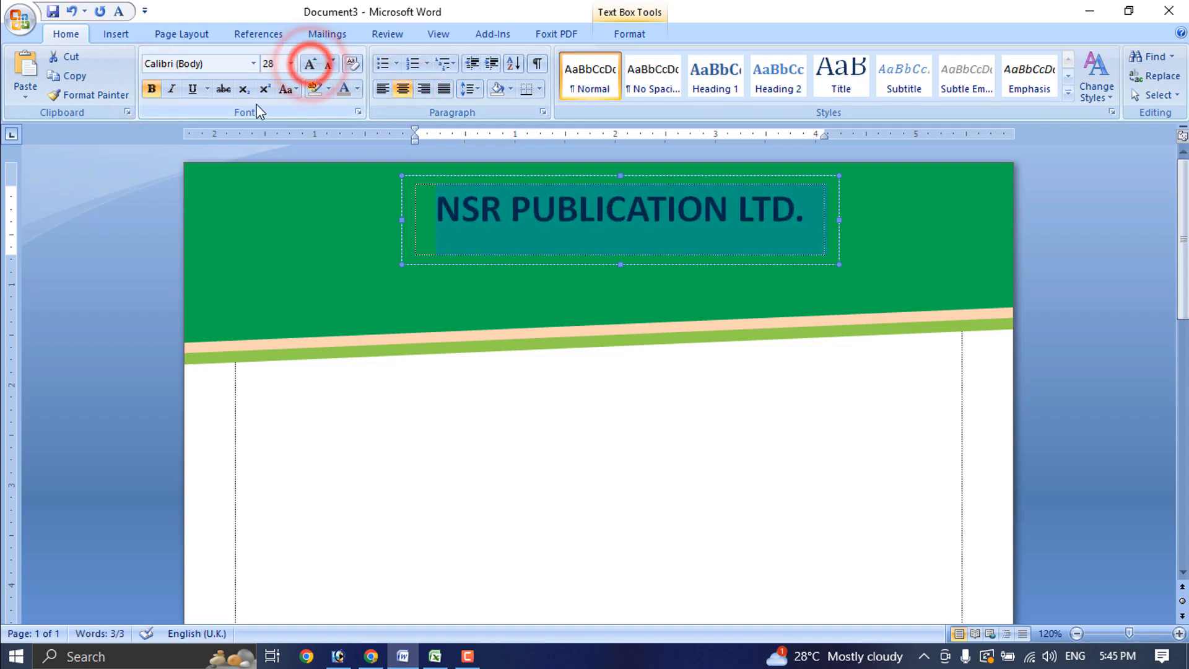
{"action": "left_click", "coordinate": [254, 64]}
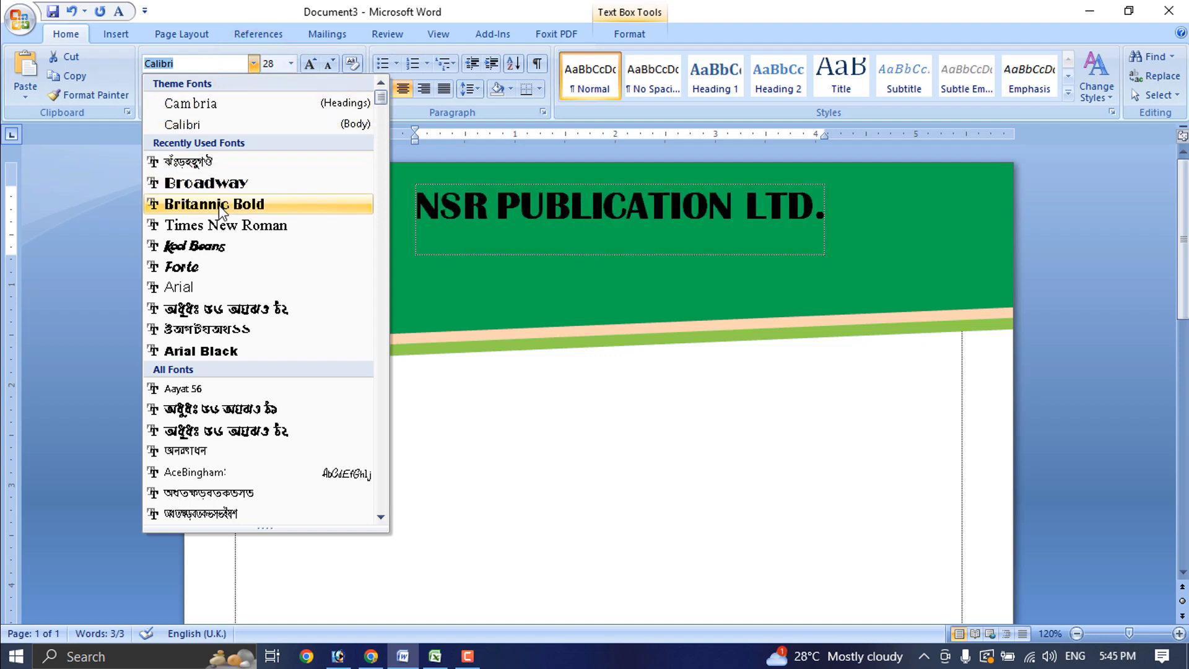
Set the title in Kool Beans at 36 pt and colour it dark red
{"action": "left_click", "coordinate": [213, 248]}
{"action": "left_click", "coordinate": [309, 65]}
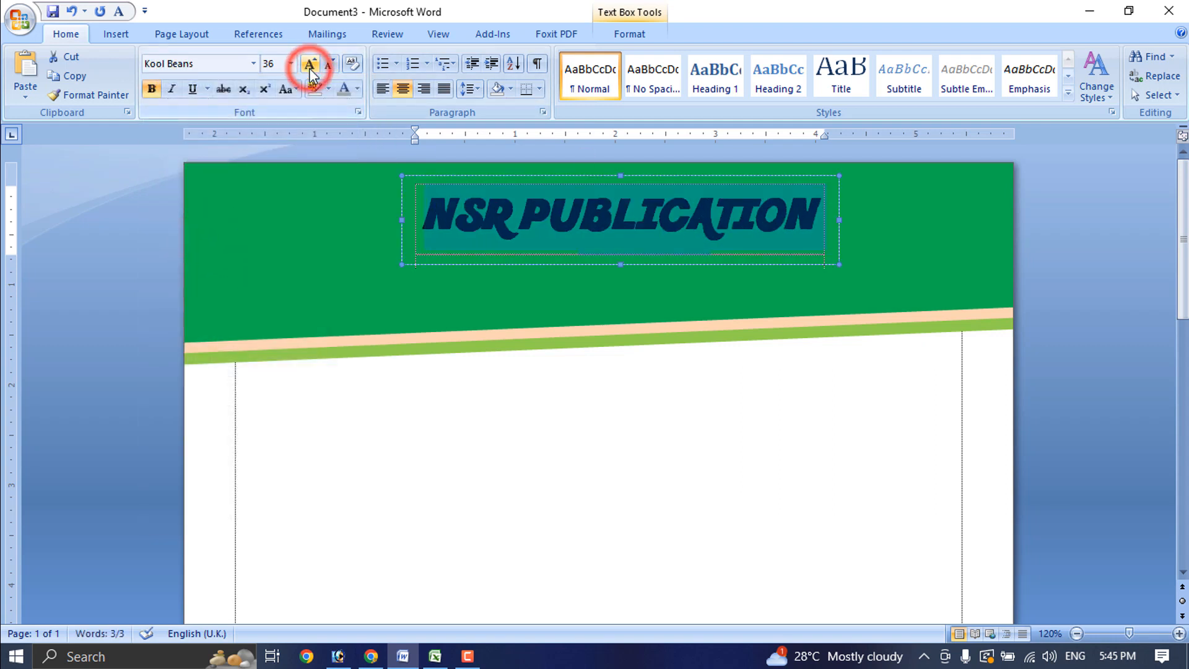
{"action": "left_click", "coordinate": [358, 89]}
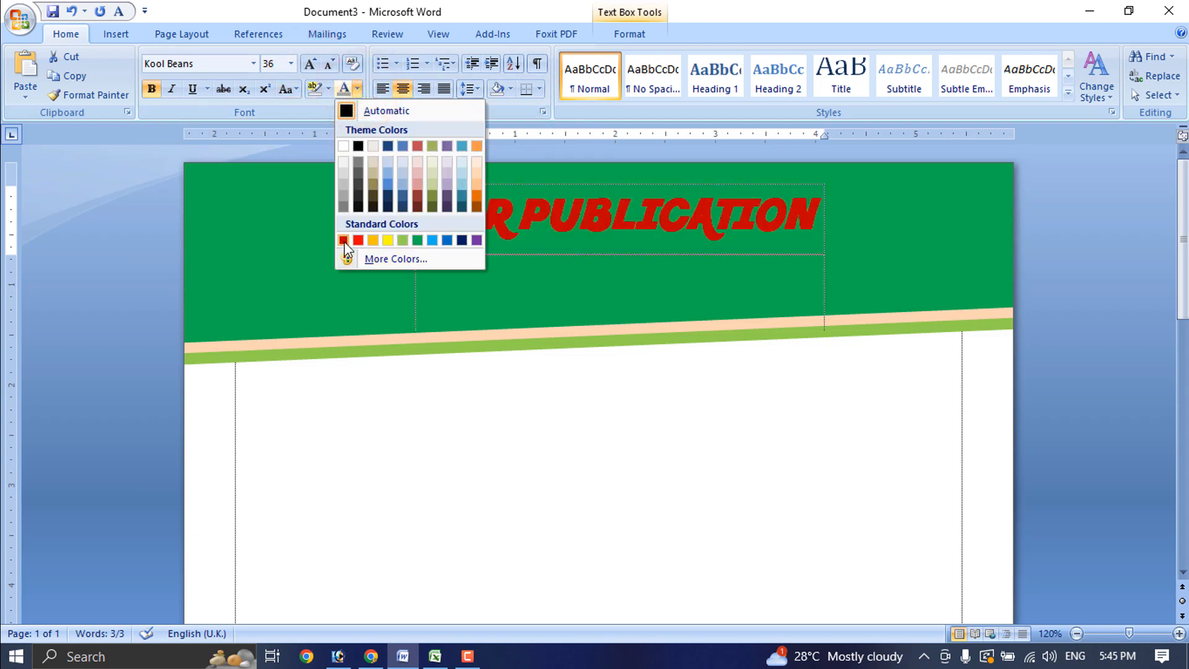
{"action": "left_click", "coordinate": [344, 241]}
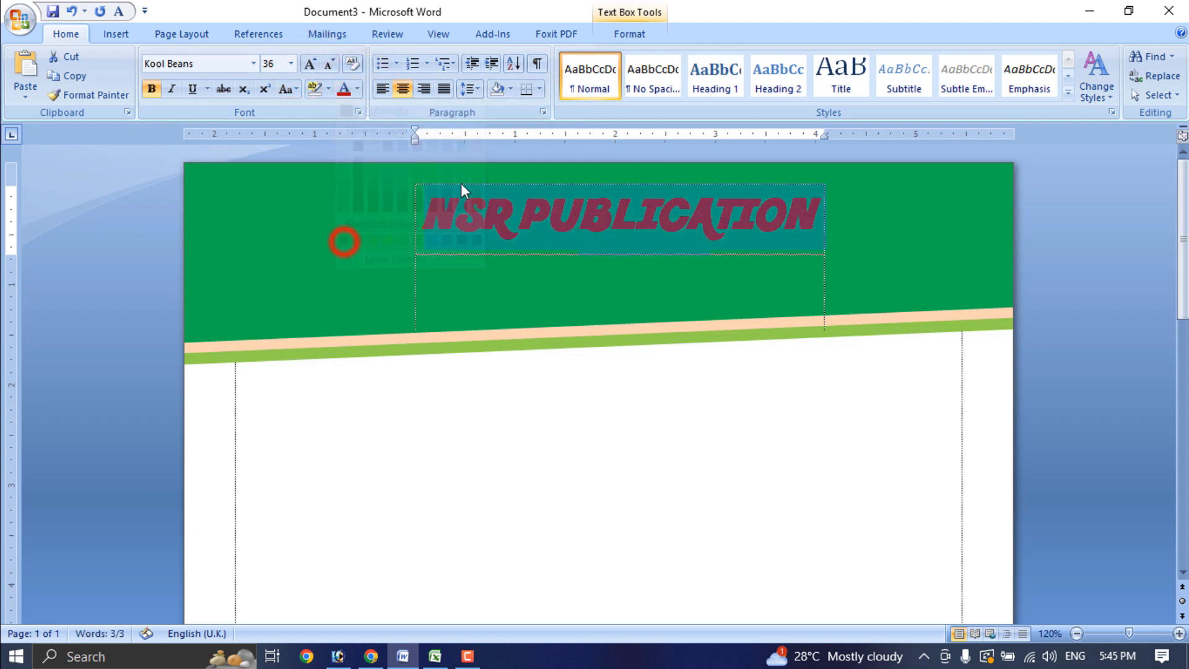
Add a shadow to the title via the Font dialog, then select the title box
{"action": "left_click", "coordinate": [359, 113]}
{"action": "left_click", "coordinate": [419, 364]}
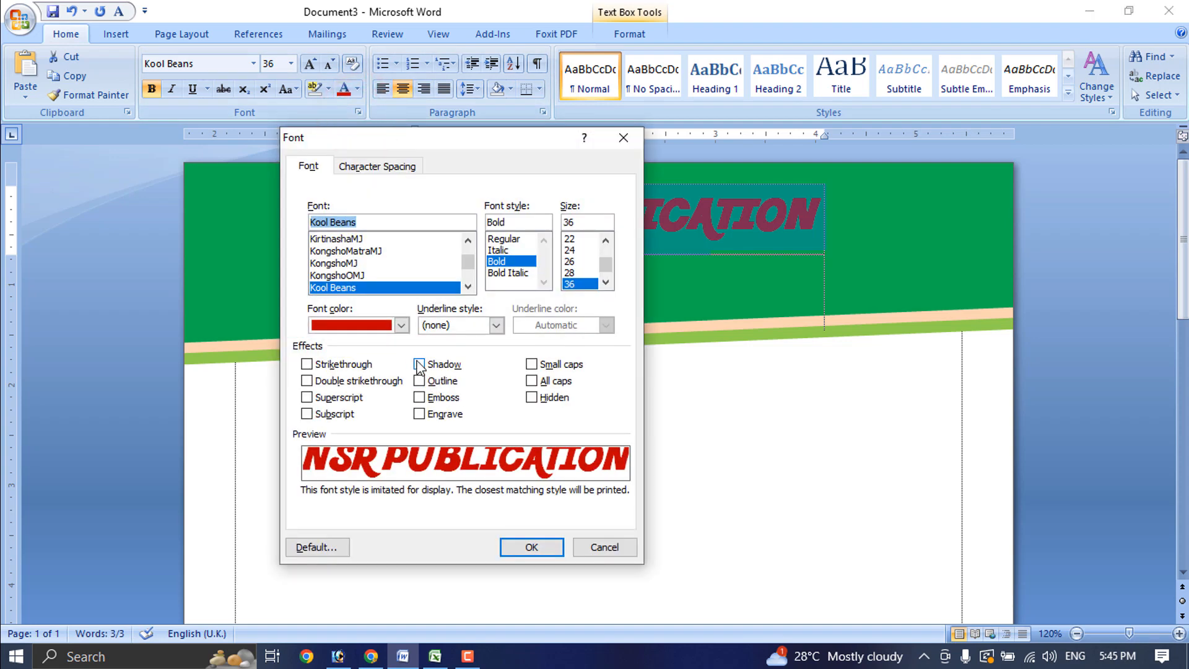
{"action": "left_click", "coordinate": [531, 546]}
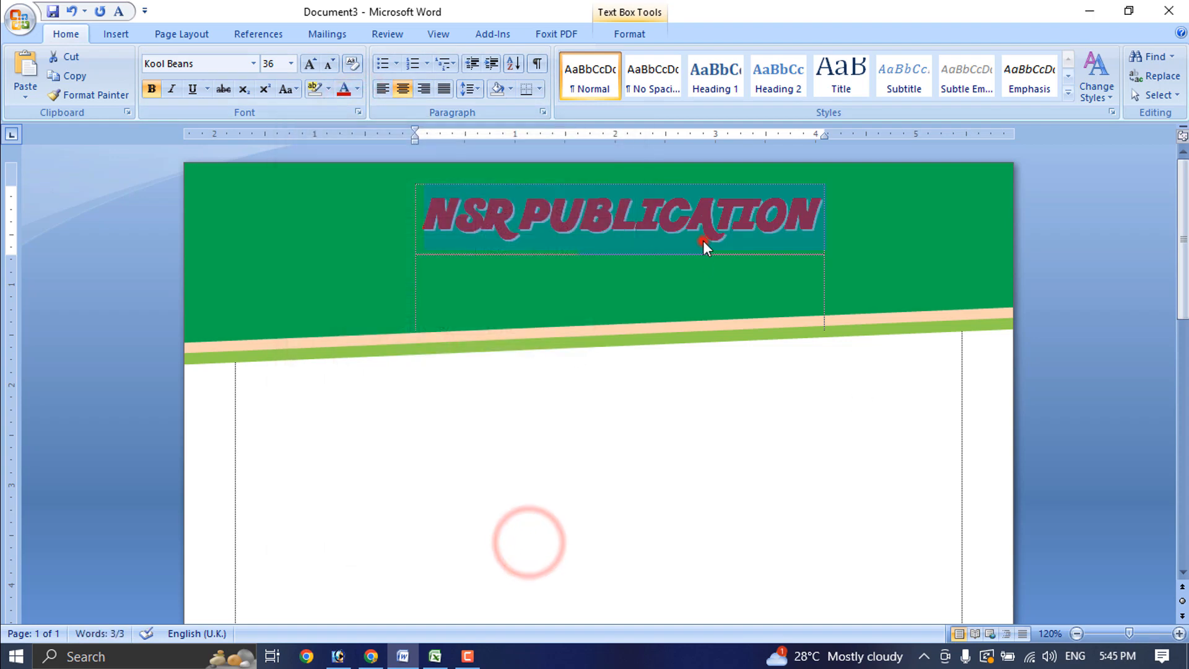
{"action": "left_click", "coordinate": [704, 241]}
{"action": "left_click", "coordinate": [676, 181]}
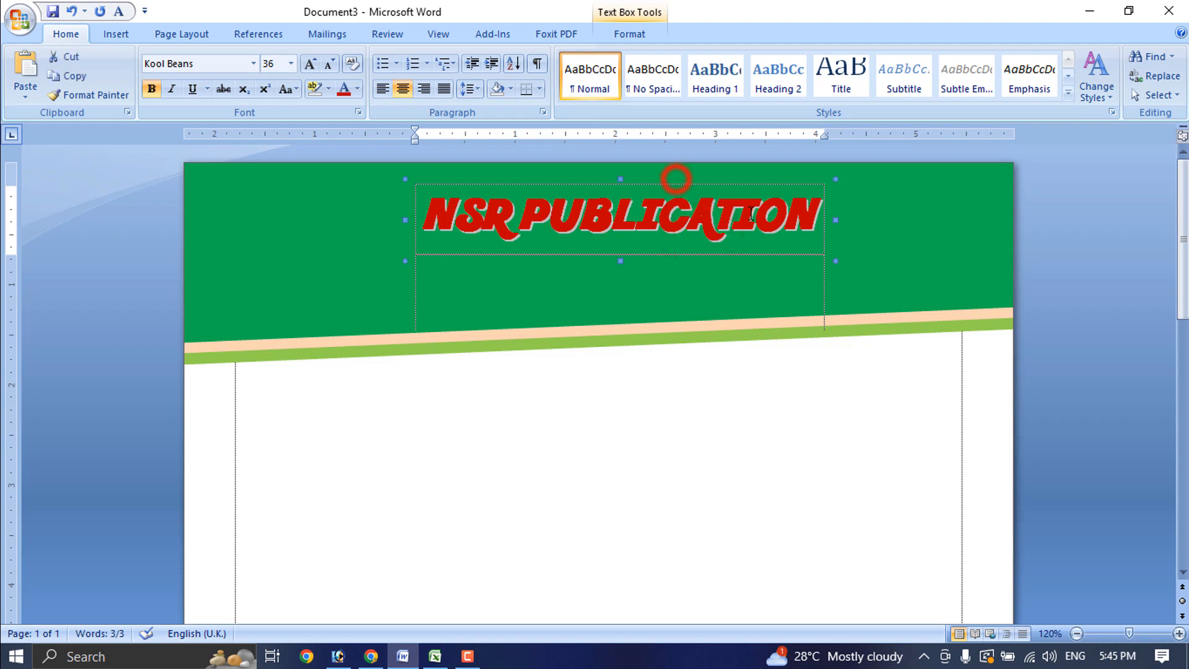
Widen the title box on both sides and add extra spaces before PUBLICATION and LTD
{"action": "key", "text": "Up"}
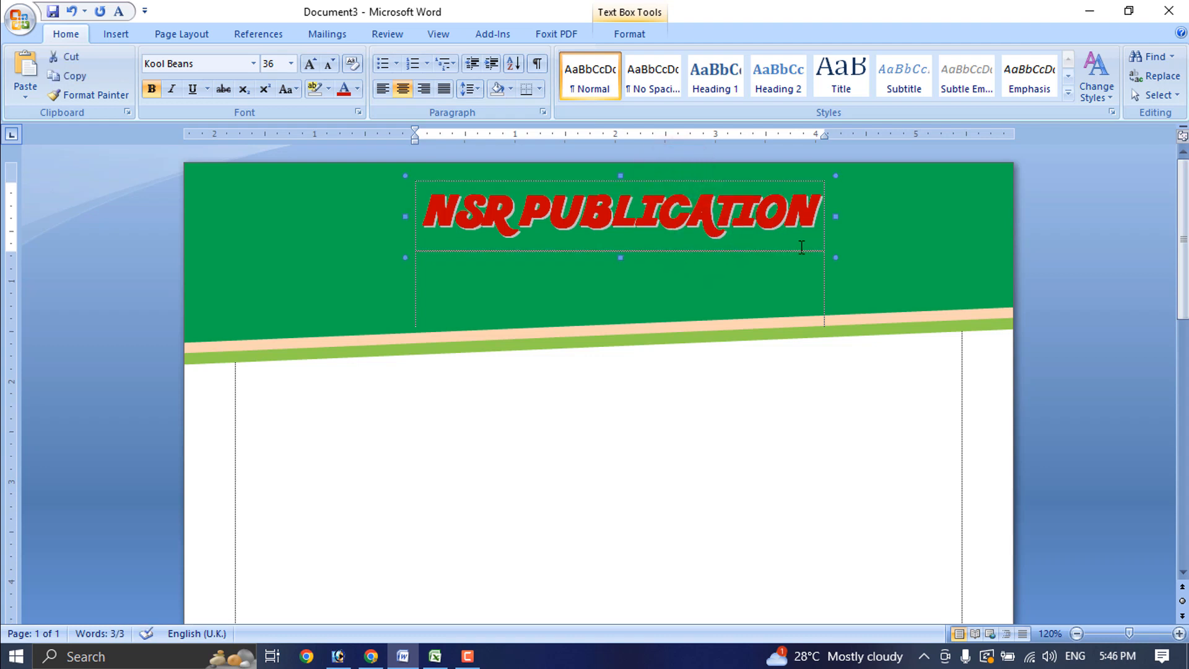
{"action": "left_click_drag", "start_coordinate": [833, 216], "coordinate": [895, 216]}
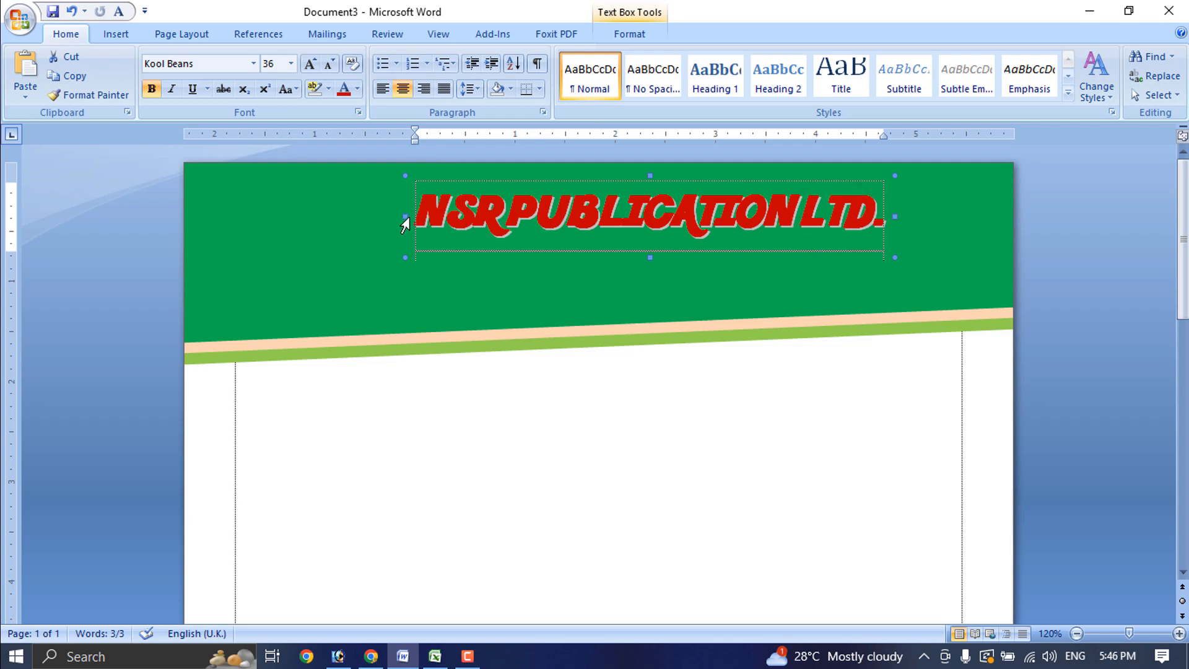
{"action": "left_click_drag", "start_coordinate": [403, 217], "coordinate": [371, 218]}
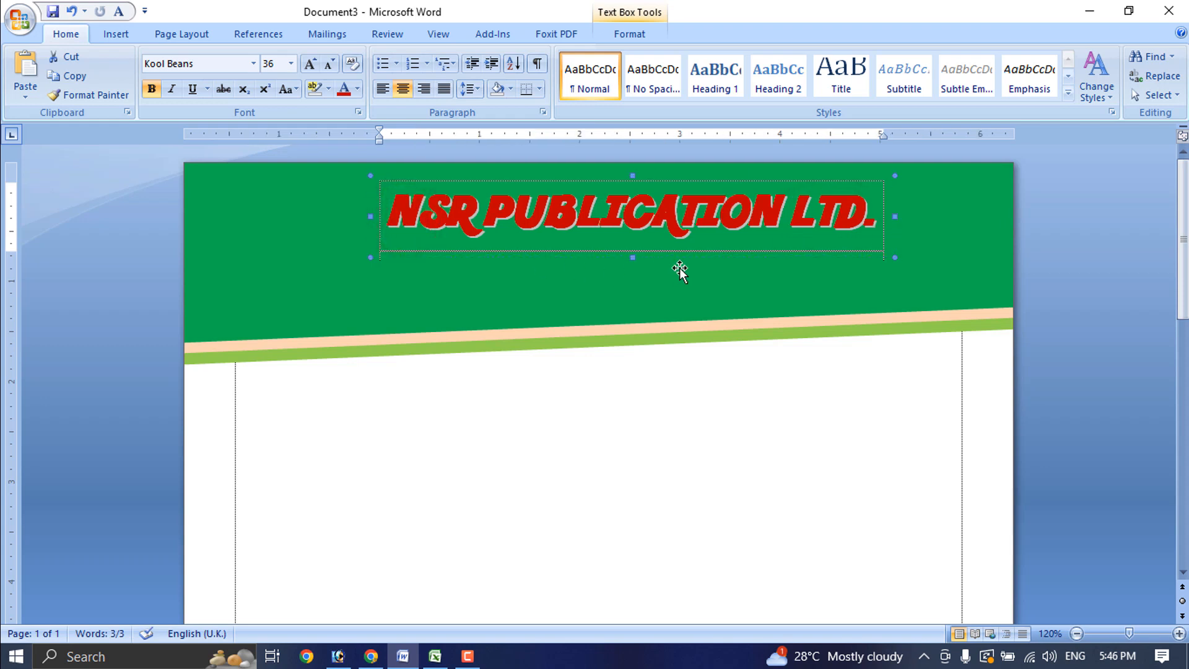
{"action": "left_click", "coordinate": [479, 219]}
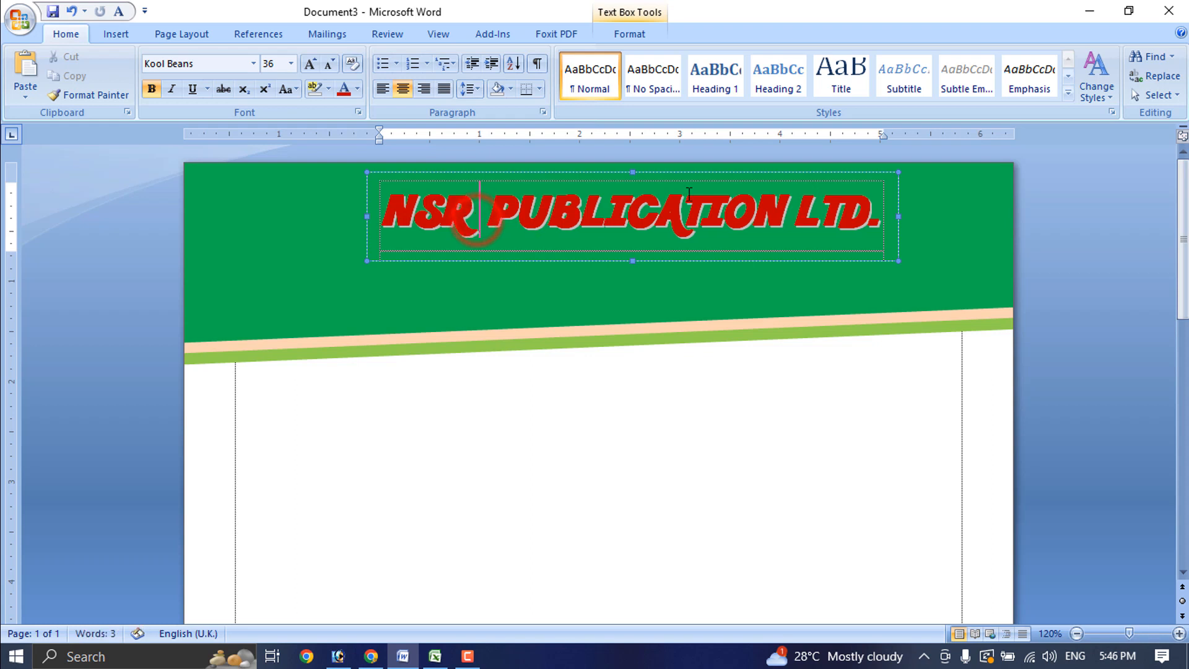
{"action": "left_click", "coordinate": [799, 203]}
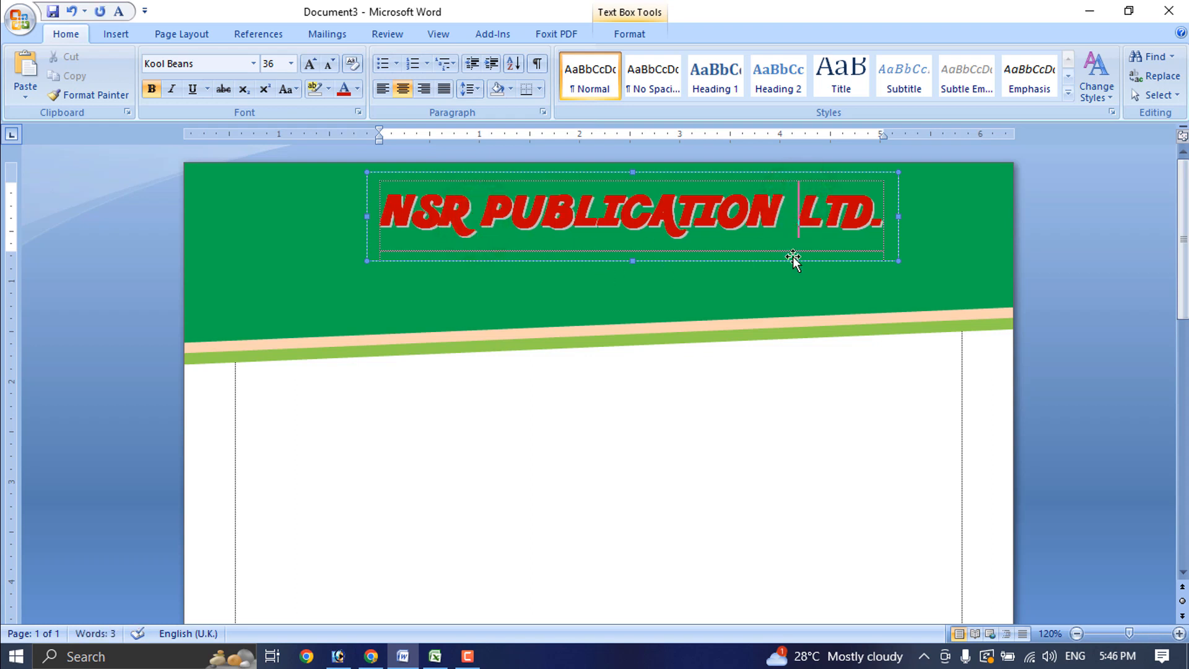
Shorten the title box's height and Ctrl-drag a copy of it just below
{"action": "left_click", "coordinate": [664, 174]}
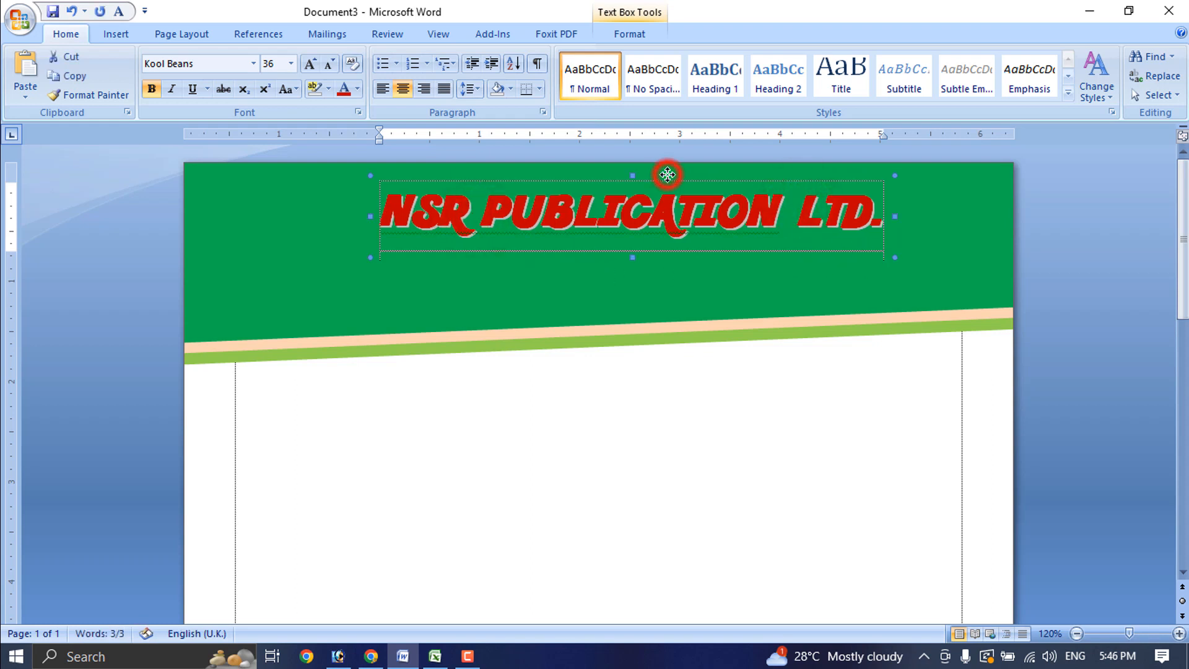
{"action": "left_click", "coordinate": [671, 273]}
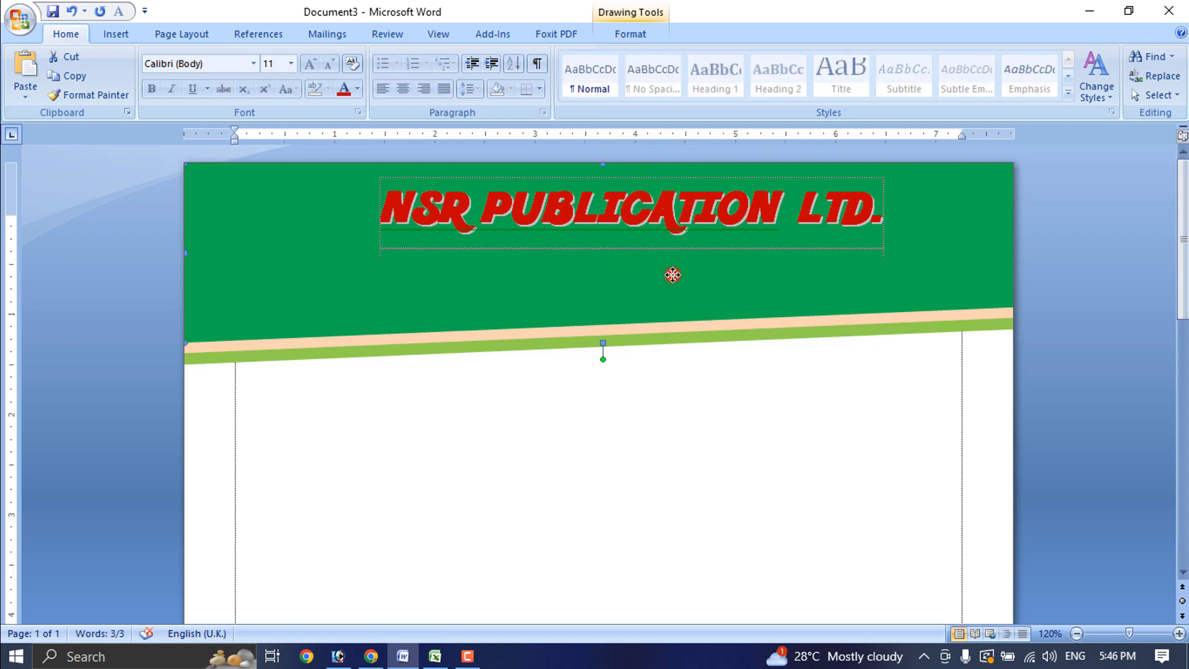
{"action": "left_click", "coordinate": [622, 246]}
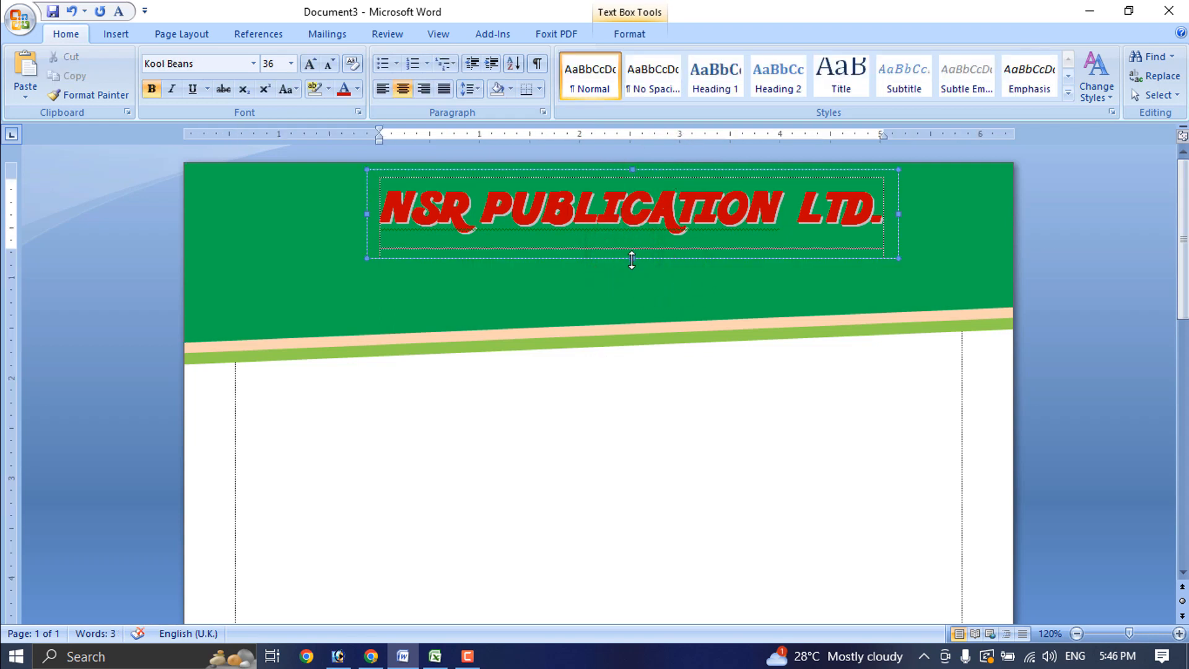
{"action": "left_click_drag", "start_coordinate": [632, 260], "coordinate": [633, 248]}
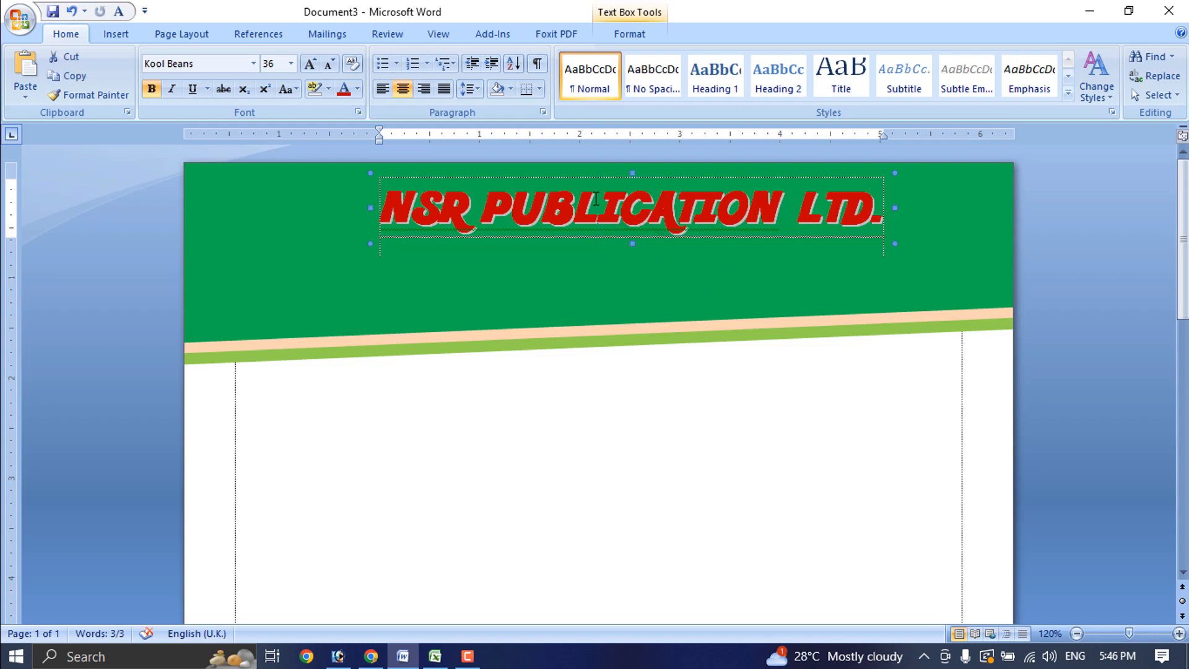
{"action": "left_click", "coordinate": [597, 177]}
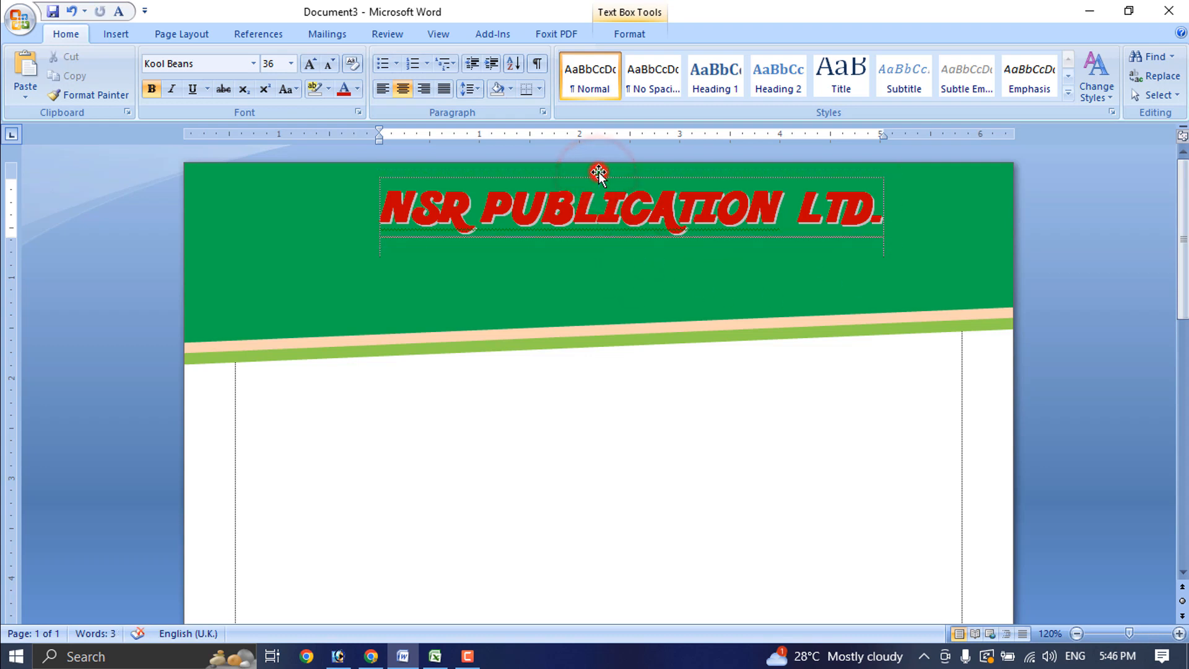
{"action": "left_click_drag", "start_coordinate": [600, 257], "coordinate": [600, 257]}
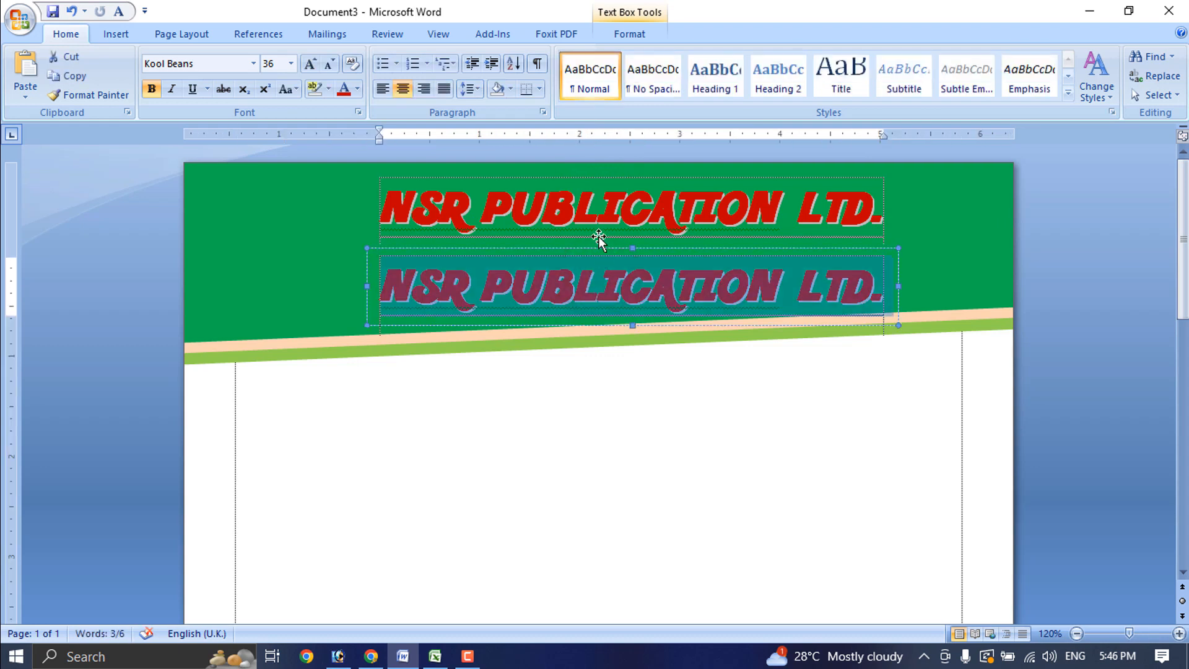
Set the copied box to Arial 14 and type 'All Kinds of stationary and books available'
{"action": "left_click", "coordinate": [291, 63]}
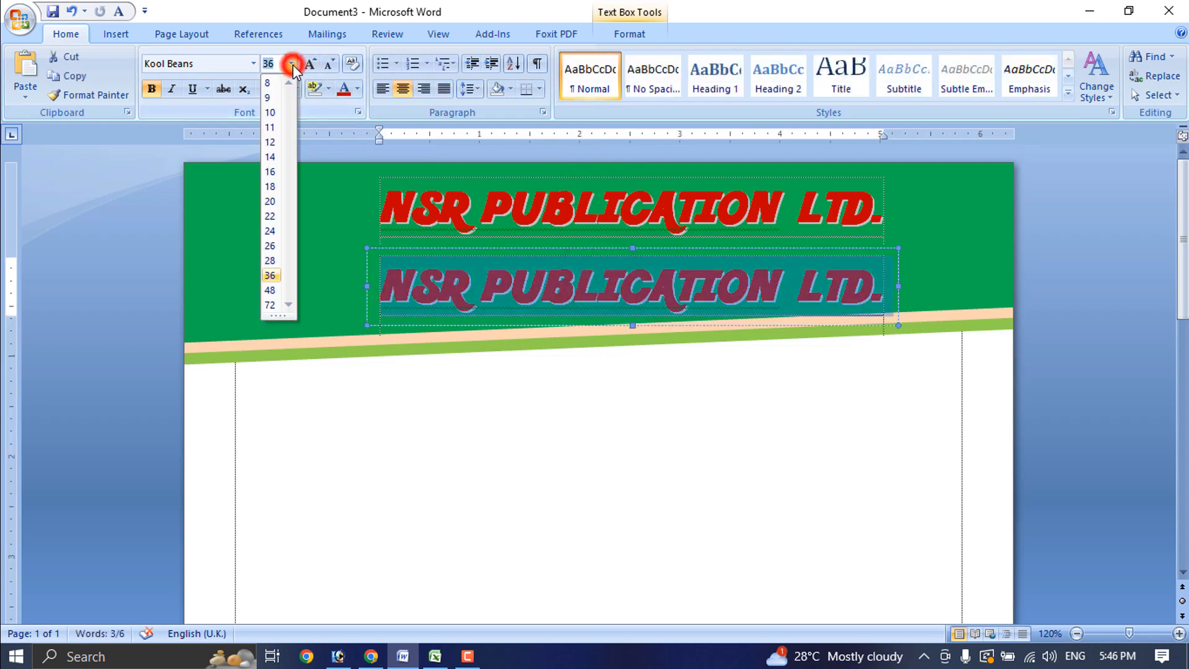
{"action": "left_click", "coordinate": [277, 159]}
{"action": "left_click", "coordinate": [253, 63]}
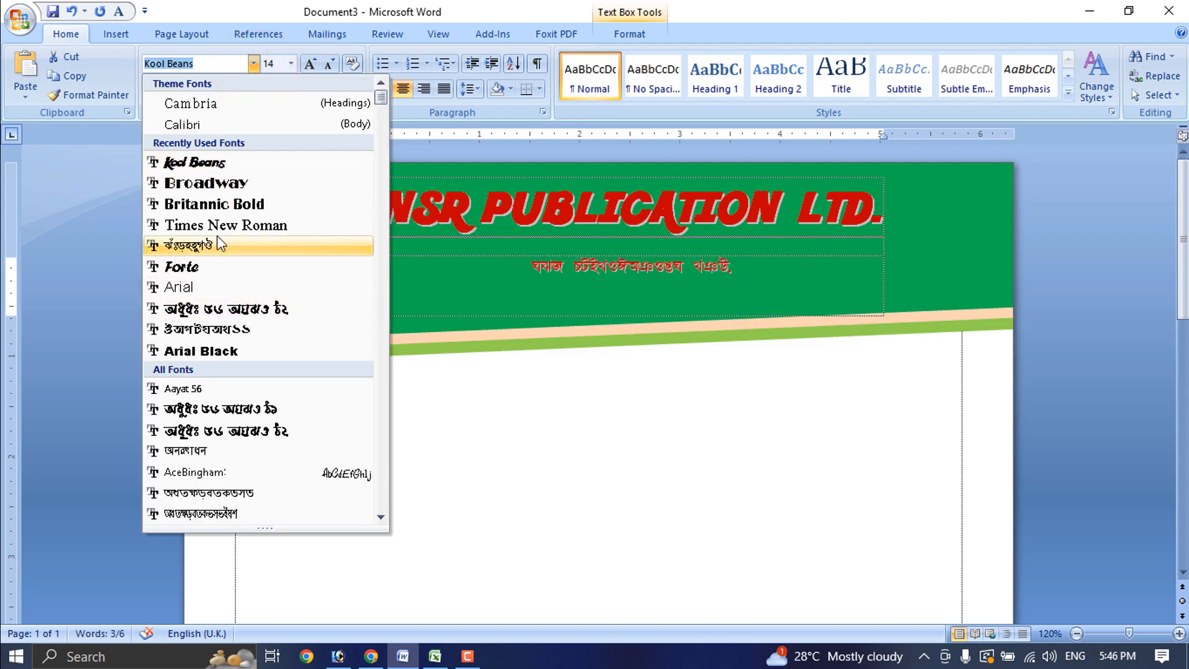
{"action": "left_click", "coordinate": [197, 285]}
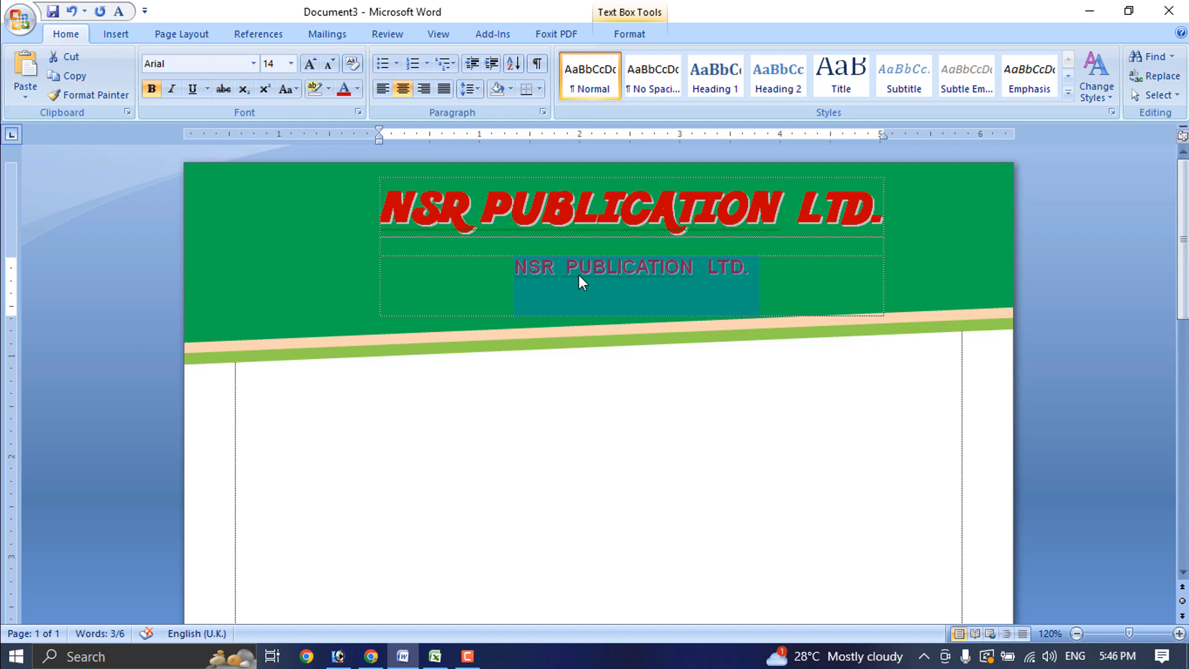
{"action": "type", "text": "Al"}
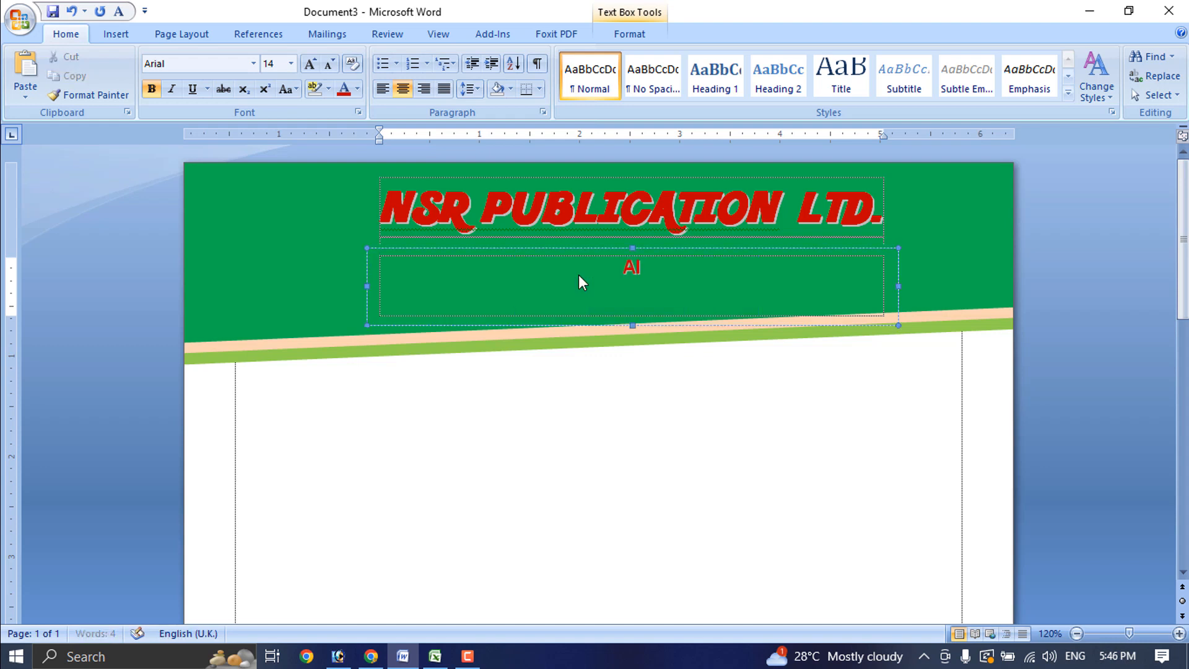
{"action": "type", "text": "l Kinds of"}
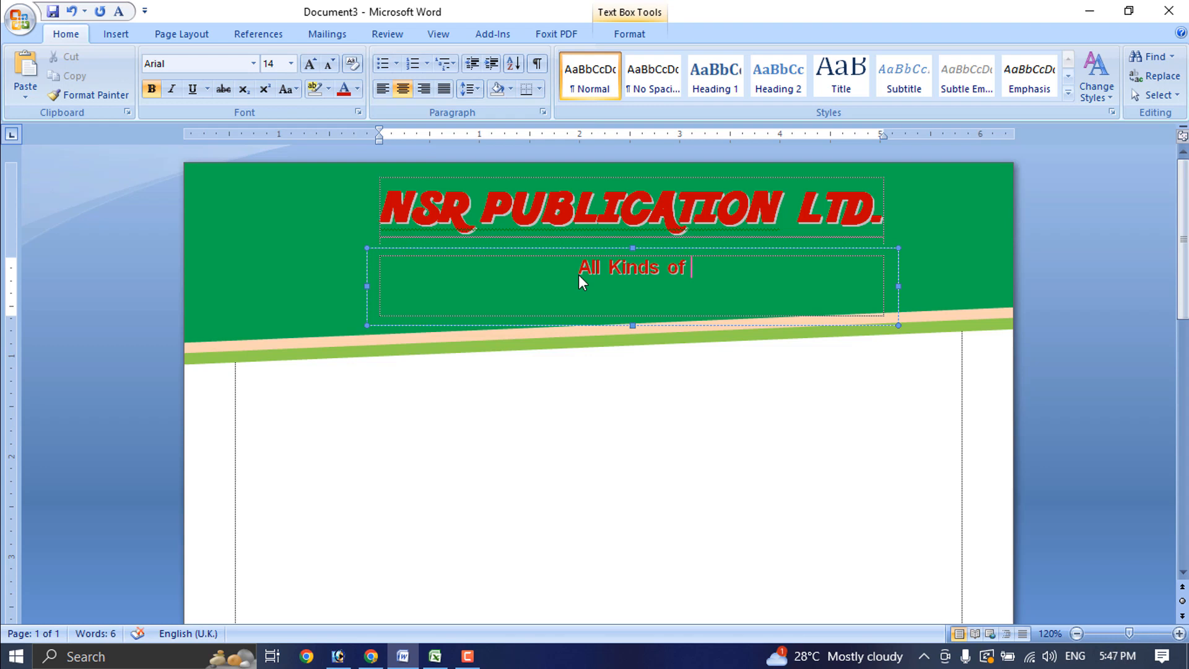
{"action": "type", "text": "stat"}
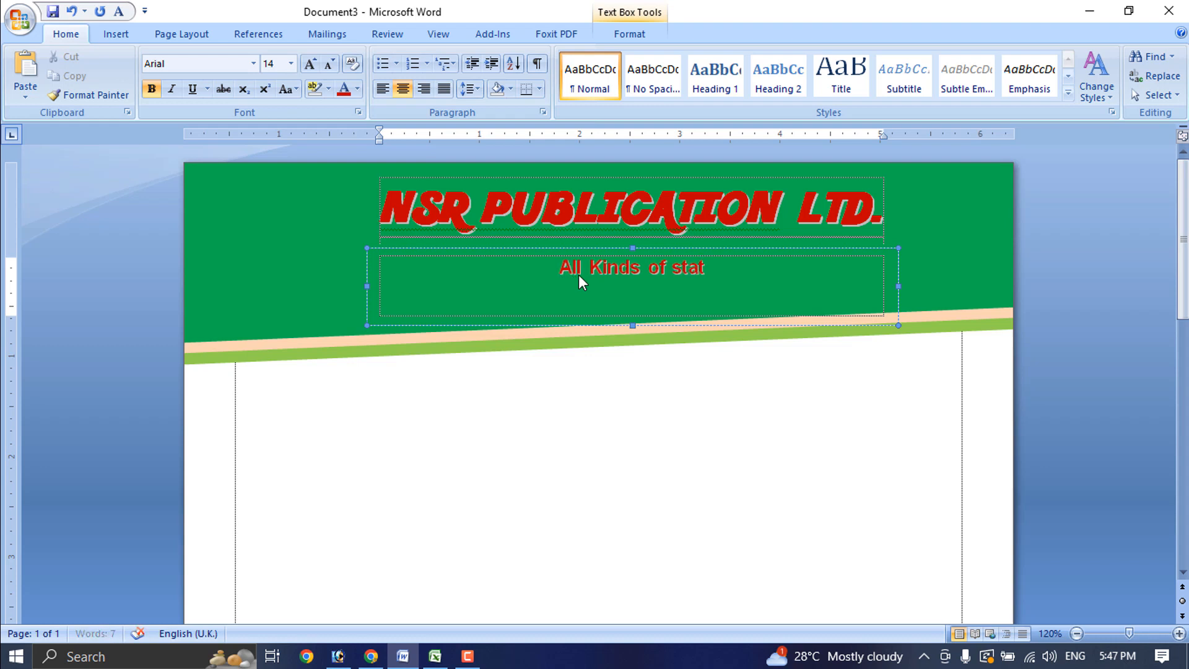
{"action": "type", "text": "ionary and books available"}
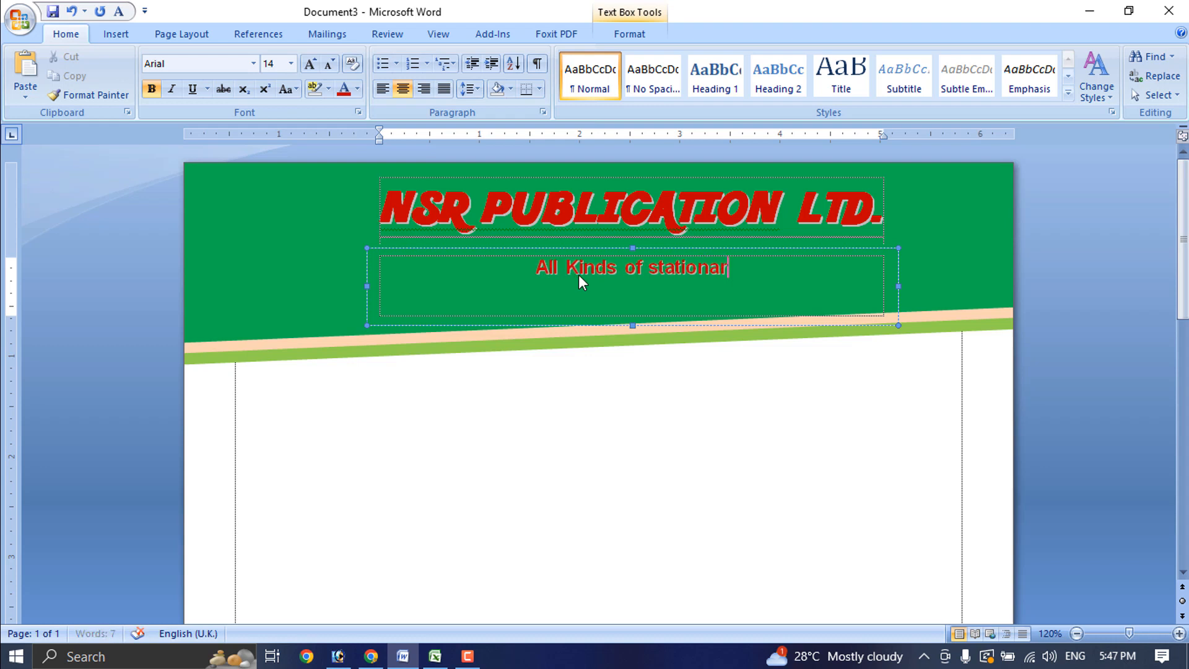
Make the tagline pale yellow Cambria italic and nudge it slightly right
{"action": "key", "text": "ctrl+a"}
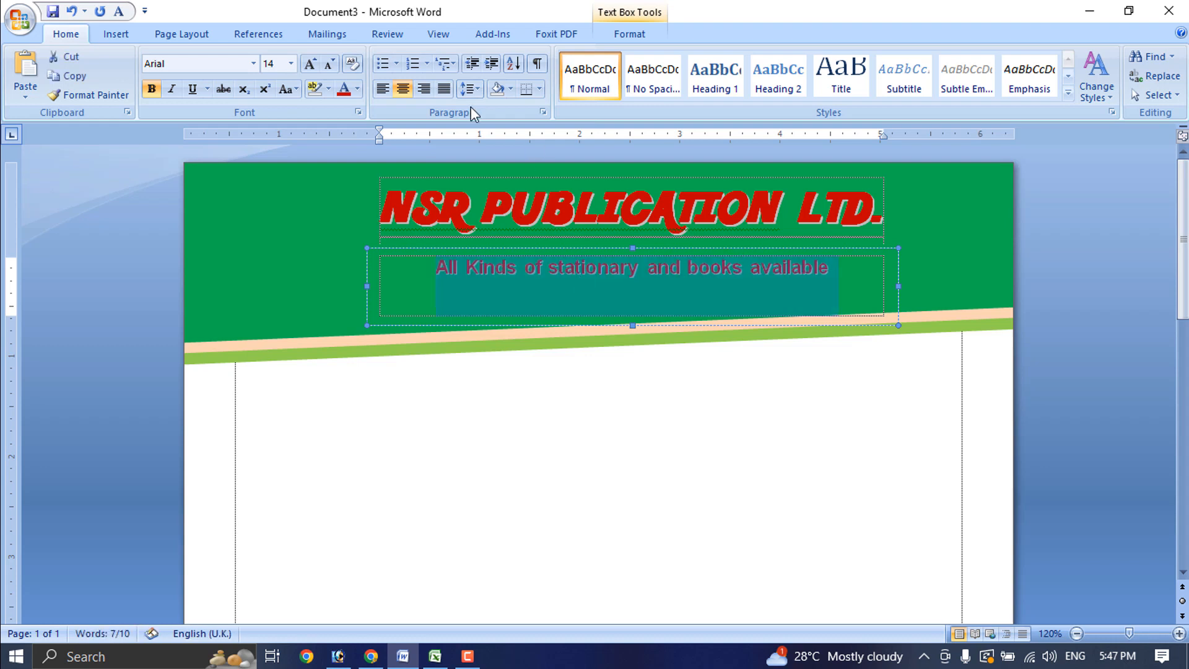
{"action": "left_click", "coordinate": [357, 90]}
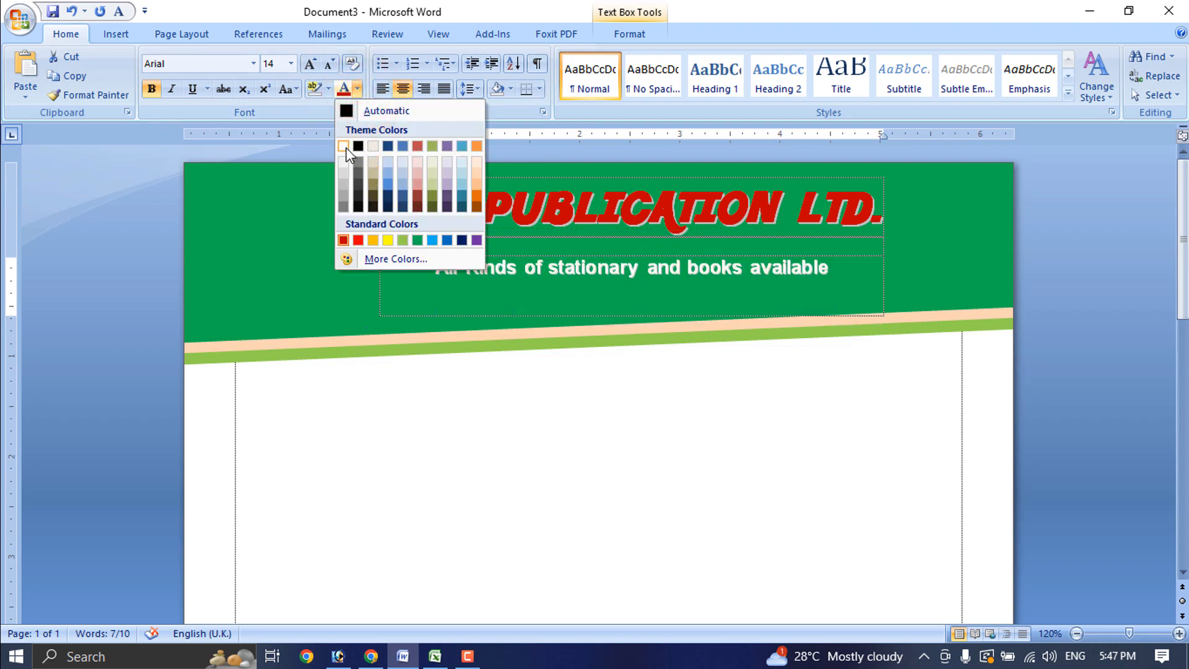
{"action": "left_click", "coordinate": [388, 241]}
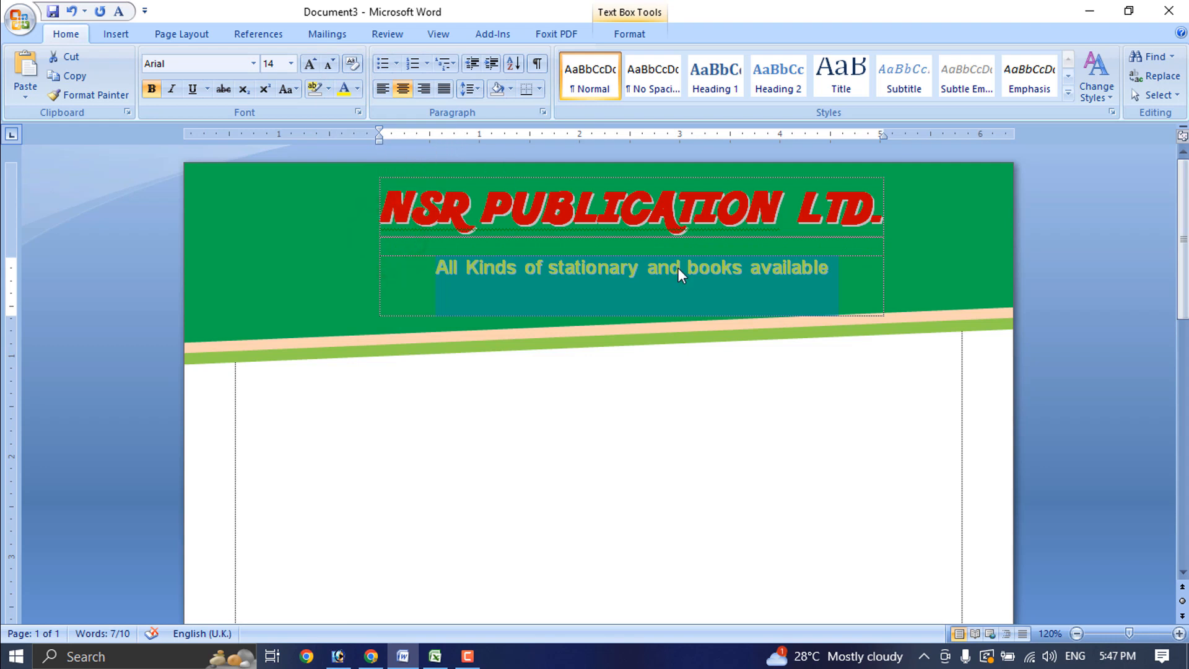
{"action": "left_click", "coordinate": [252, 64]}
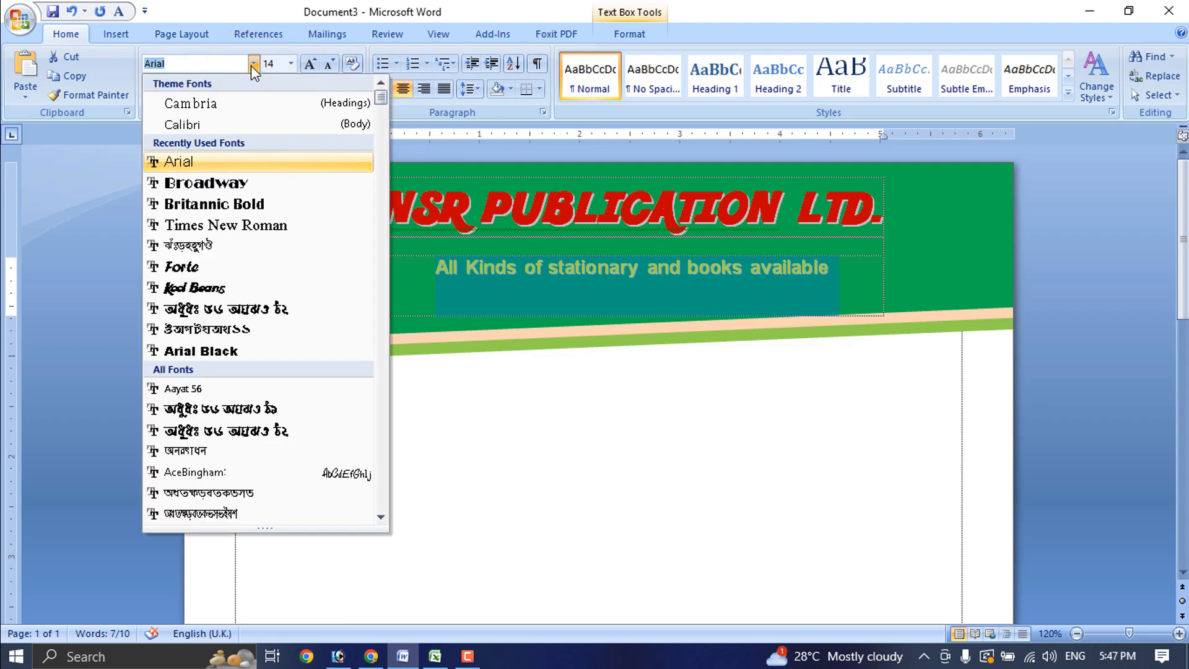
{"action": "left_click", "coordinate": [179, 103]}
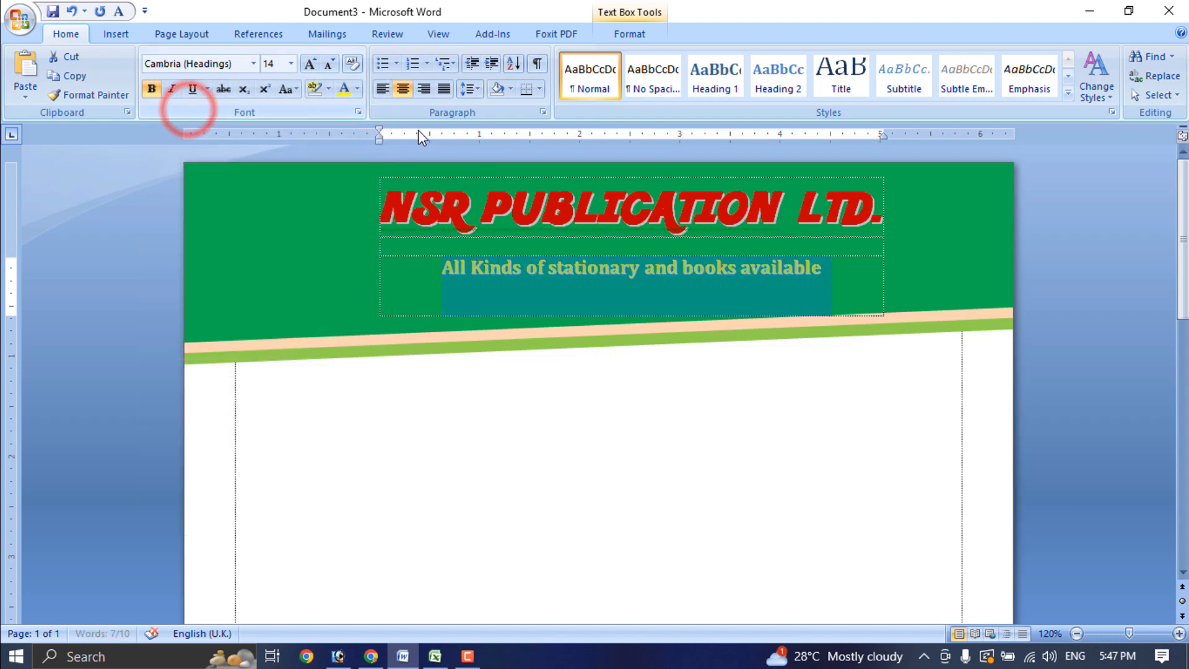
{"action": "key", "text": "ctrl+i"}
{"action": "key", "text": "Right"}
{"action": "key", "text": "Right"}
{"action": "key", "text": "Right"}
{"action": "key", "text": "Right"}
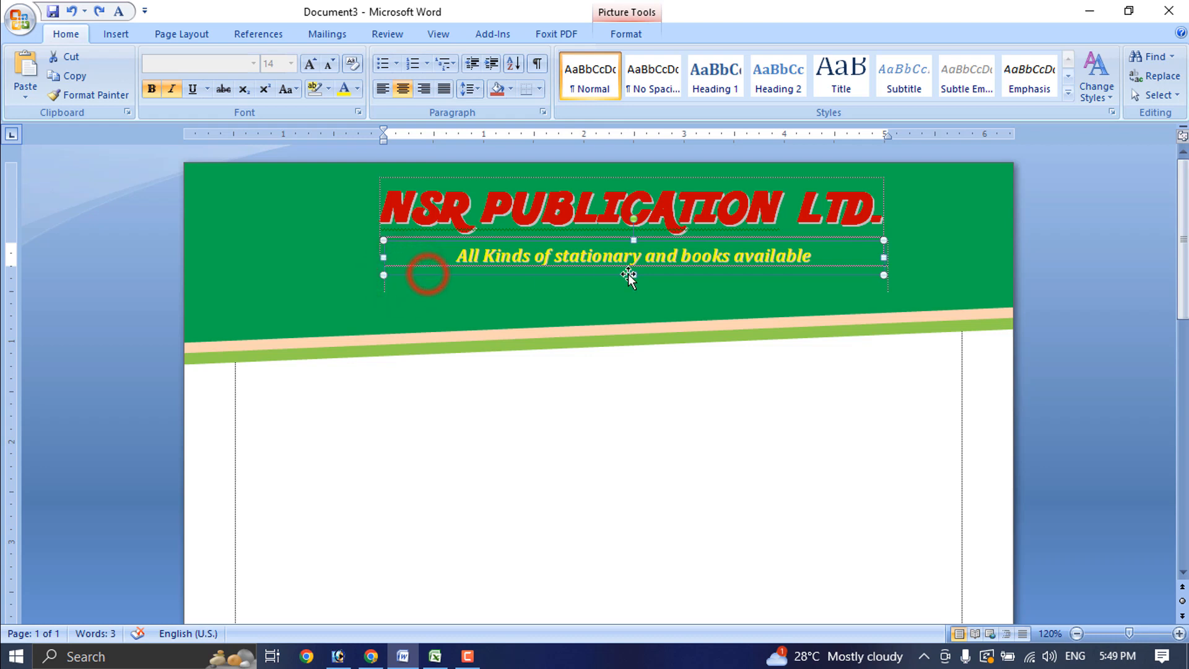
{"action": "key", "text": "ctrl+z"}
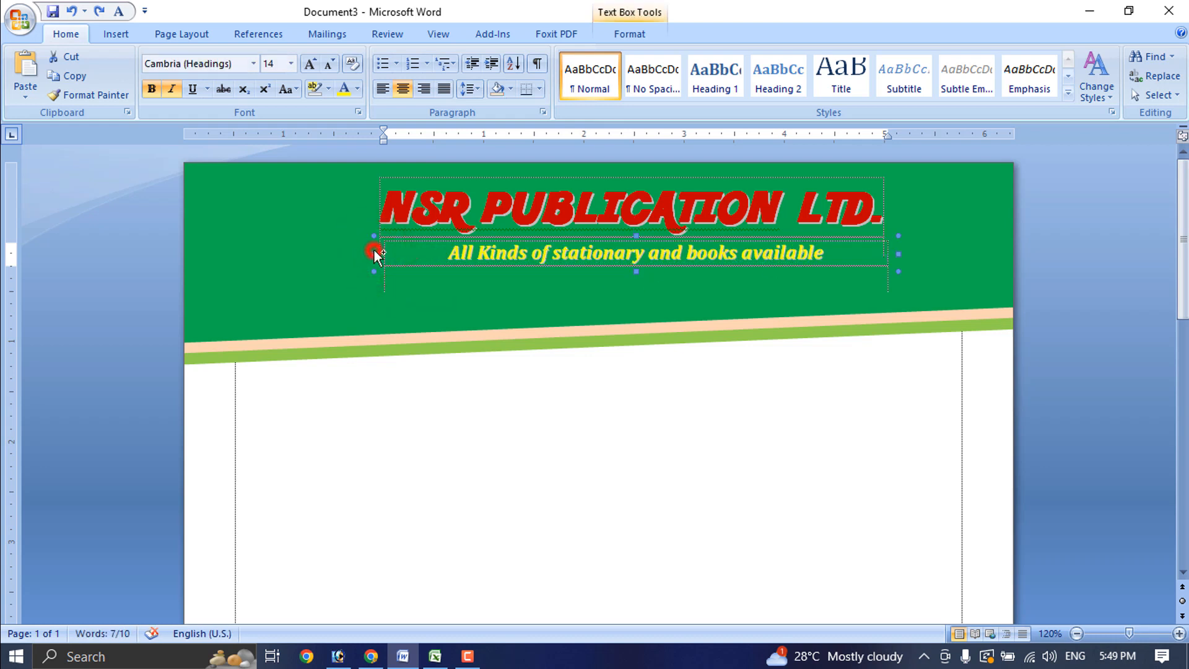
Copy the tagline box, make its text white, and type the company address and mobile number
{"action": "left_click_drag", "start_coordinate": [355, 294], "coordinate": [356, 294]}
{"action": "triple_click", "coordinate": [563, 303]}
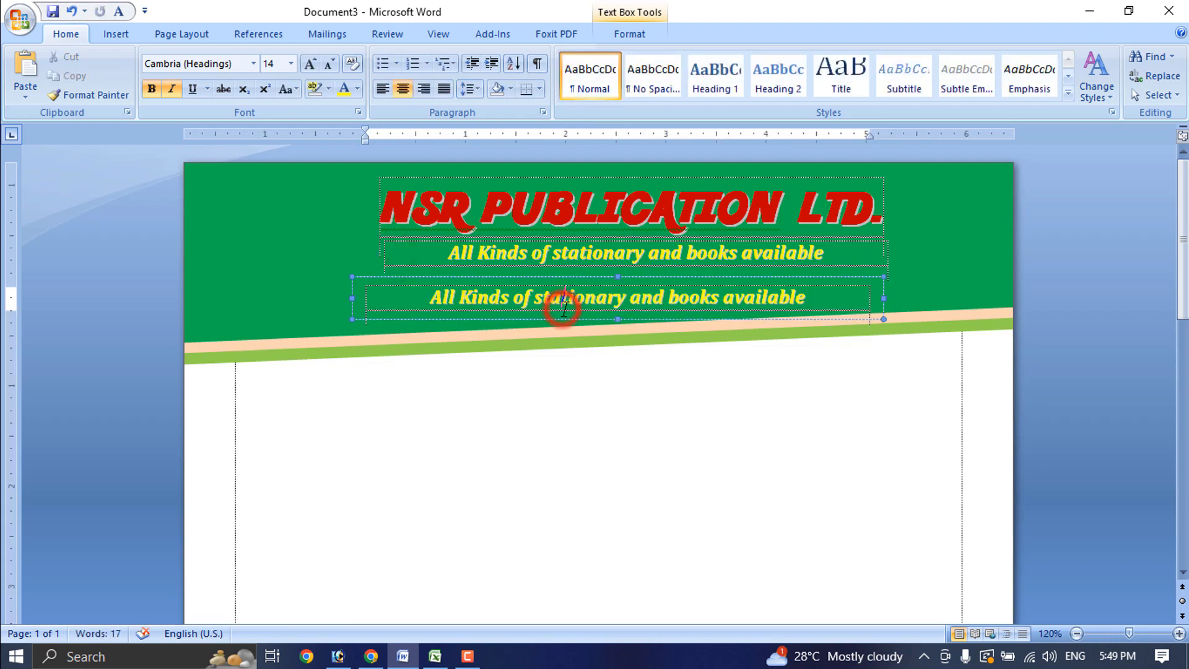
{"action": "left_click", "coordinate": [358, 93]}
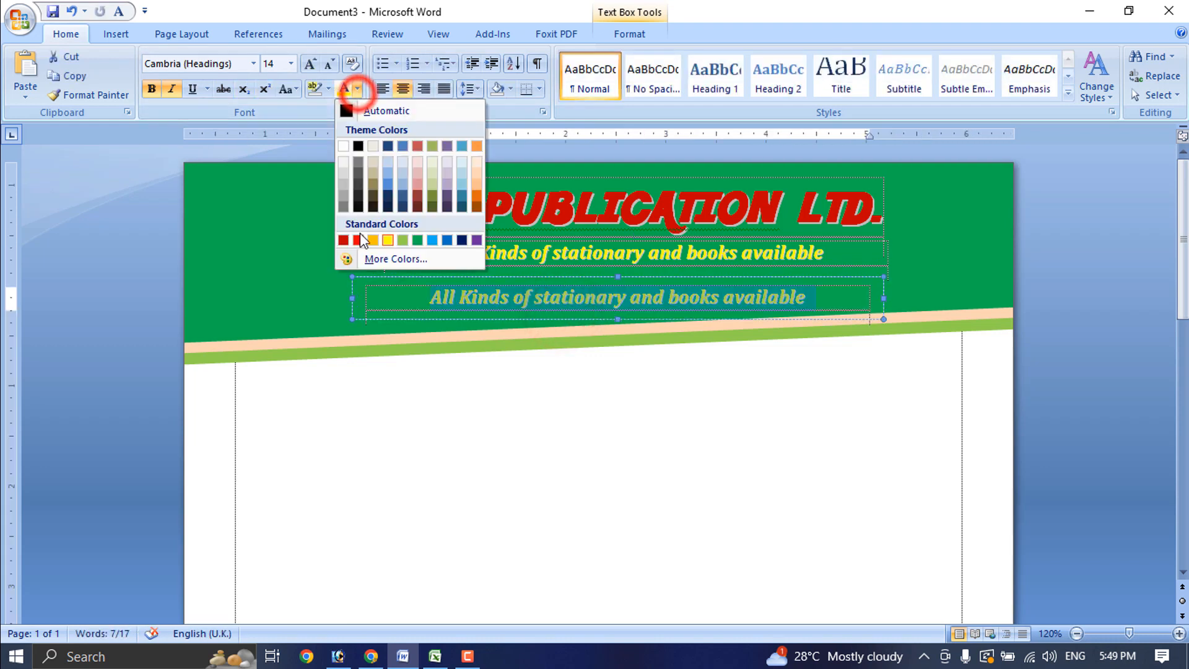
{"action": "left_click", "coordinate": [345, 146]}
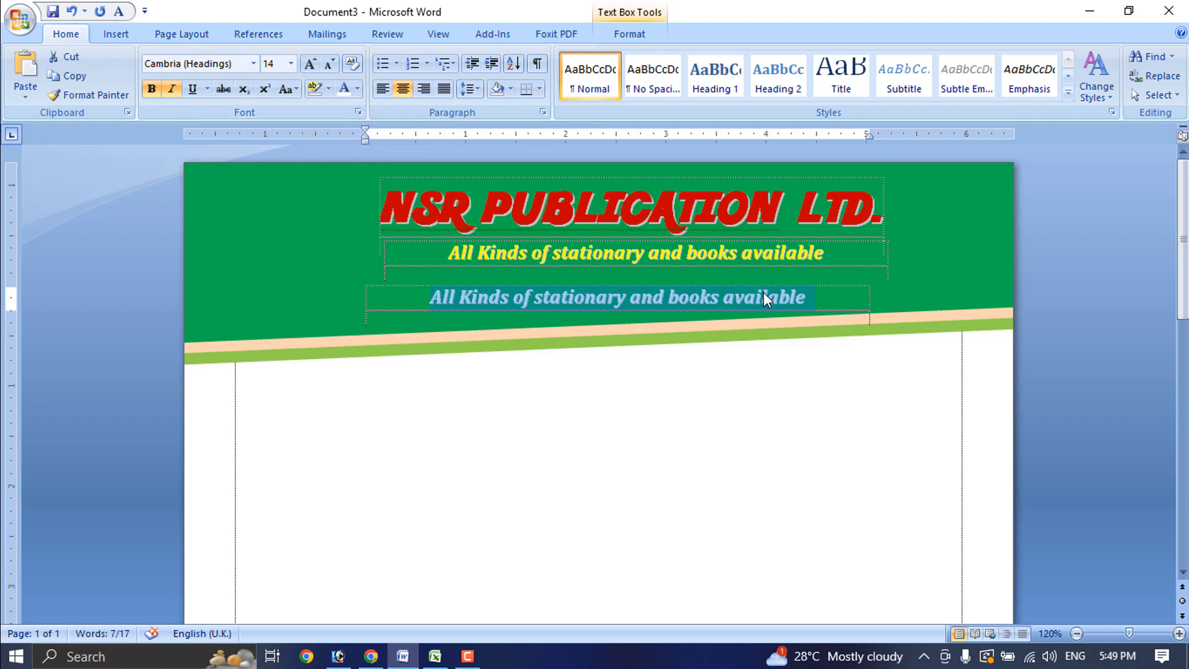
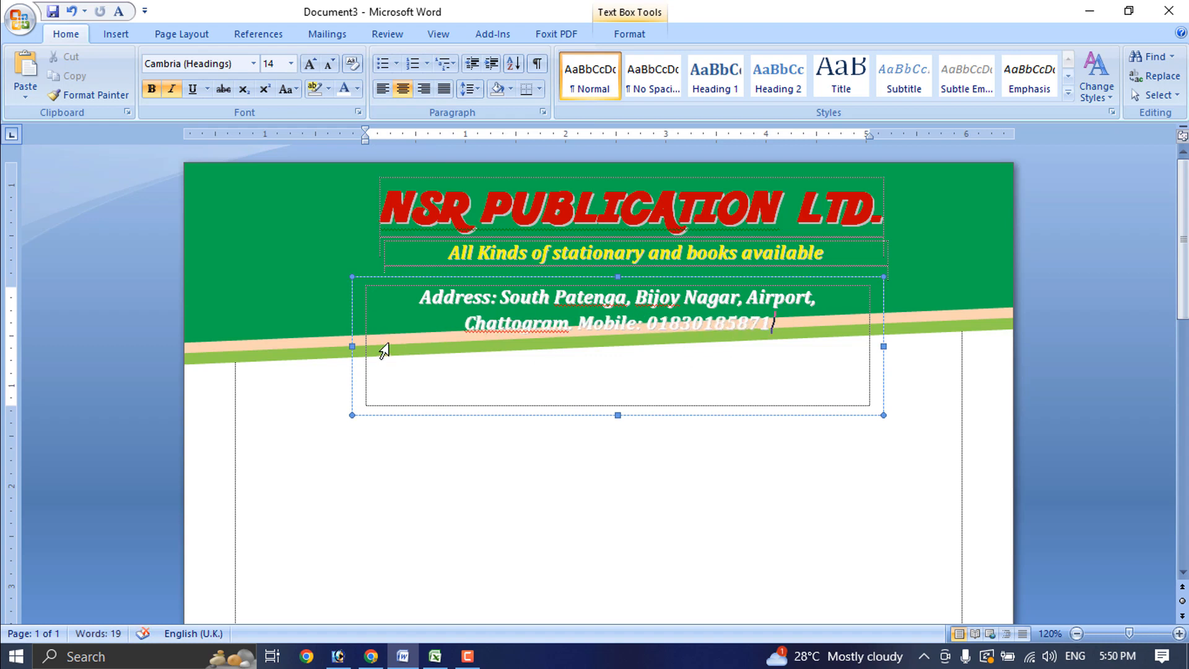
Resize the address box so the address fits on one line, and nudge it into place
{"action": "left_click_drag", "start_coordinate": [354, 346], "coordinate": [206, 299]}
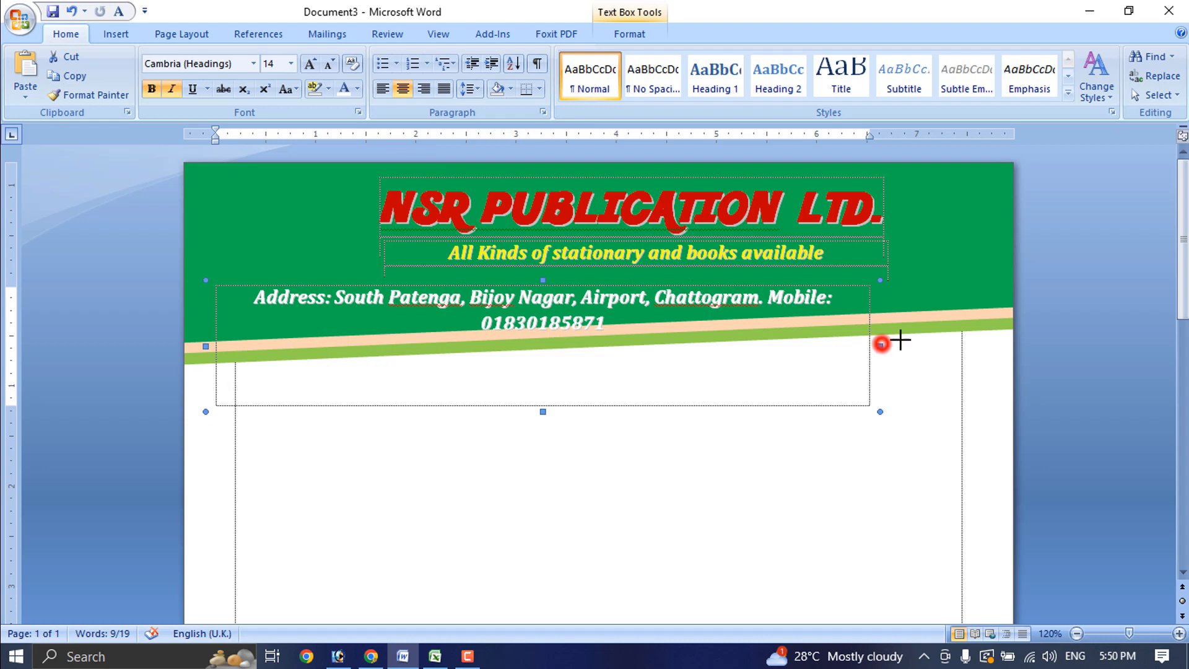
{"action": "left_click_drag", "start_coordinate": [880, 343], "coordinate": [989, 343]}
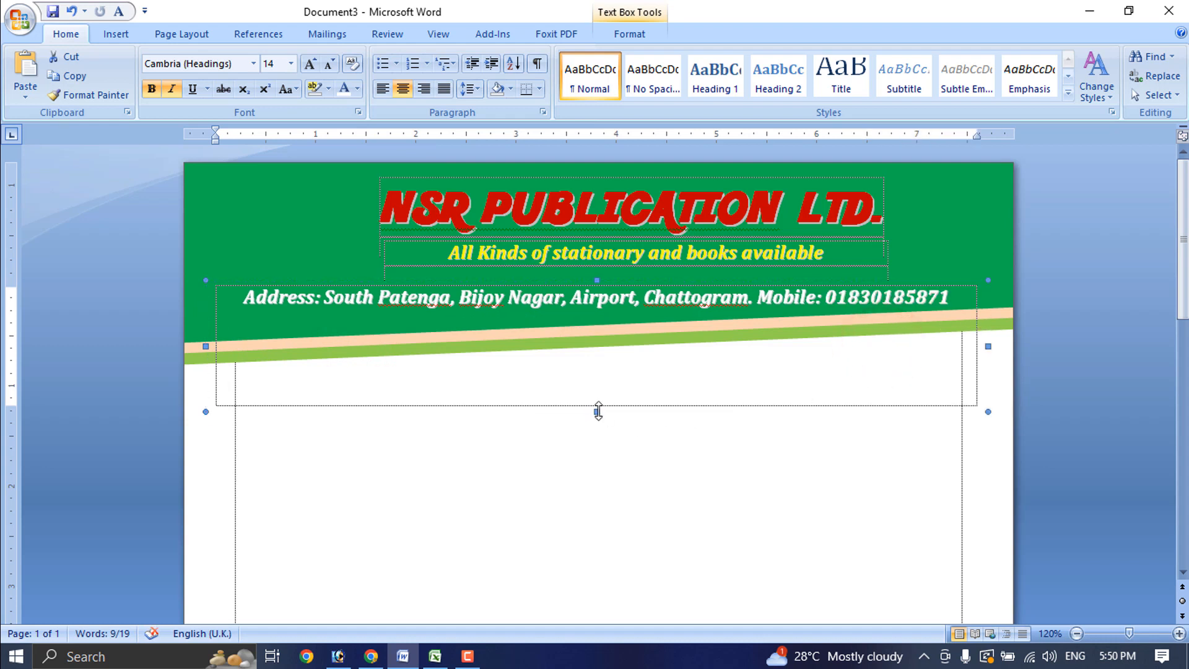
{"action": "left_click_drag", "start_coordinate": [599, 411], "coordinate": [603, 322]}
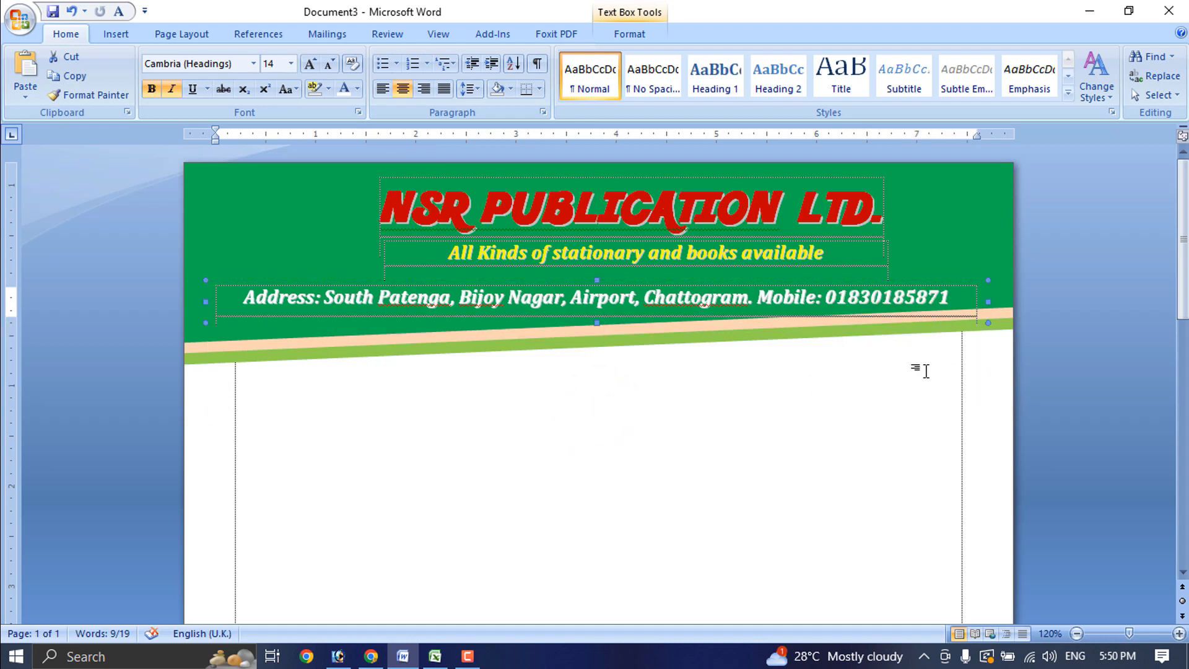
{"action": "key", "text": "Up"}
{"action": "key", "text": "Up"}
{"action": "key", "text": "Up"}
{"action": "key", "text": "Up"}
{"action": "key", "text": "Up"}
{"action": "key", "text": "Right"}
{"action": "key", "text": "Right"}
{"action": "key", "text": "Right"}
{"action": "key", "text": "Right"}
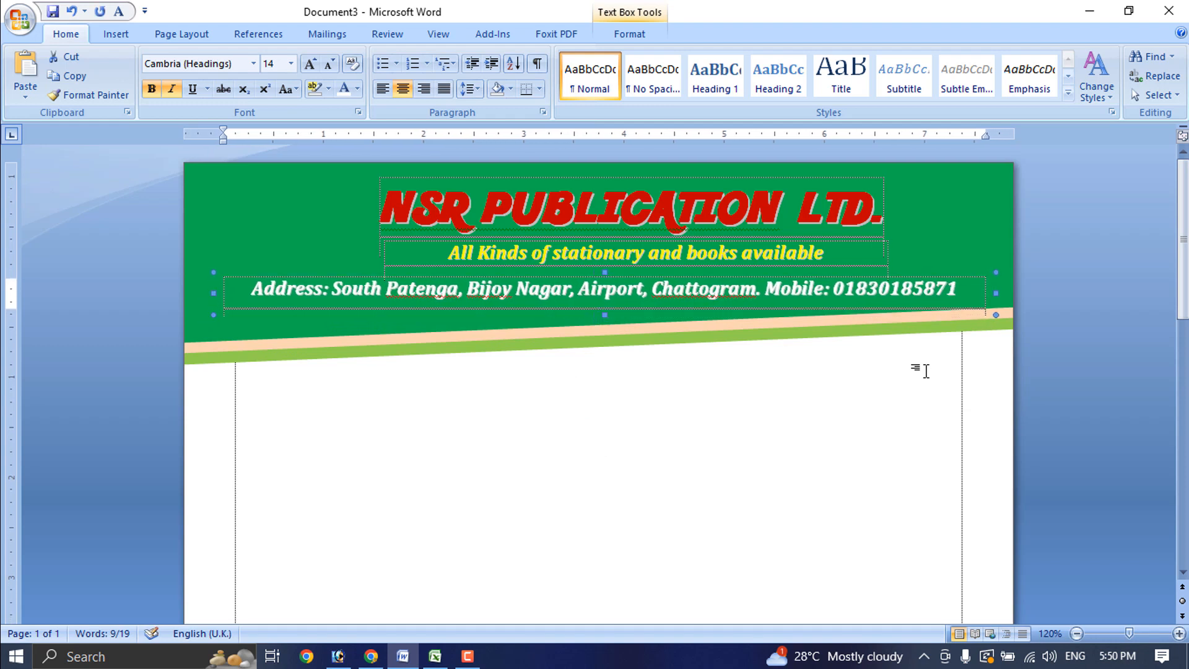
{"action": "key", "text": "Right"}
{"action": "key", "text": "Right"}
{"action": "key", "text": "Right"}
{"action": "key", "text": "Right"}
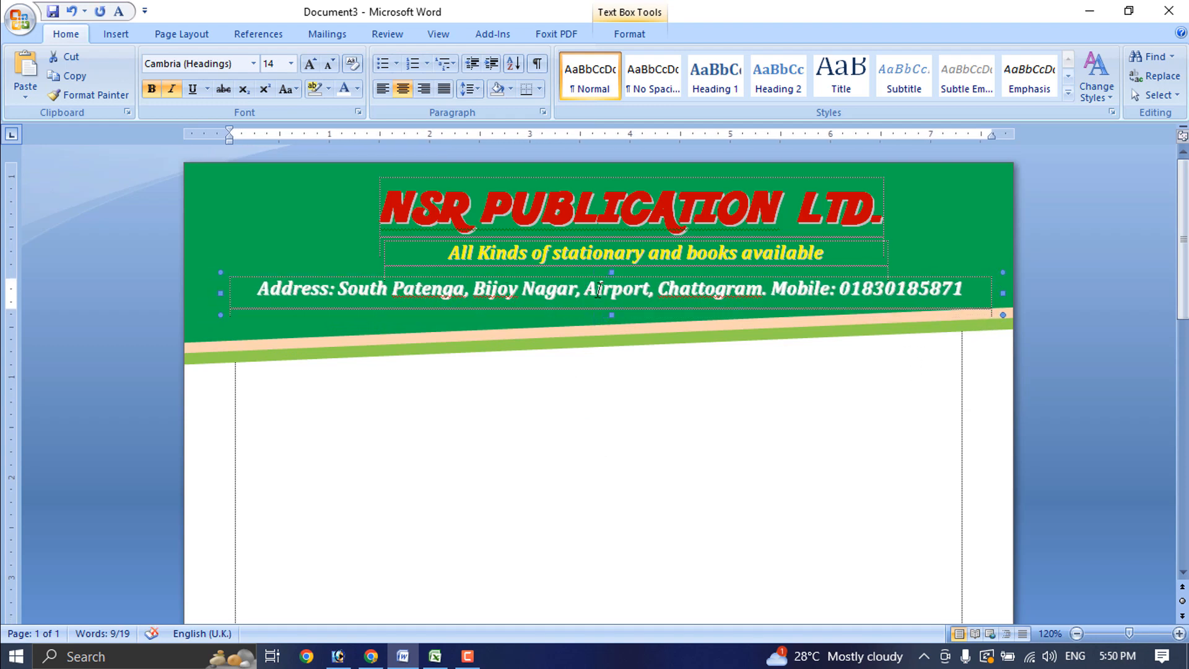
Remove italics from the whole address line
{"action": "left_click", "coordinate": [599, 289]}
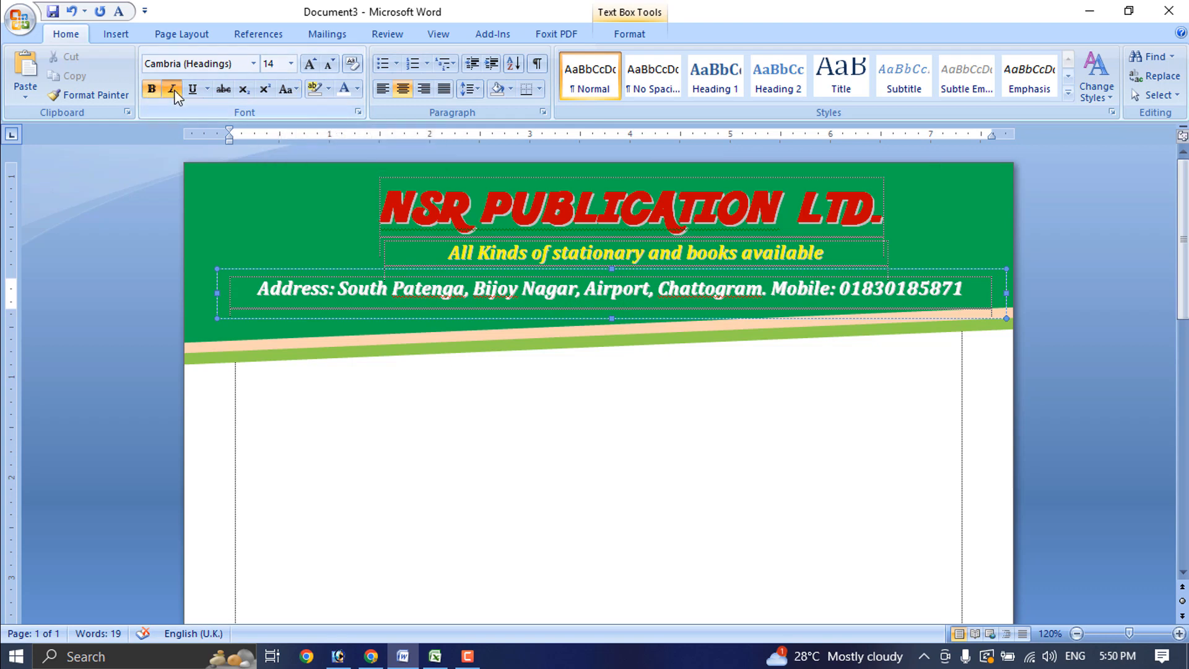
{"action": "left_click", "coordinate": [587, 285]}
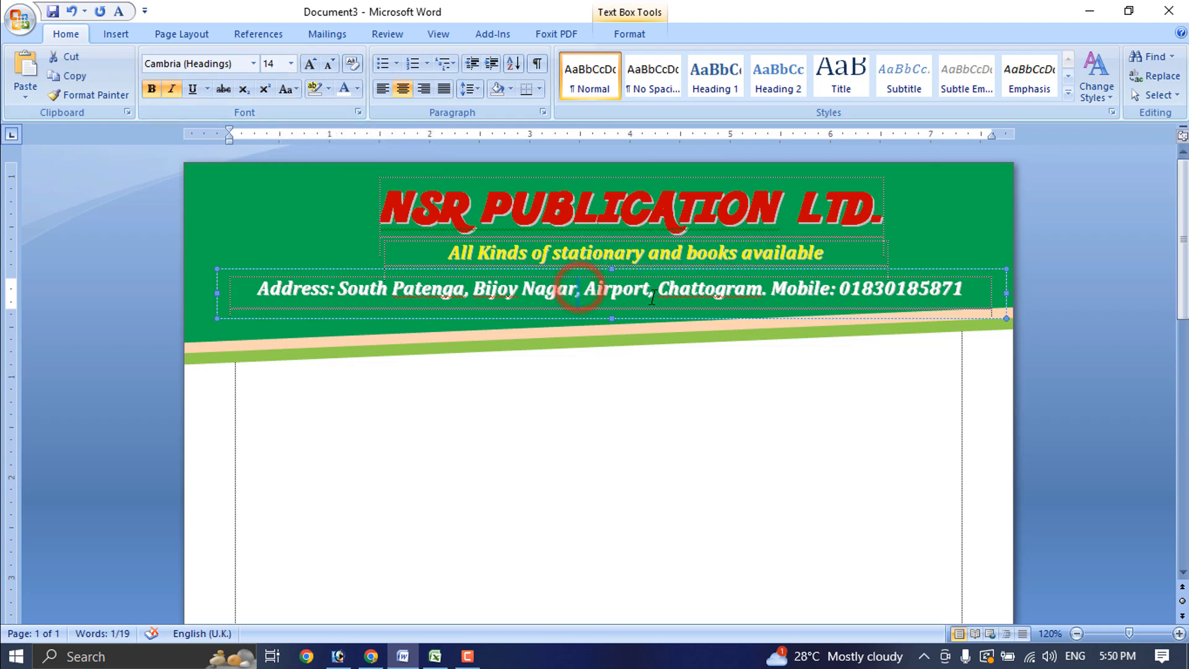
{"action": "key", "text": "ctrl+a"}
{"action": "left_click", "coordinate": [172, 89]}
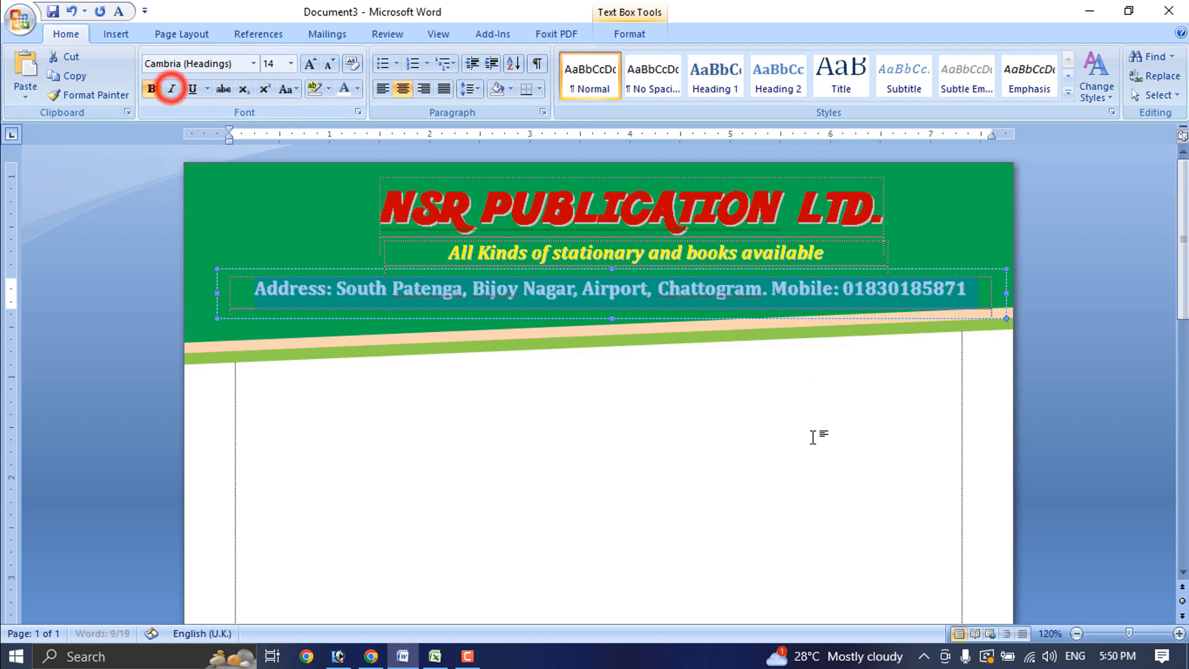
{"action": "left_click", "coordinate": [649, 441]}
{"action": "left_click", "coordinate": [229, 273]}
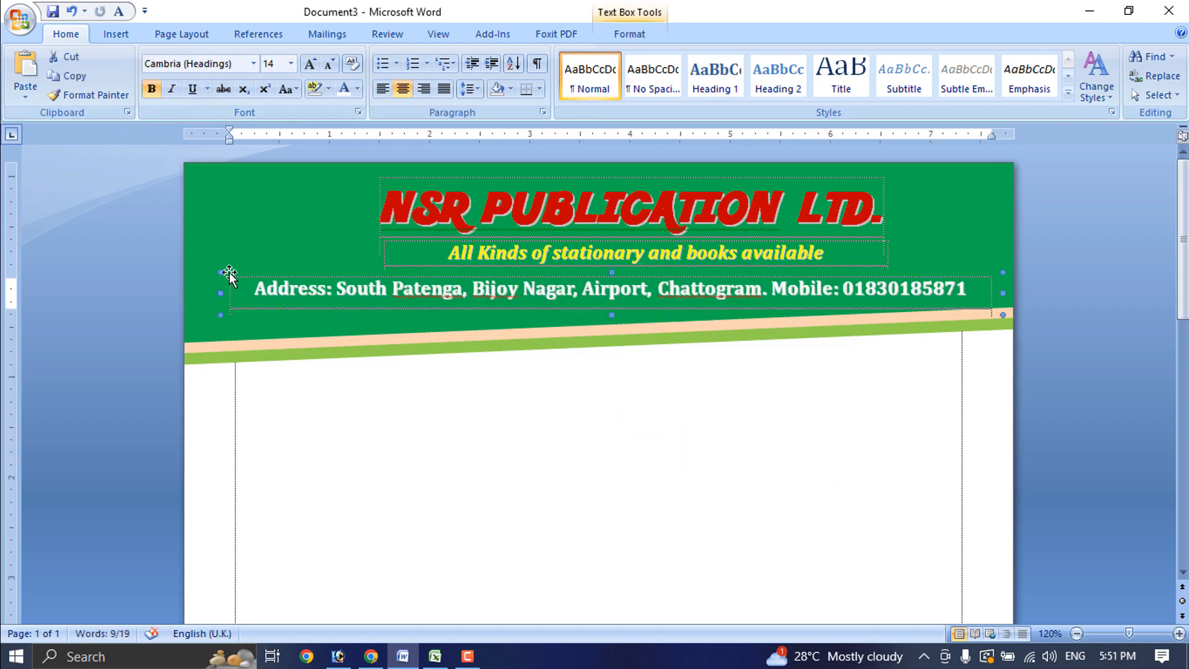
Copy the address box below the banner, make its text automatic black, and replace it with a Ref:/Date: line
{"action": "left_click_drag", "start_coordinate": [224, 341], "coordinate": [220, 380]}
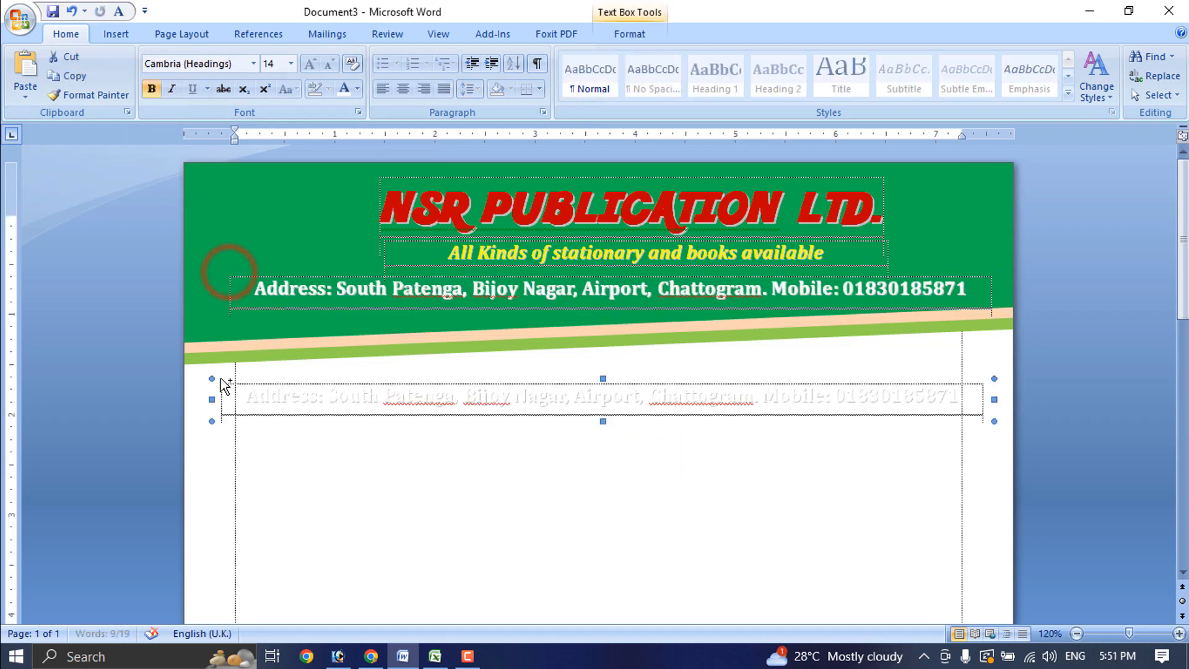
{"action": "left_click", "coordinate": [291, 392]}
{"action": "key", "text": "ctrl+a"}
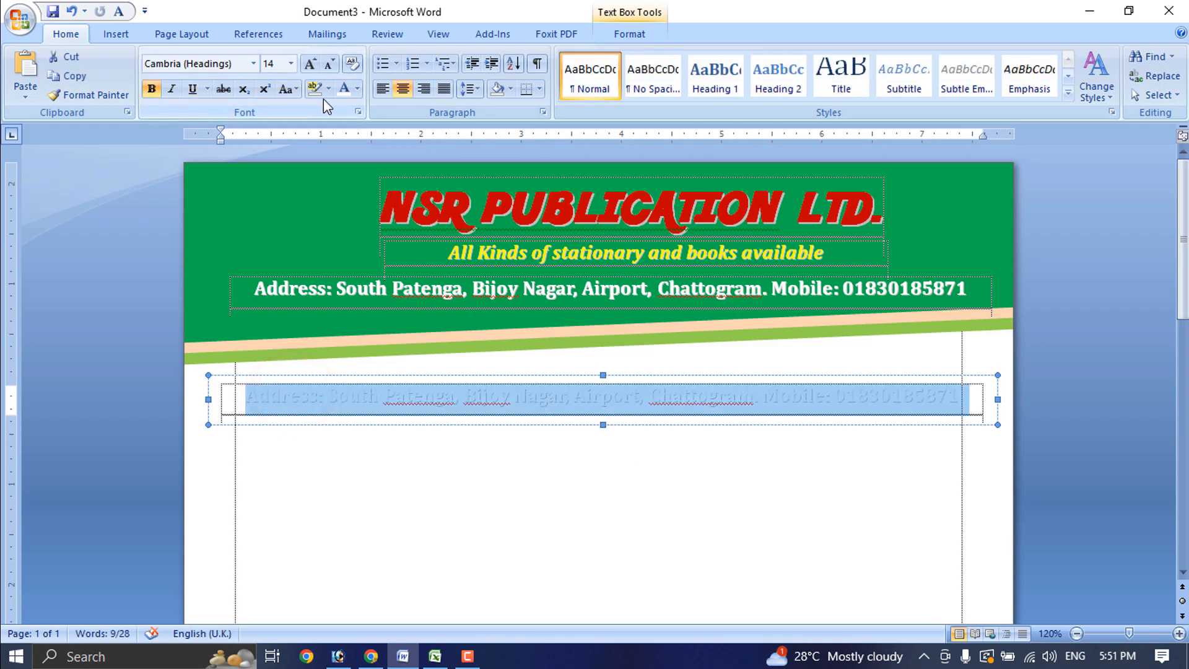
{"action": "left_click", "coordinate": [358, 89]}
{"action": "left_click", "coordinate": [348, 107]}
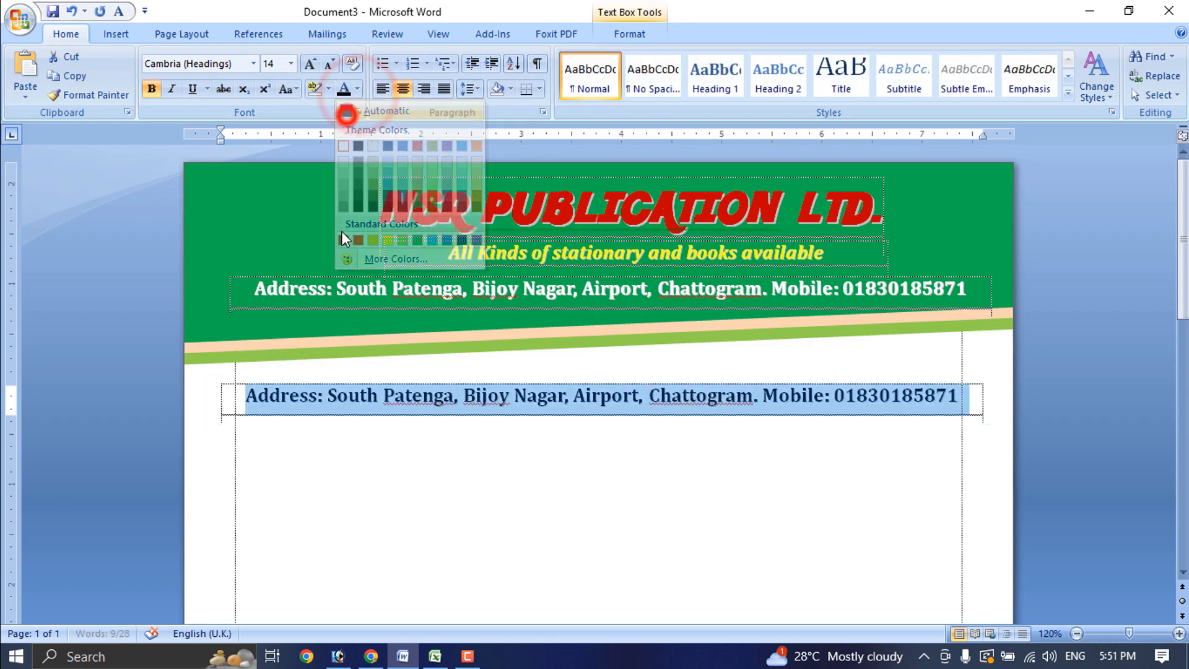
{"action": "left_click", "coordinate": [310, 391]}
{"action": "key", "text": "ctrl+a"}
{"action": "type", "text": "Da"}
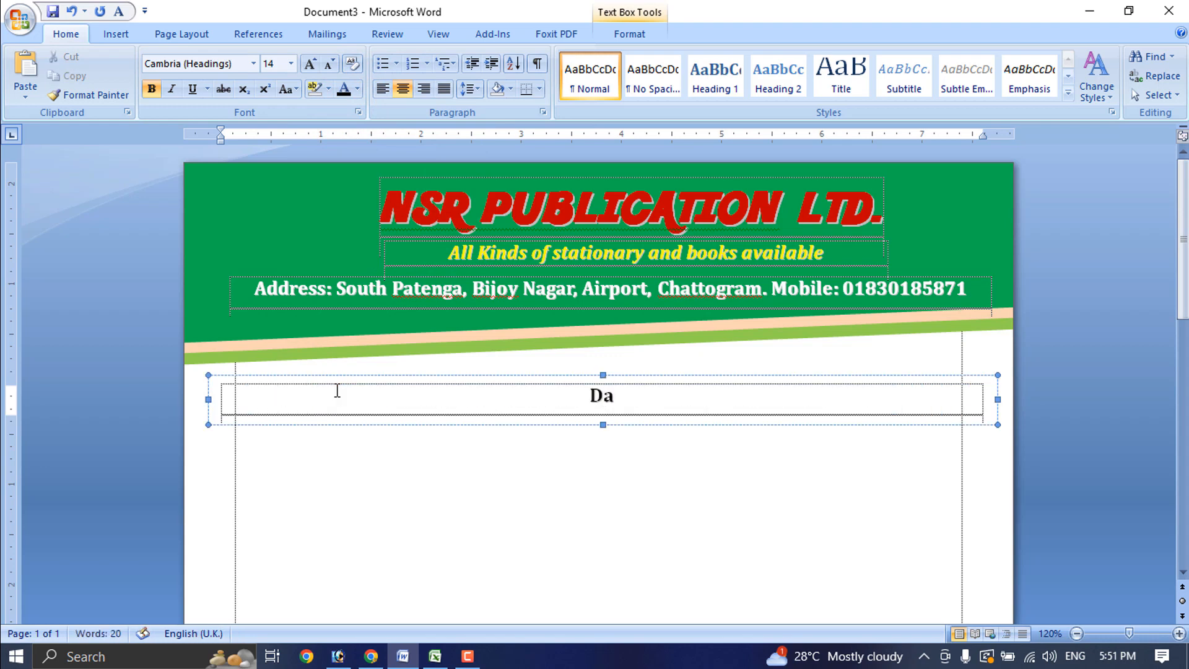
{"action": "type", "text": "te: Re"}
{"action": "key", "text": "BackSpace"}
{"action": "key", "text": "BackSpace"}
{"action": "key", "text": "BackSpace"}
{"action": "key", "text": "BackSpace"}
{"action": "key", "text": "BackSpace"}
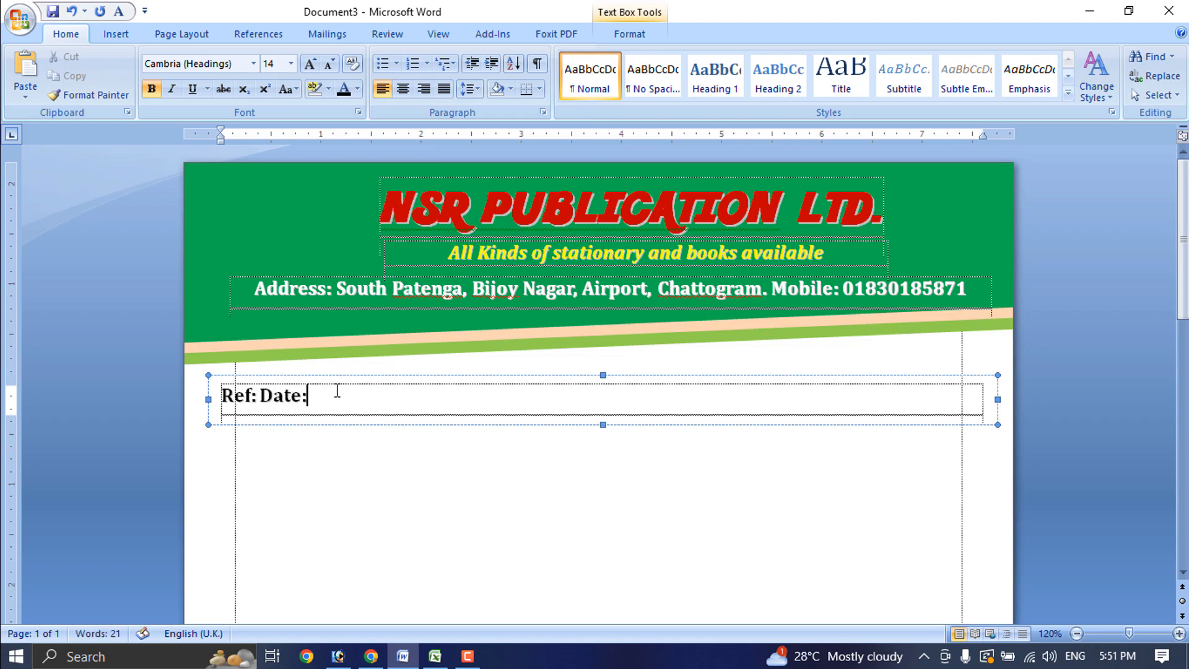
Make the Ref and Date labels italic and remove their bold
{"action": "left_click", "coordinate": [261, 395]}
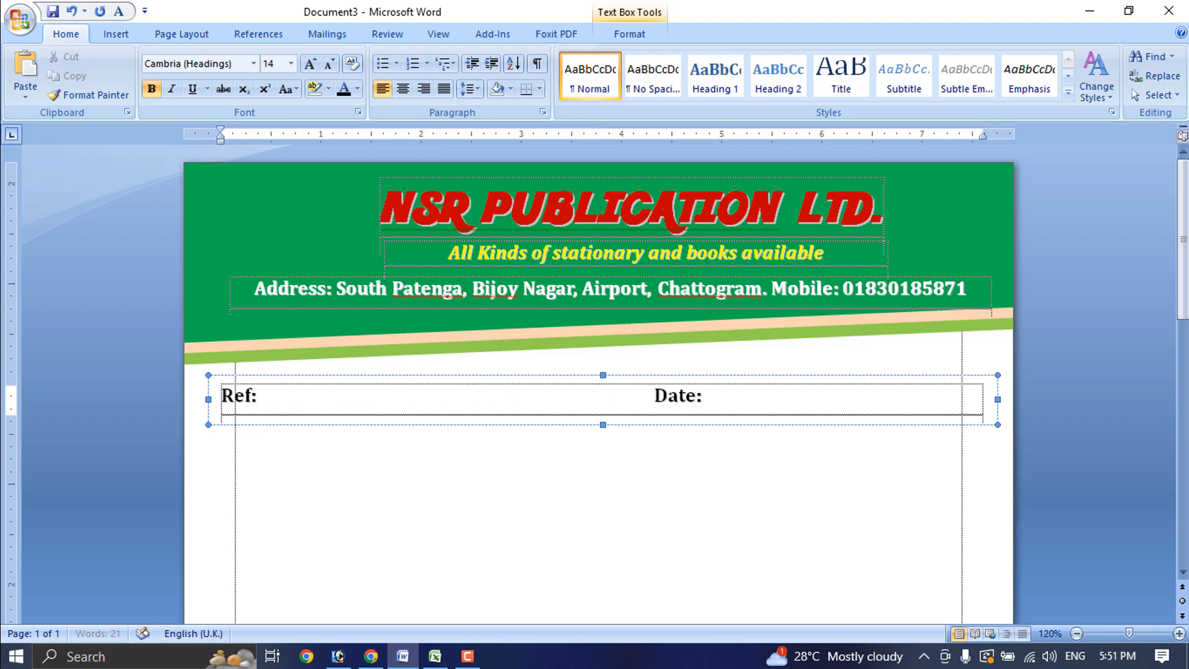
{"action": "left_click", "coordinate": [175, 89]}
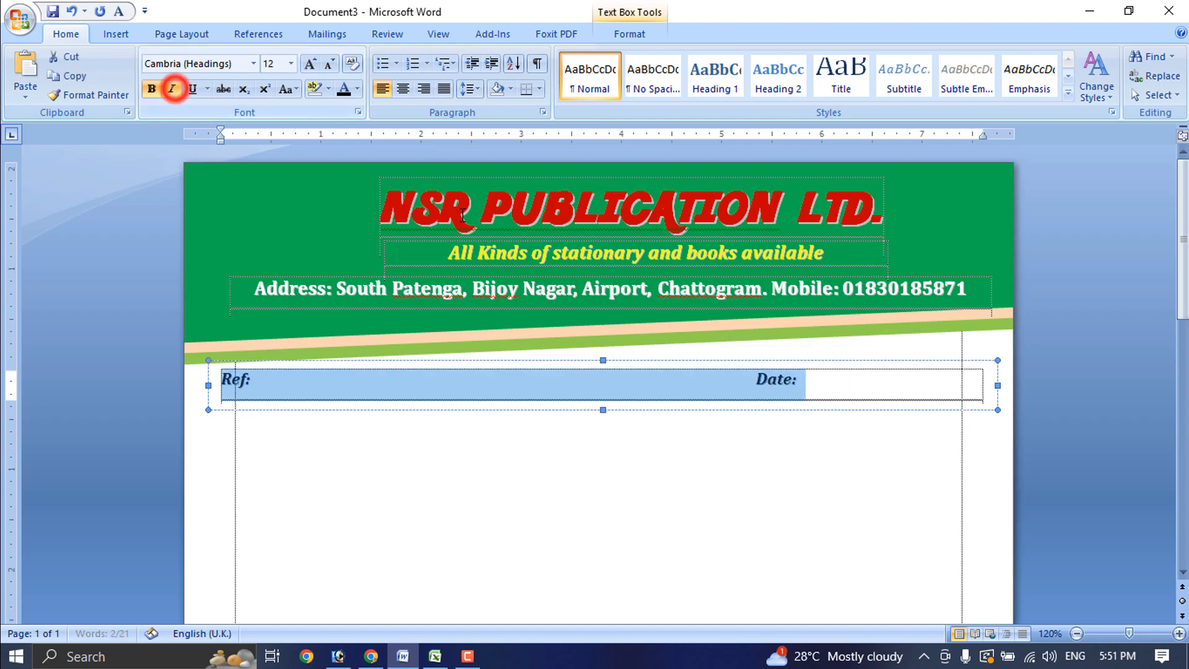
{"action": "left_click", "coordinate": [144, 91]}
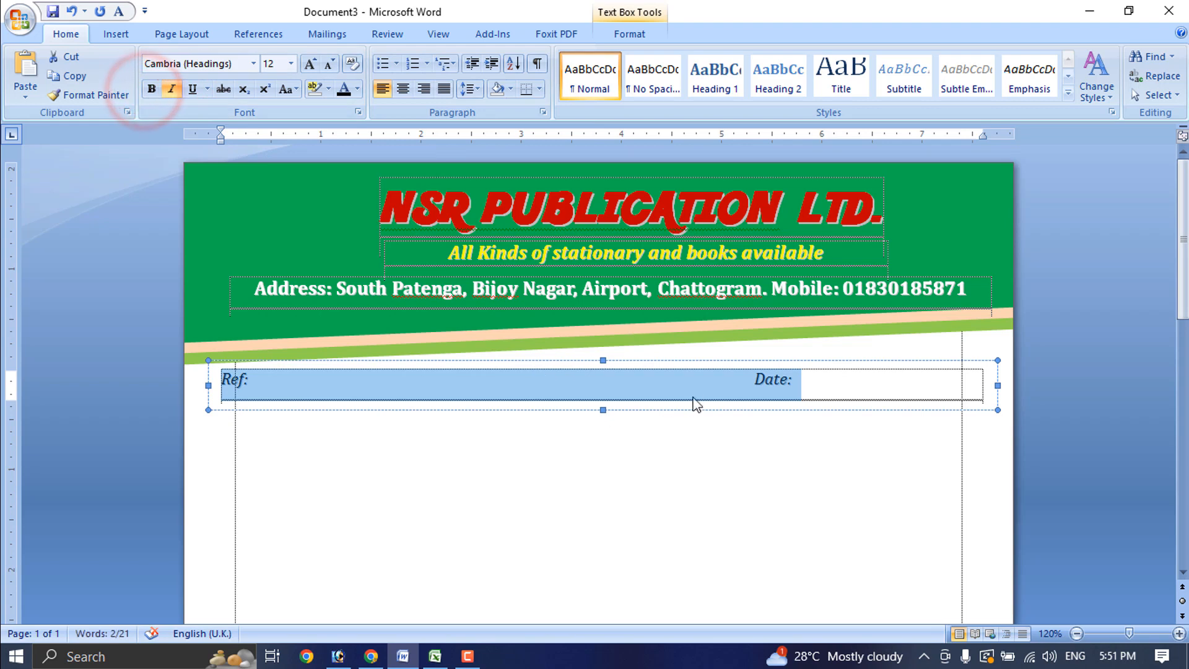
{"action": "left_click", "coordinate": [737, 382]}
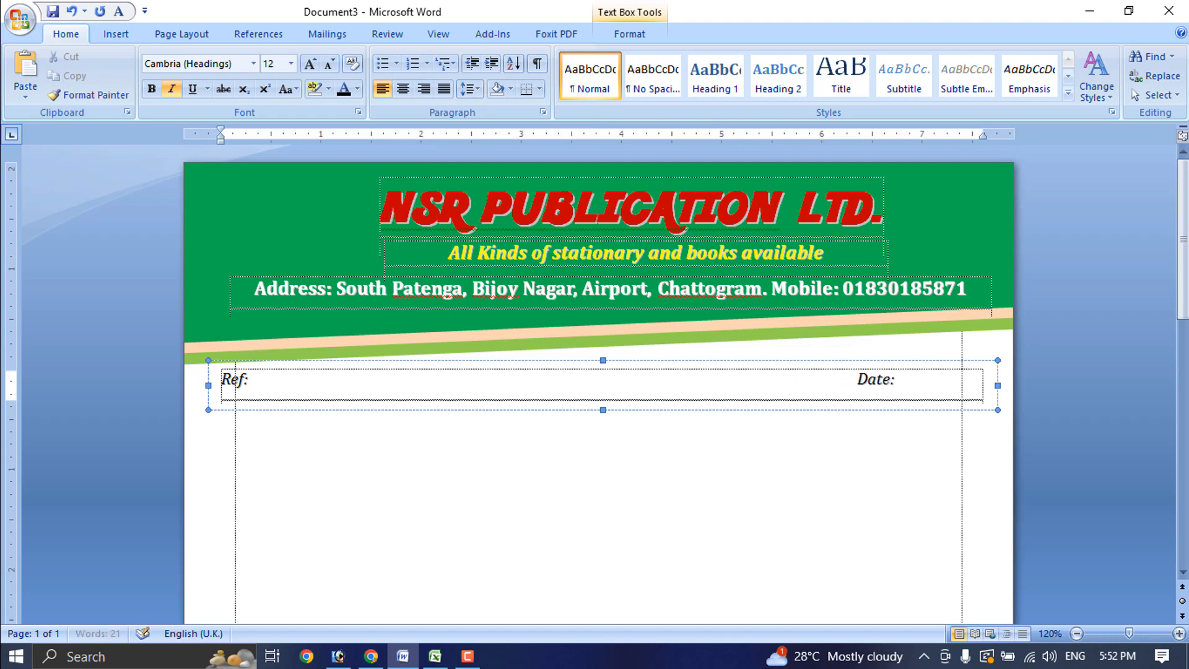
Nudge the Ref/Date box up and left until it sits just below the banner stripes
{"action": "left_click", "coordinate": [774, 359]}
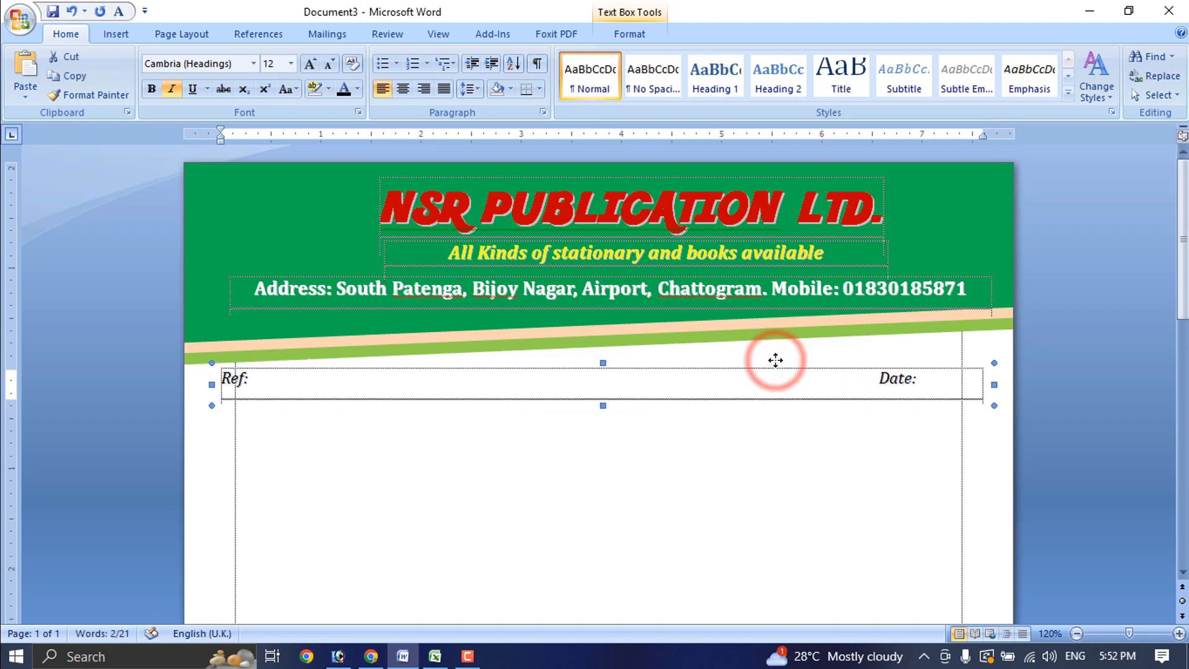
{"action": "key", "text": "ctrl+Left"}
{"action": "key", "text": "ctrl+Left"}
{"action": "key", "text": "ctrl+Left"}
{"action": "key", "text": "ctrl+Up"}
{"action": "key", "text": "ctrl+Up"}
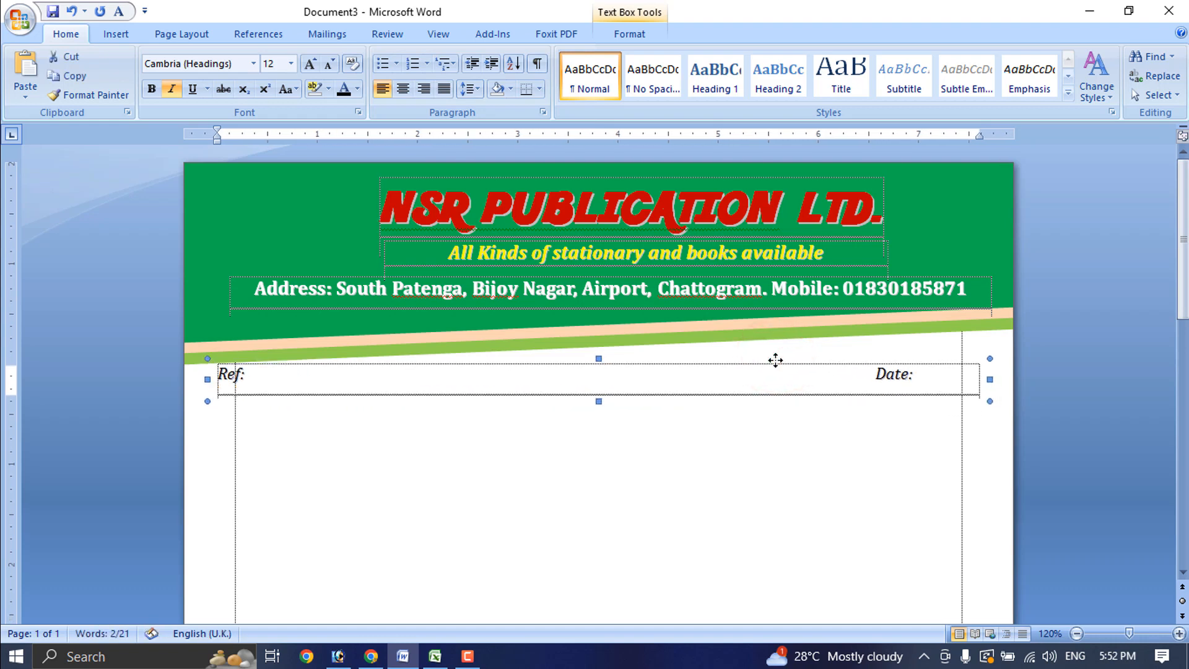
{"action": "key", "text": "ctrl+Right"}
{"action": "key", "text": "ctrl+Right"}
{"action": "key", "text": "ctrl+Right"}
{"action": "key", "text": "ctrl+Right"}
{"action": "key", "text": "ctrl+Up"}
{"action": "key", "text": "ctrl+Up"}
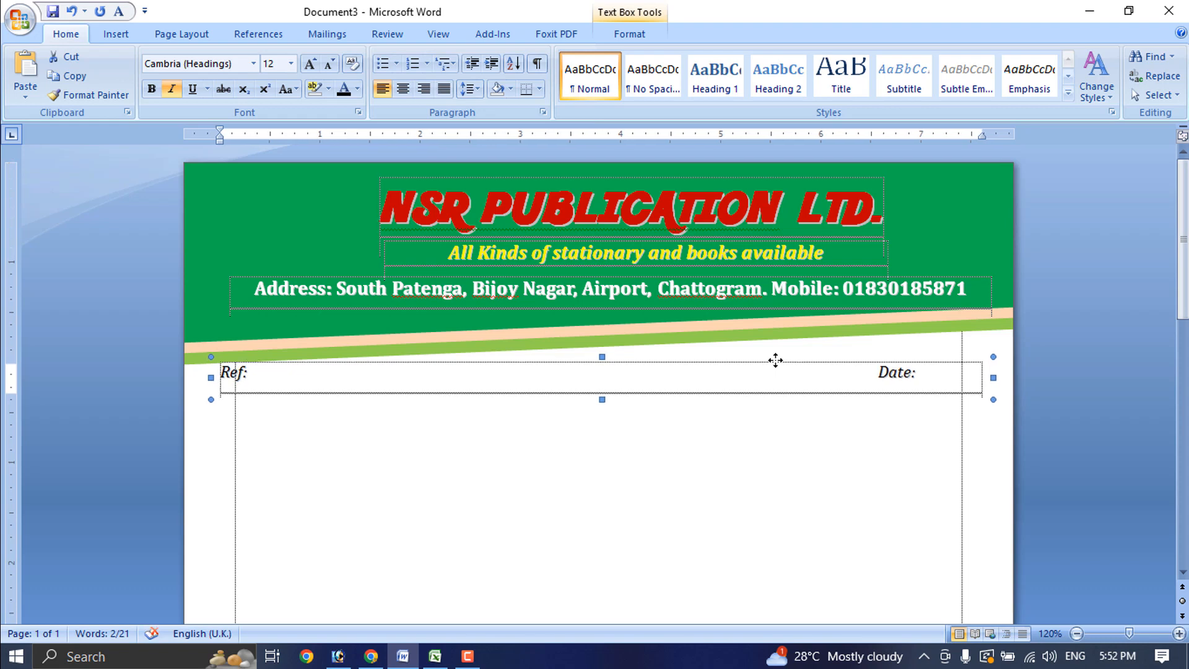
{"action": "left_click", "coordinate": [919, 492]}
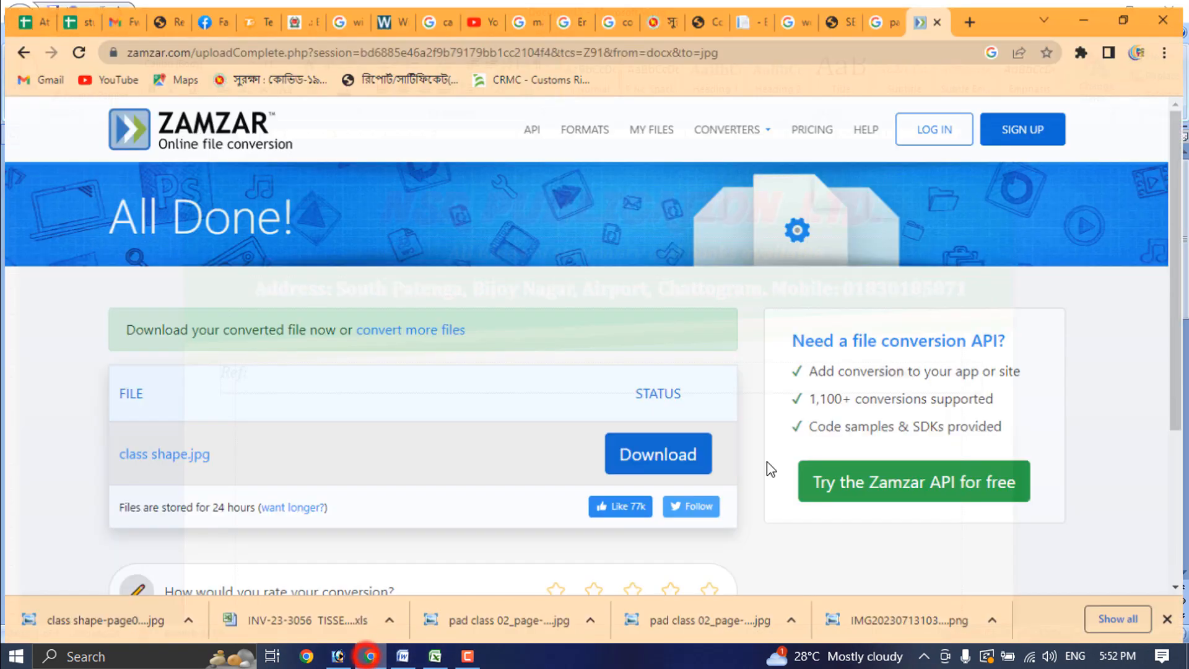
In Chrome, load Google and search for 'nsr logo'
{"action": "left_click", "coordinate": [371, 656]}
{"action": "left_click", "coordinate": [708, 43]}
{"action": "type", "text": "g"}
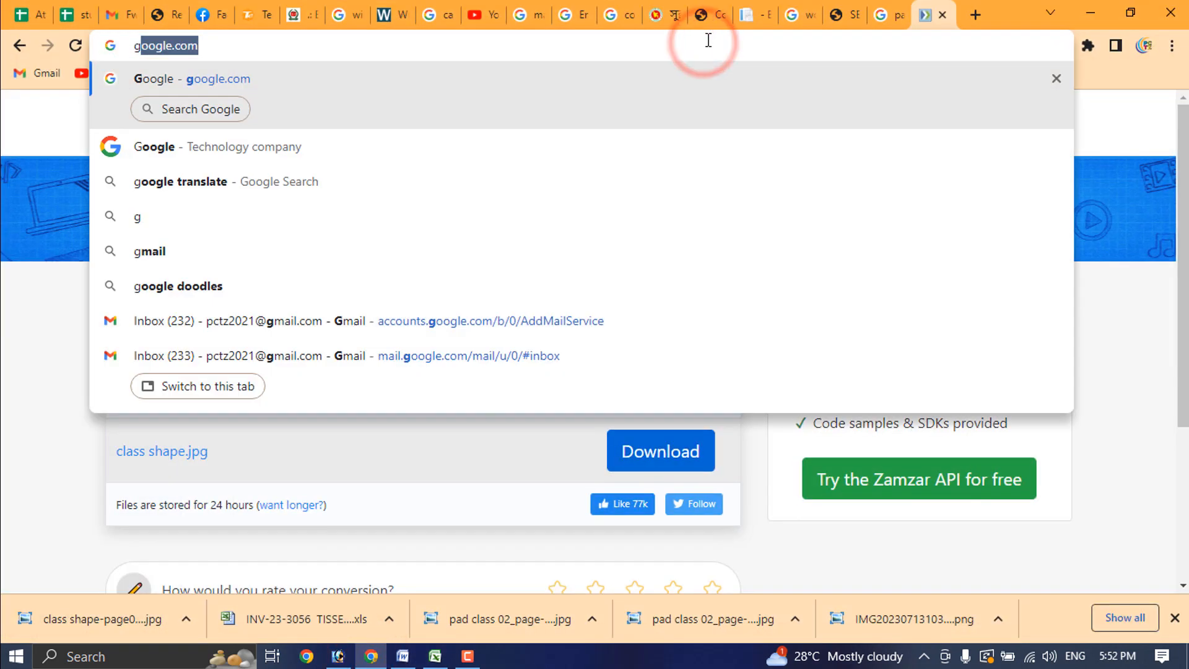
{"action": "key", "text": "Return"}
{"action": "type", "text": "nsr "}
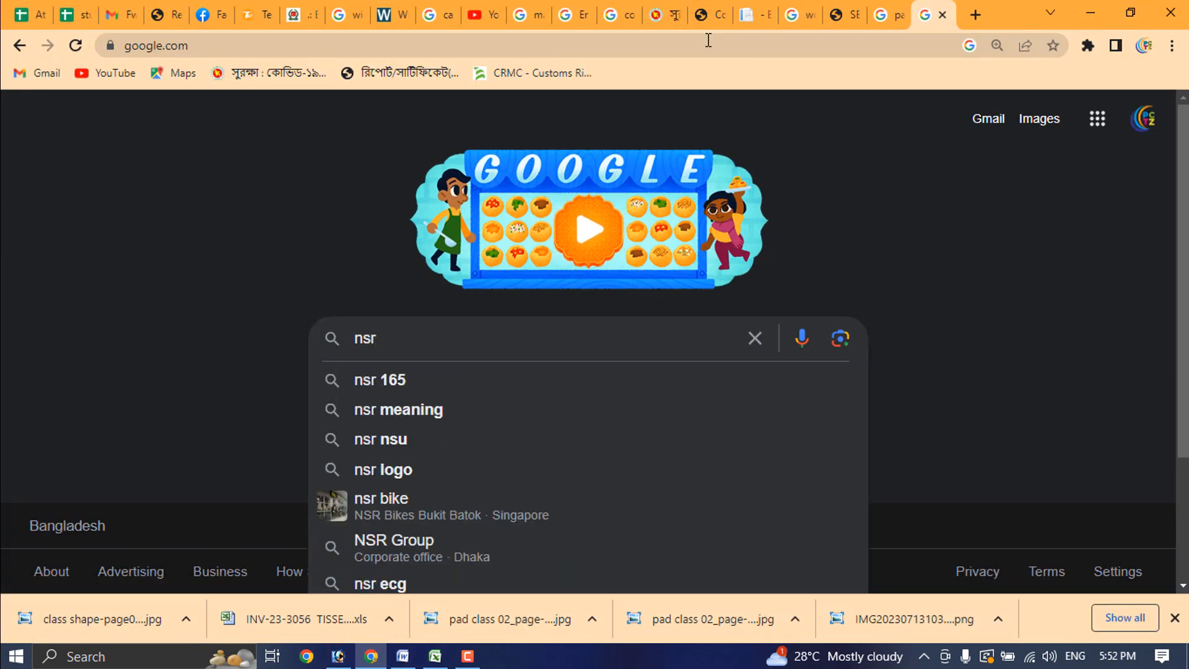
{"action": "type", "text": "logo"}
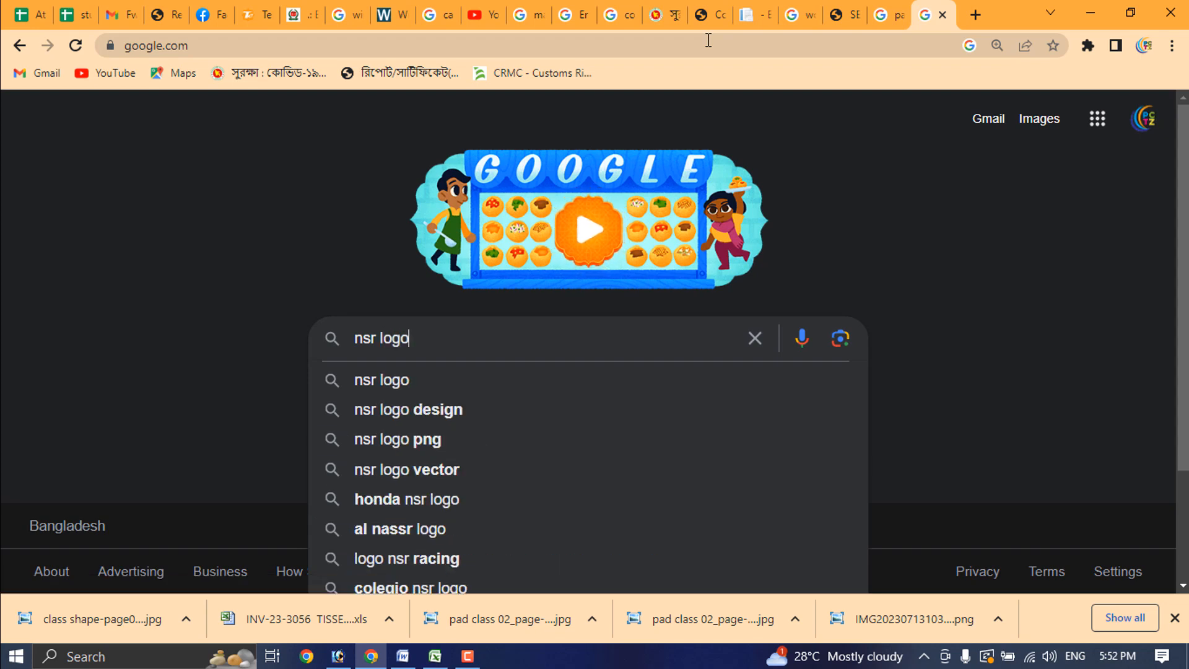
{"action": "key", "text": "Return"}
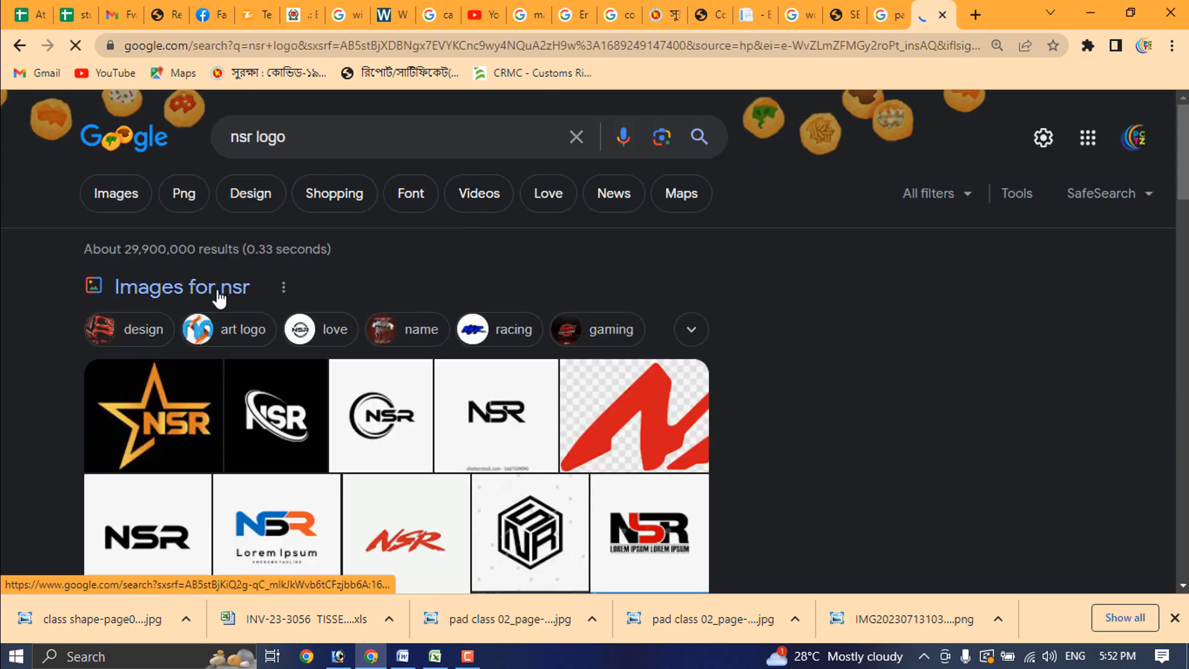
Save the NSR COMPUTER TRAINING globe image as images.png on the Desktop and drag it into Word
{"action": "left_click", "coordinate": [117, 195]}
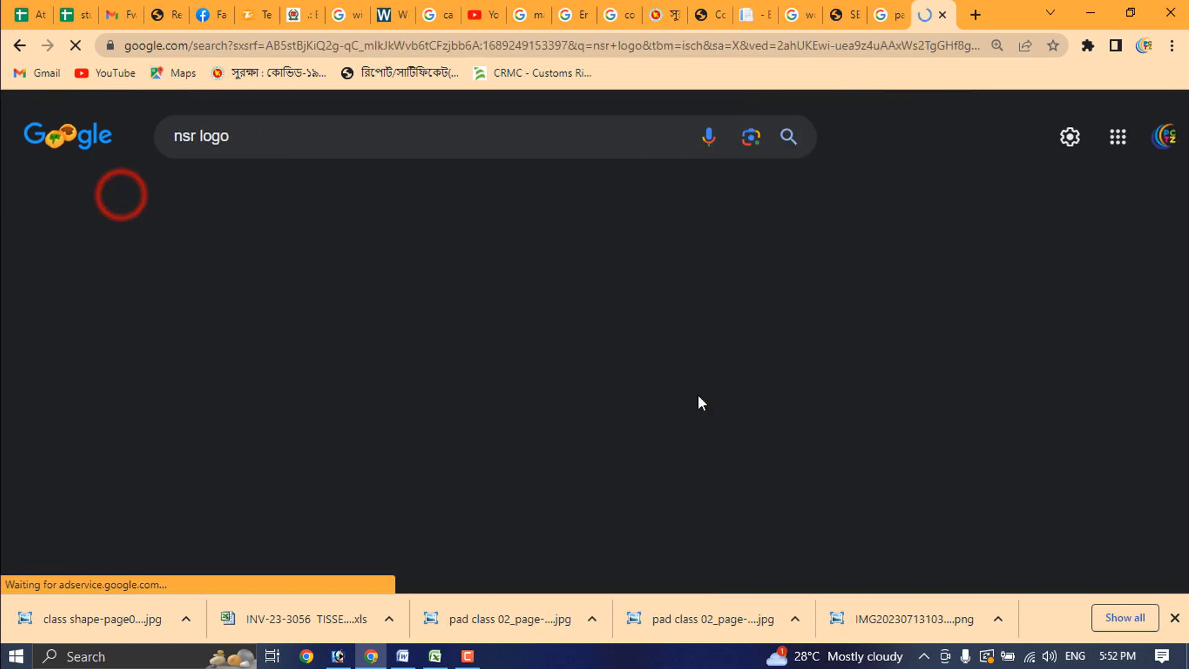
{"action": "scroll", "coordinate": [702, 409], "scroll_direction": "down", "scroll_amount": 15}
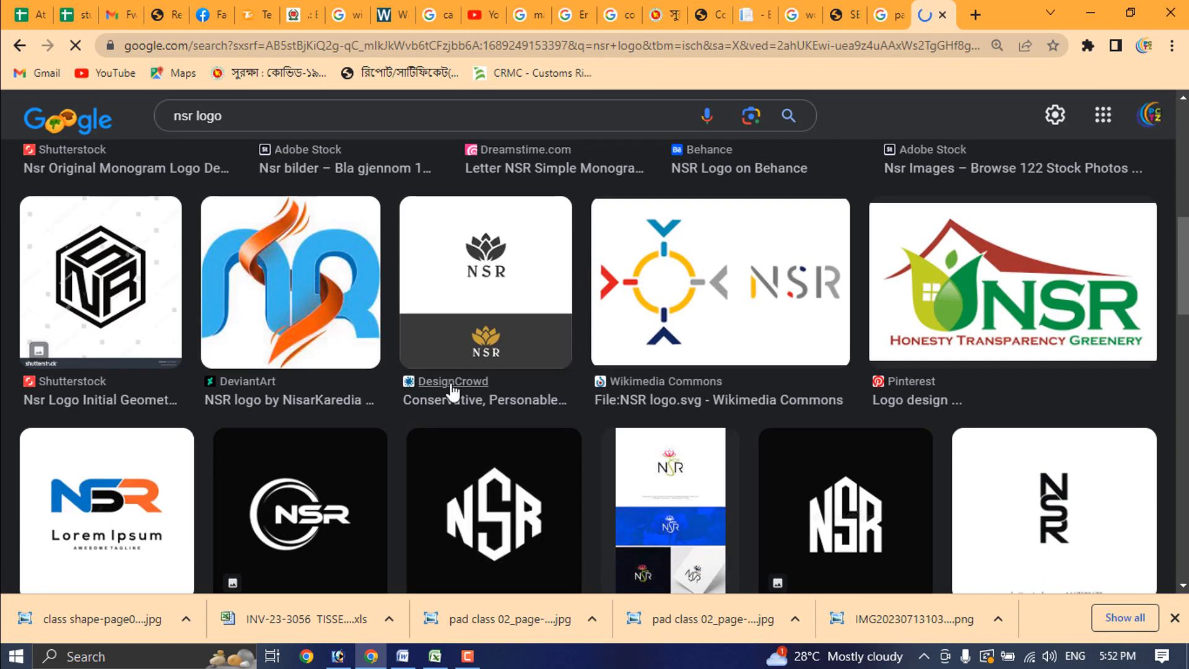
{"action": "scroll", "coordinate": [805, 430], "scroll_direction": "down", "scroll_amount": 5}
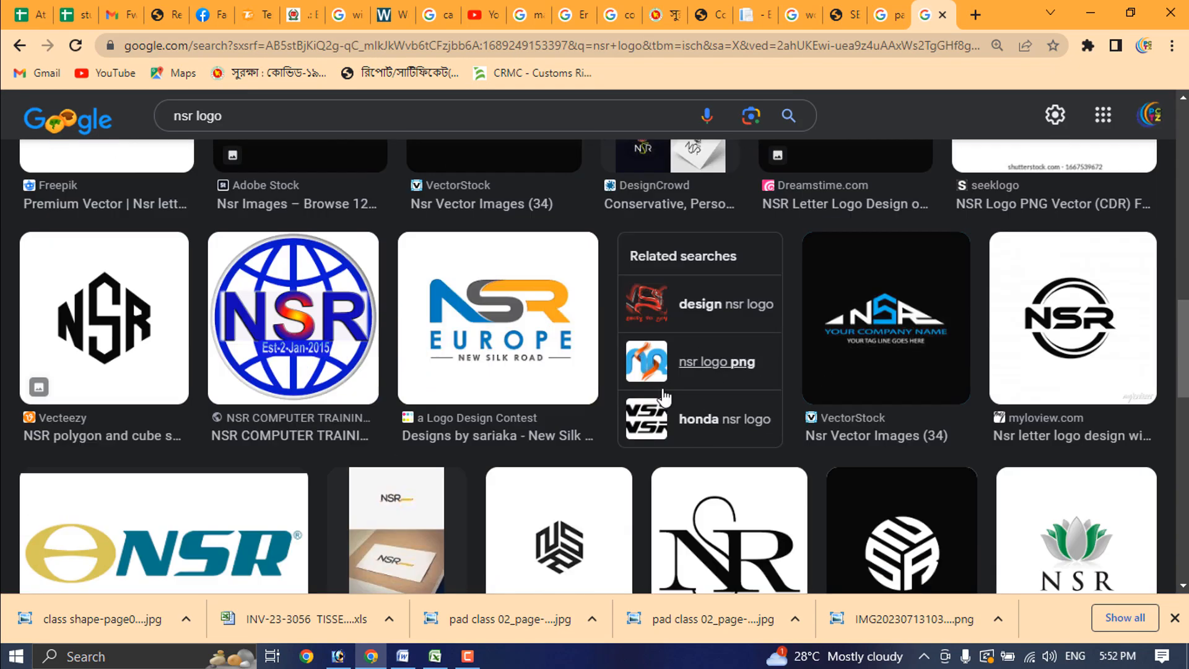
{"action": "scroll", "coordinate": [681, 371], "scroll_direction": "up", "scroll_amount": 9}
{"action": "scroll", "coordinate": [774, 371], "scroll_direction": "down", "scroll_amount": 4}
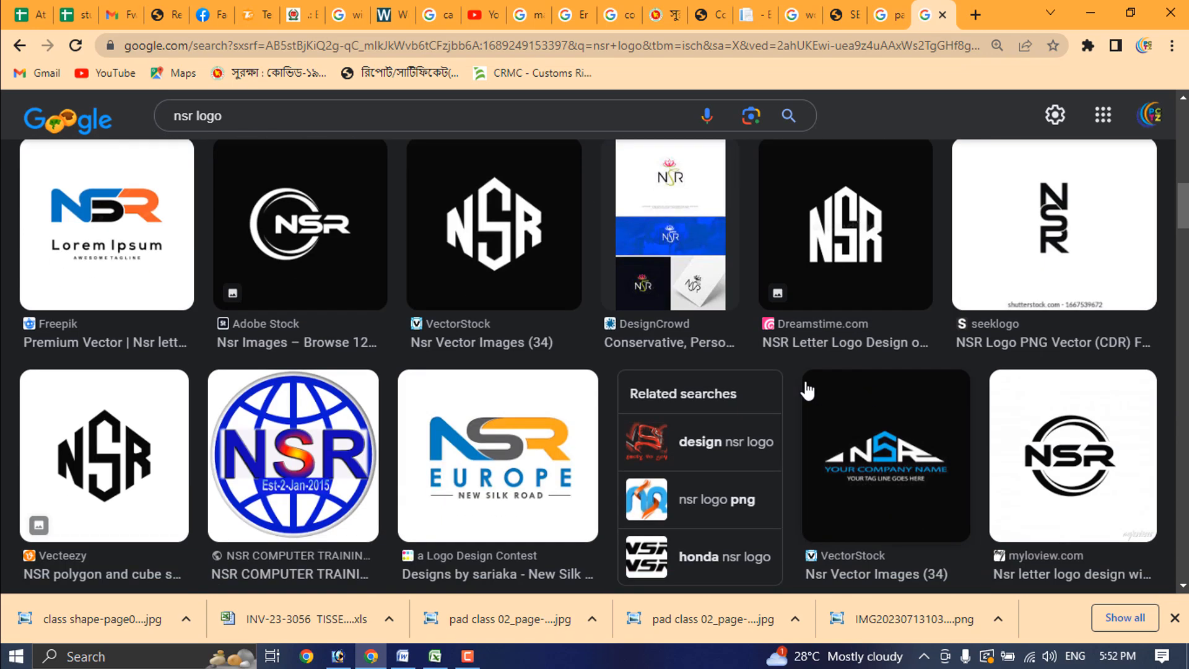
{"action": "left_click", "coordinate": [338, 480]}
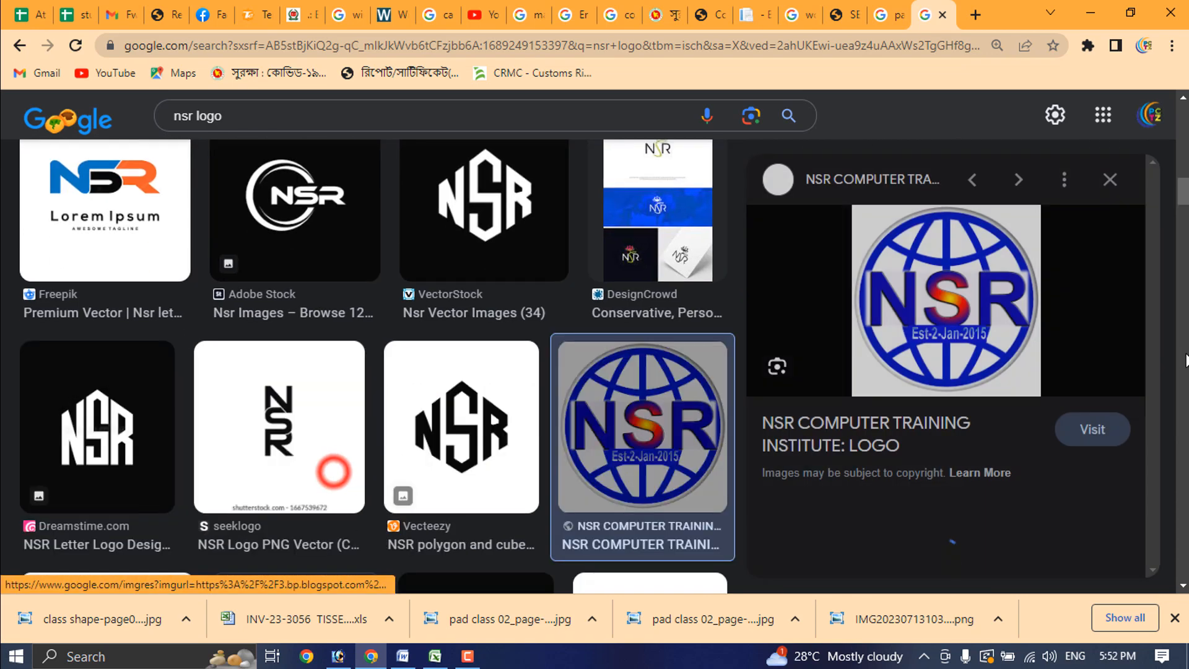
{"action": "right_click", "coordinate": [953, 290]}
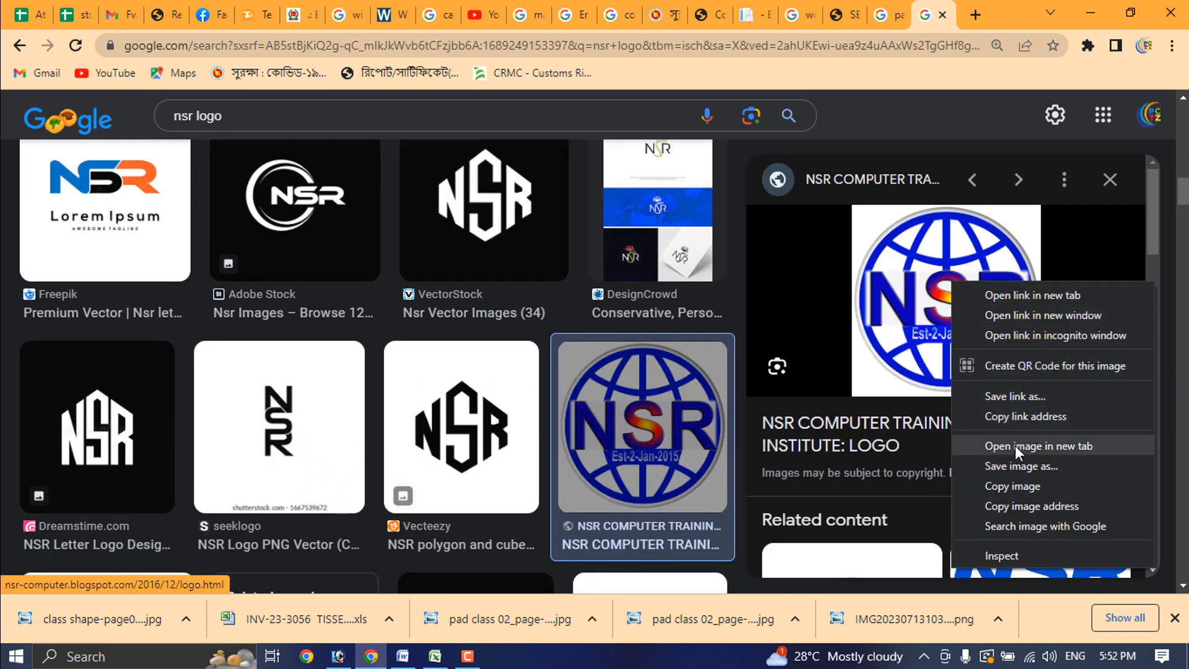
{"action": "left_click", "coordinate": [1020, 467]}
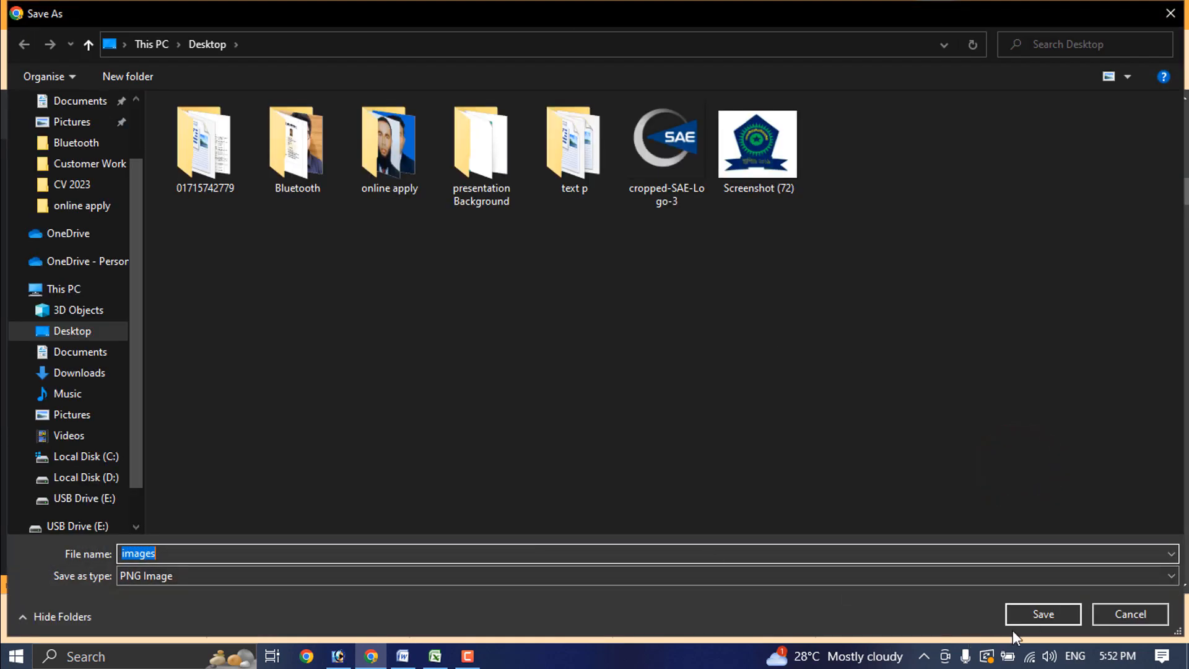
{"action": "left_click", "coordinate": [1038, 612]}
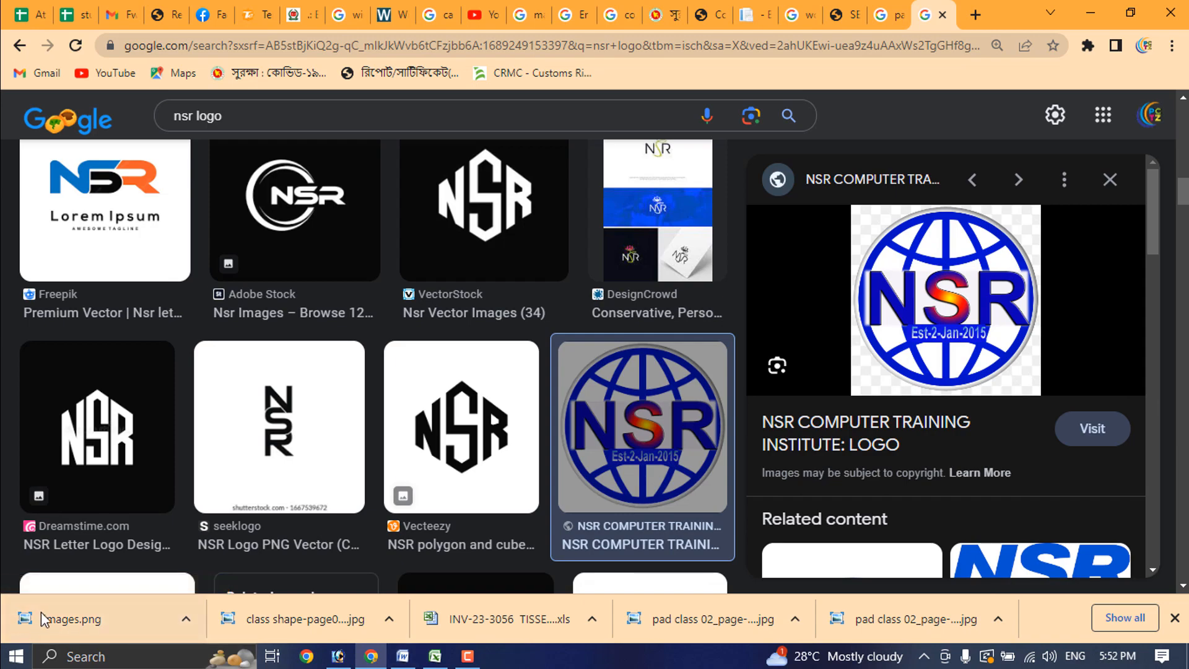
{"action": "left_click_drag", "start_coordinate": [43, 618], "coordinate": [374, 437]}
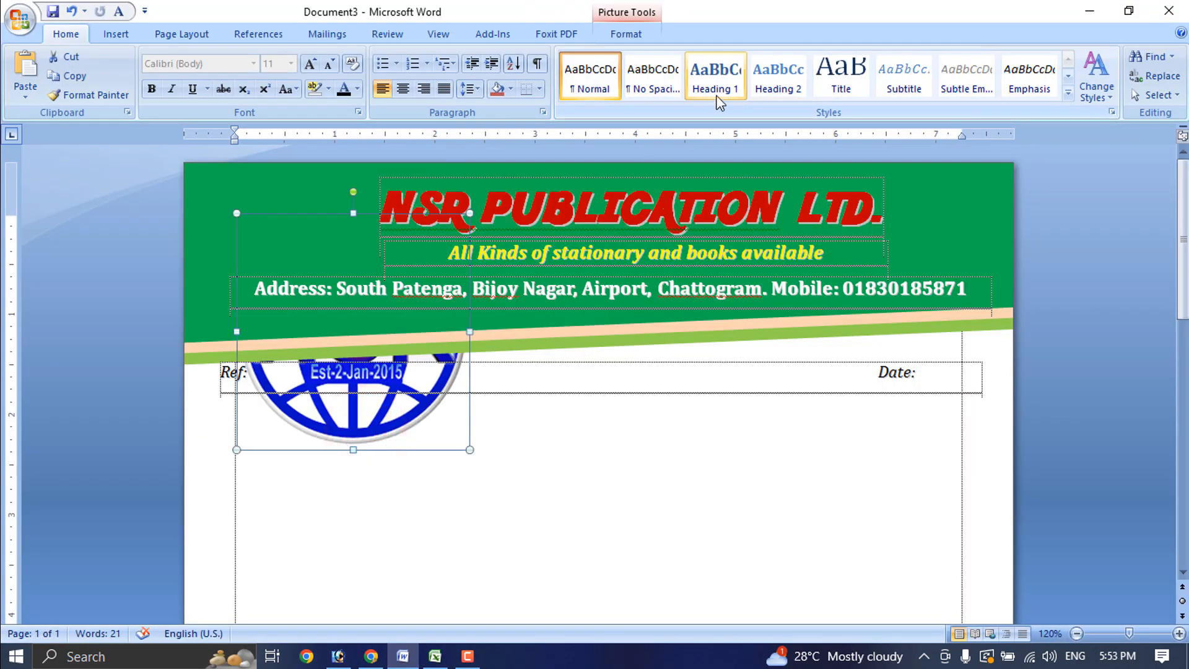
Set the logo's wrapping to In Front of Text and shrink it under an inch
{"action": "left_click", "coordinate": [604, 38]}
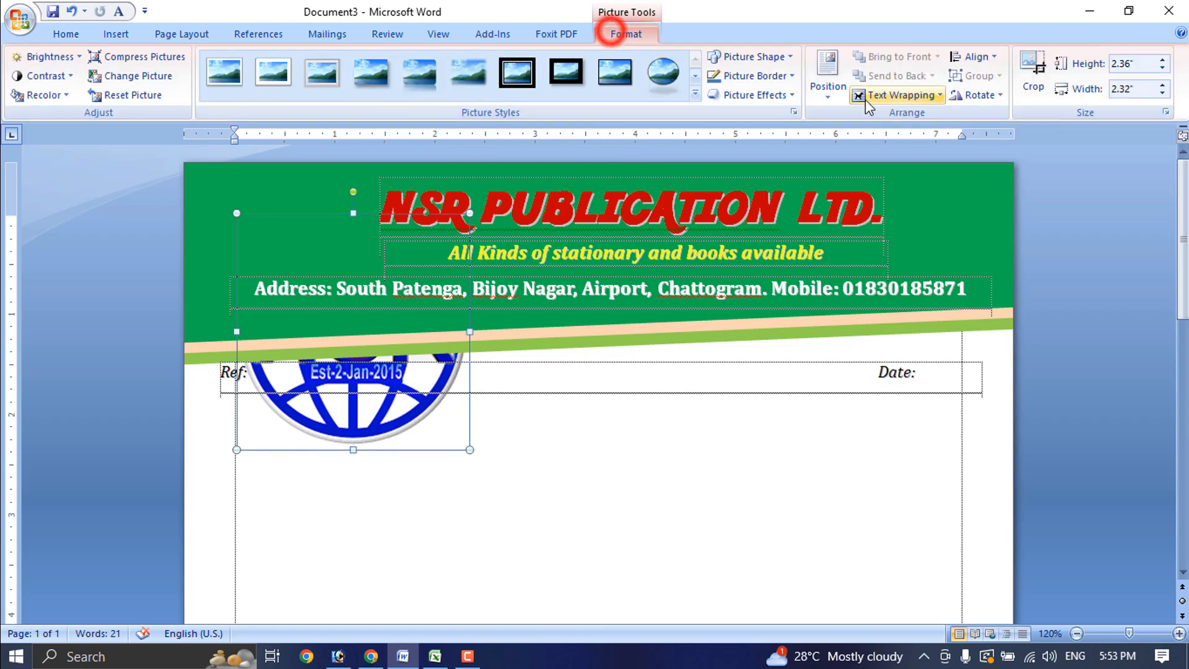
{"action": "left_click", "coordinate": [899, 94]}
{"action": "left_click", "coordinate": [899, 196]}
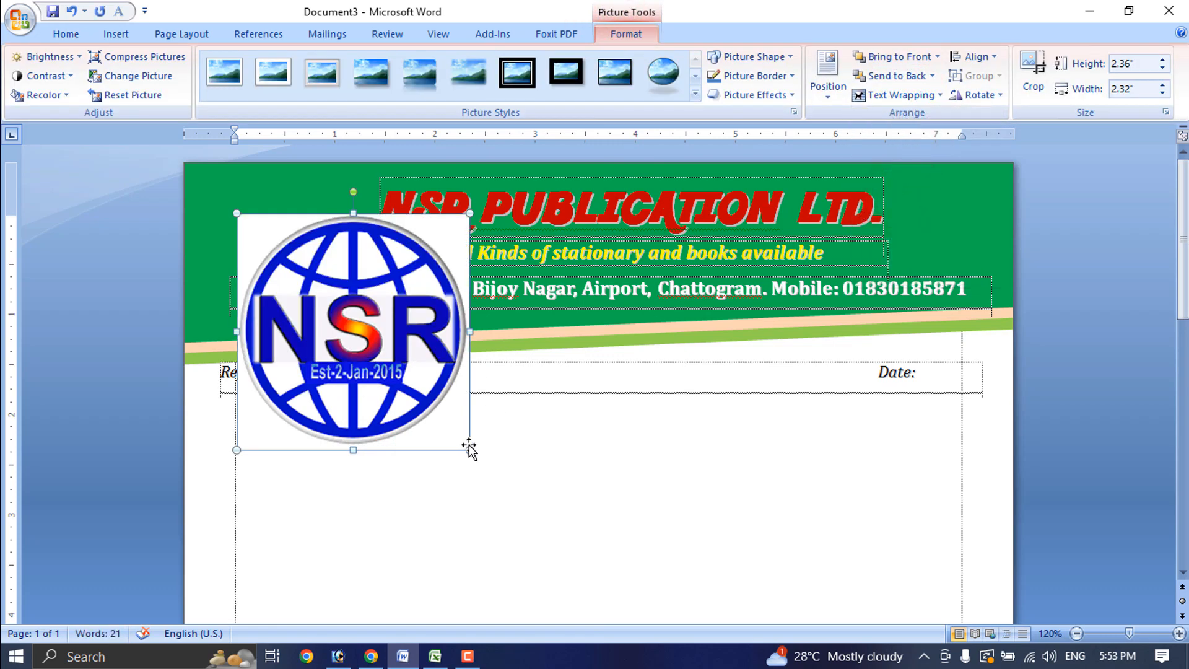
{"action": "left_click_drag", "start_coordinate": [470, 454], "coordinate": [320, 297]}
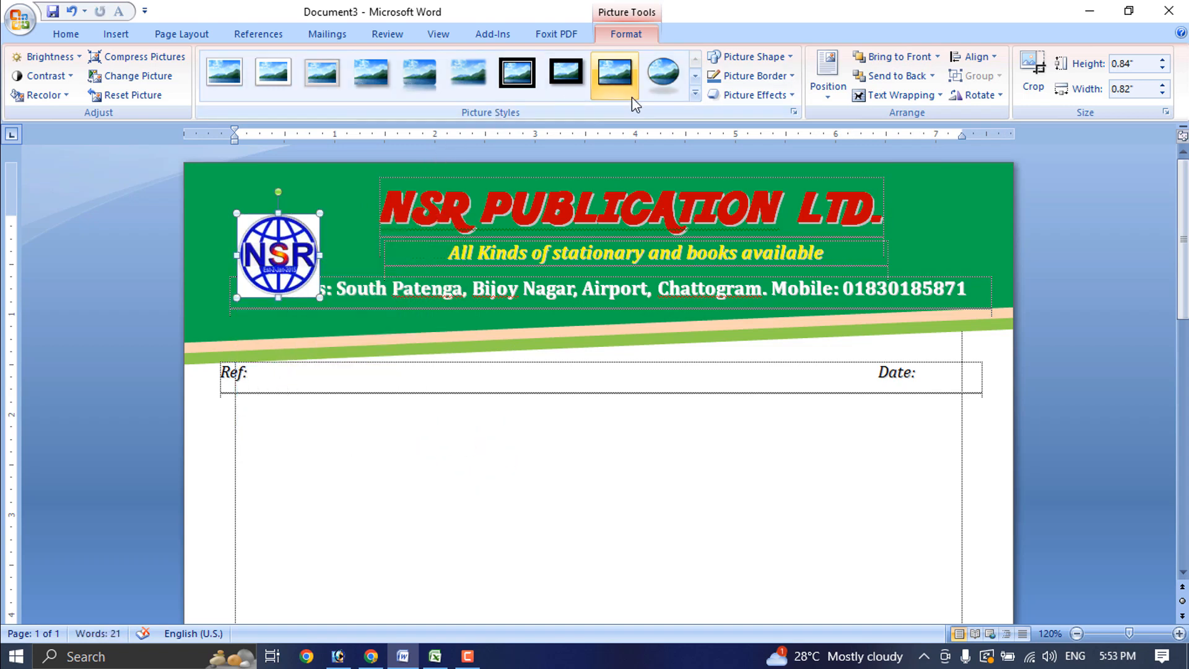
Give the logo the oval picture style with no outline, enlarging it slightly at the banner's left
{"action": "left_click", "coordinate": [695, 93]}
{"action": "left_click", "coordinate": [664, 74]}
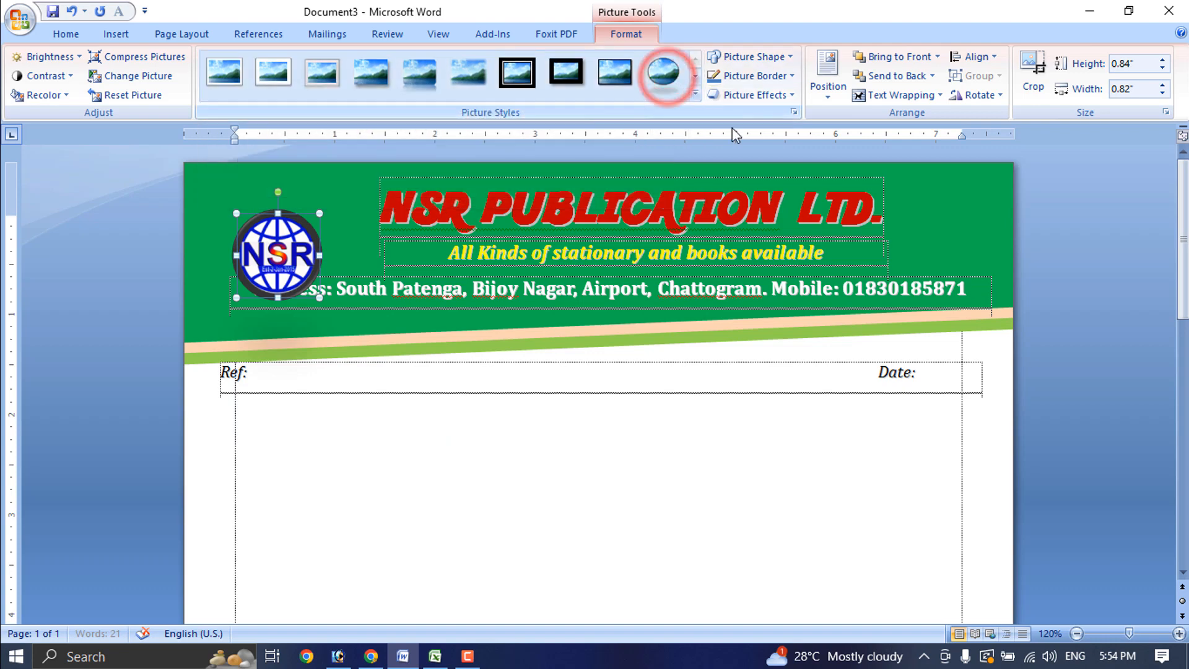
{"action": "left_click", "coordinate": [790, 76]}
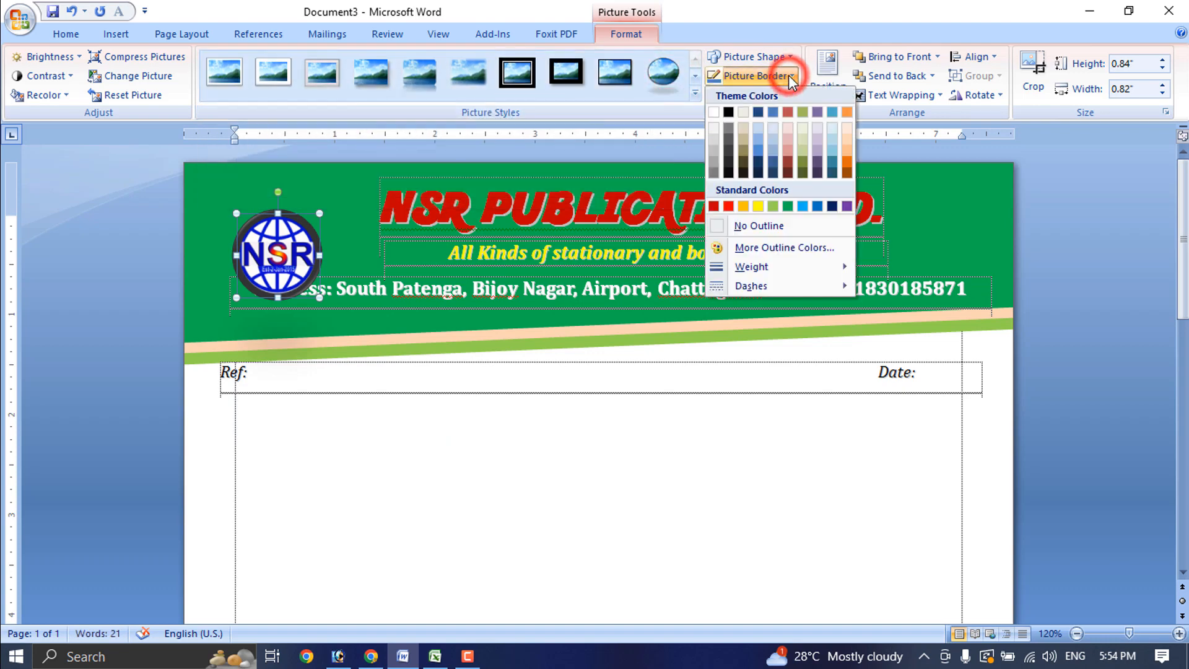
{"action": "left_click", "coordinate": [753, 227]}
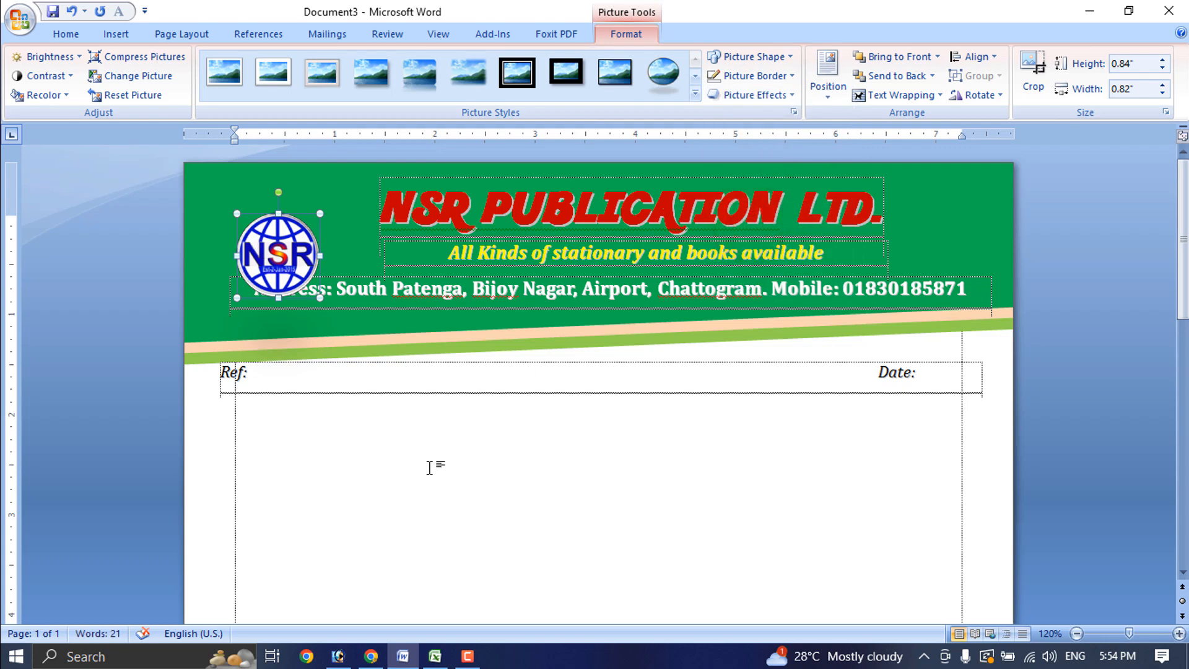
{"action": "left_click", "coordinate": [483, 466]}
{"action": "left_click", "coordinate": [302, 246]}
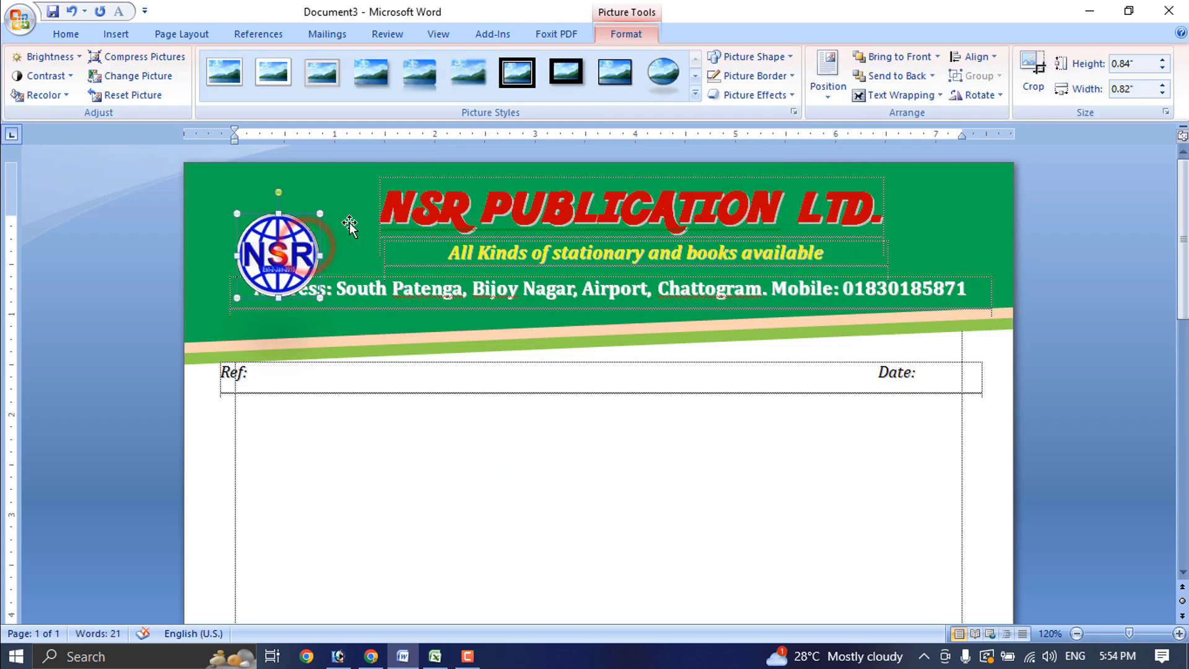
{"action": "left_click_drag", "start_coordinate": [320, 213], "coordinate": [333, 189]}
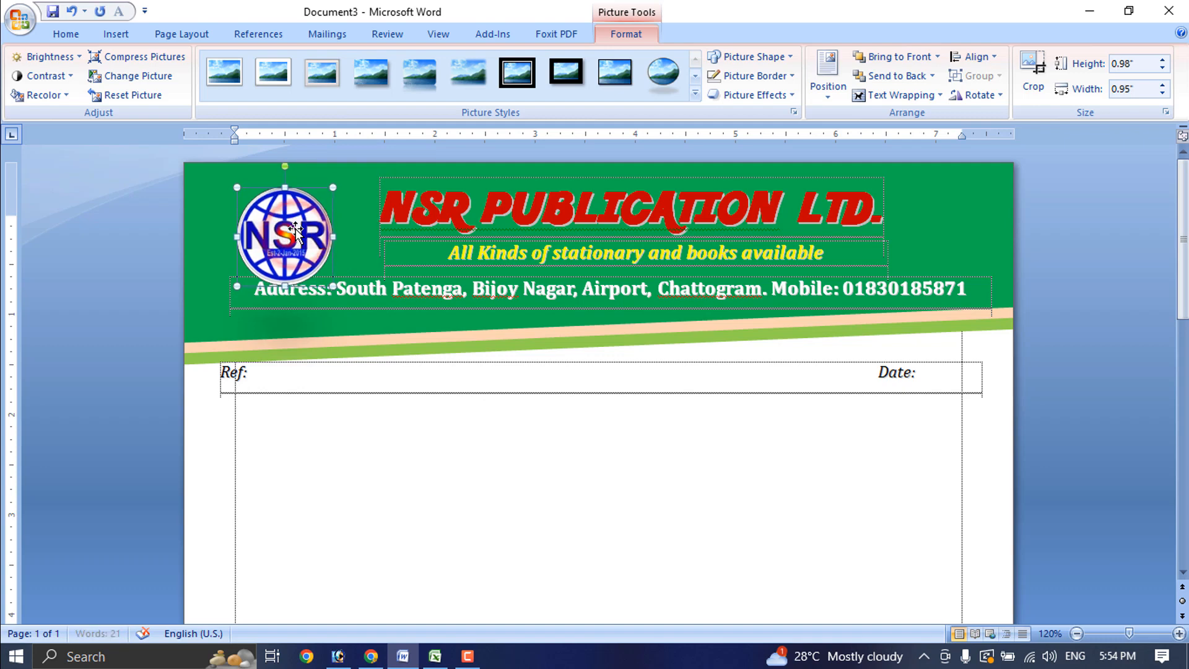
{"action": "left_click", "coordinate": [535, 526]}
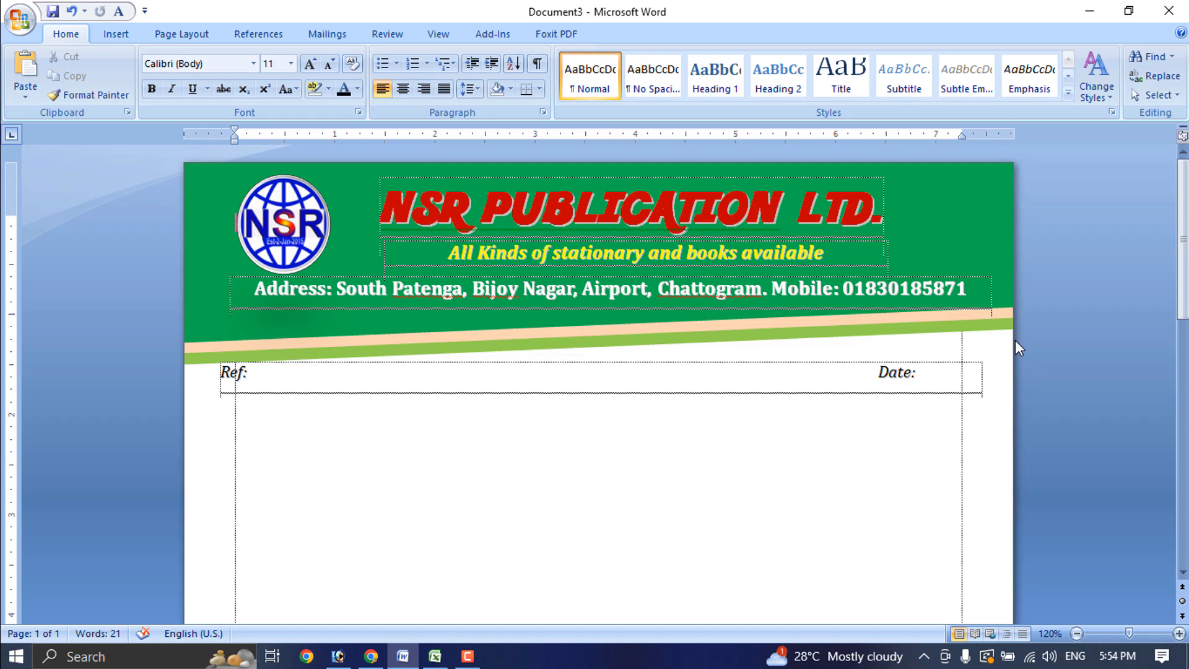
Draw a wide rectangle along the bottom of the page
{"action": "scroll", "coordinate": [496, 503], "scroll_direction": "down", "scroll_amount": 10}
{"action": "scroll", "coordinate": [458, 371], "scroll_direction": "up", "scroll_amount": 5}
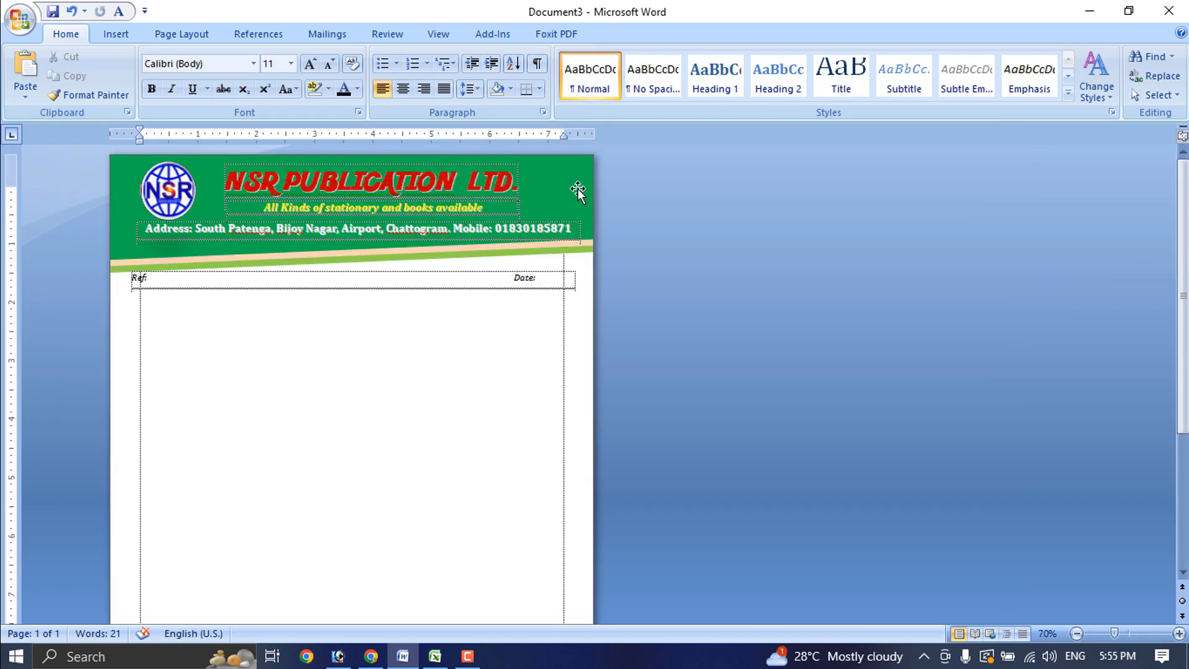
{"action": "scroll", "coordinate": [409, 433], "scroll_direction": "down", "scroll_amount": 2, "text": "ctrl"}
{"action": "scroll", "coordinate": [230, 445], "scroll_direction": "down", "scroll_amount": 1}
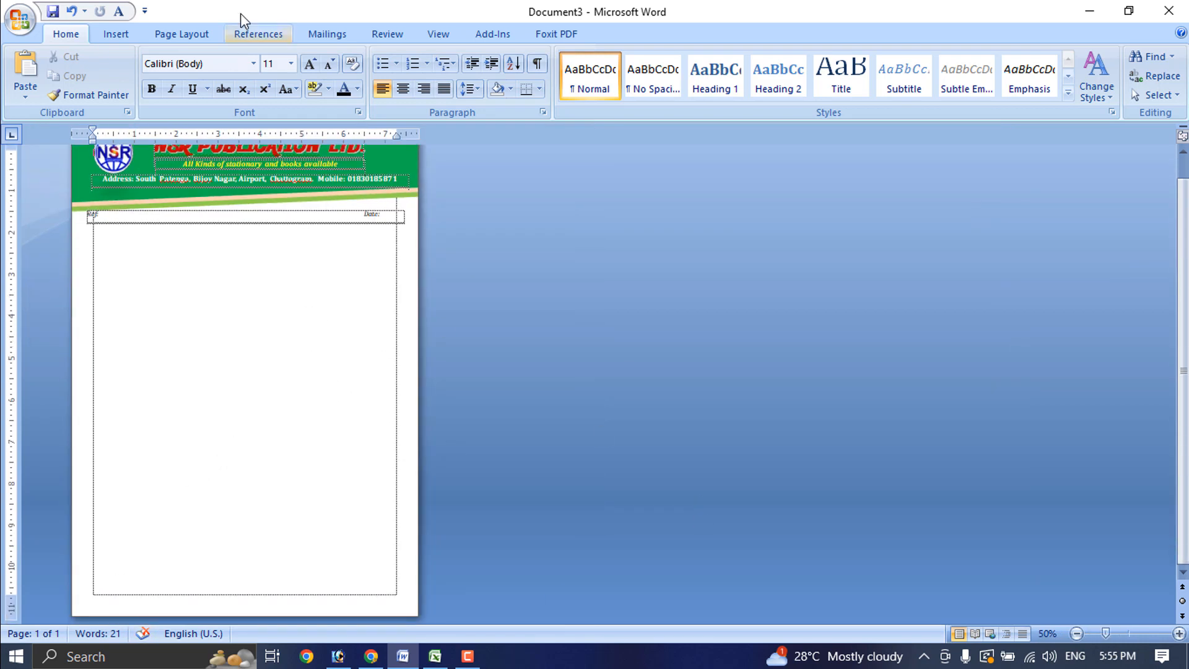
{"action": "left_click", "coordinate": [125, 31]}
{"action": "left_click", "coordinate": [260, 77]}
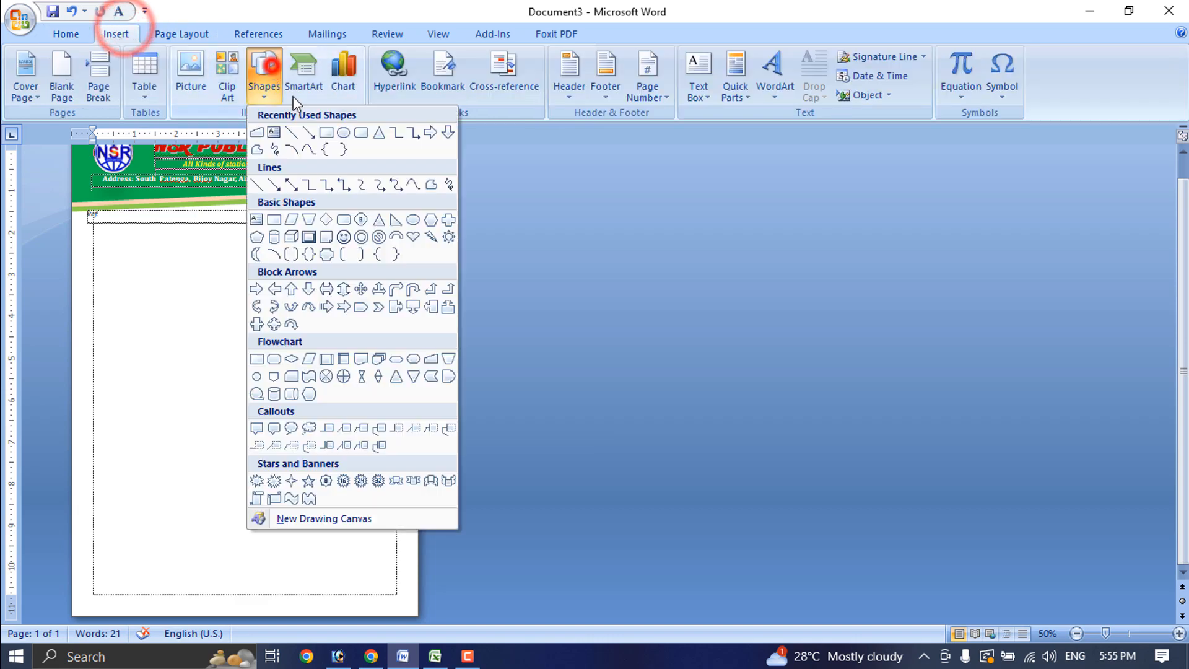
{"action": "left_click", "coordinate": [330, 131]}
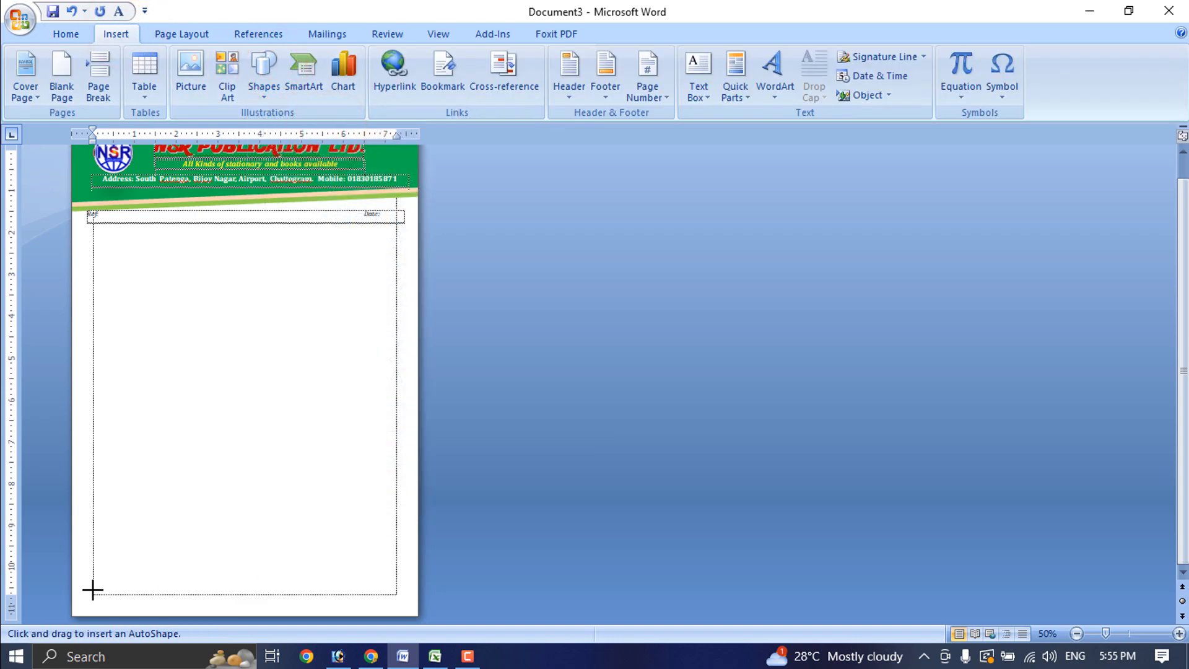
{"action": "left_click_drag", "start_coordinate": [79, 590], "coordinate": [418, 614]}
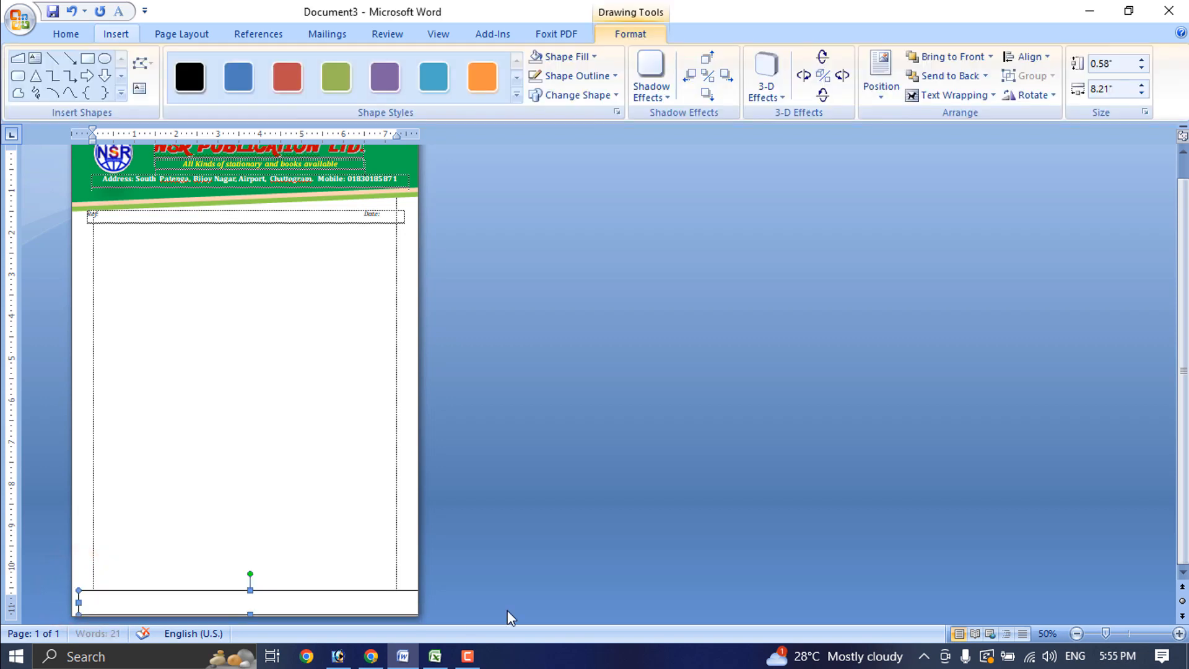
Fill the rectangle green with no outline and stretch it to the page's left edge
{"action": "left_click", "coordinate": [564, 56]}
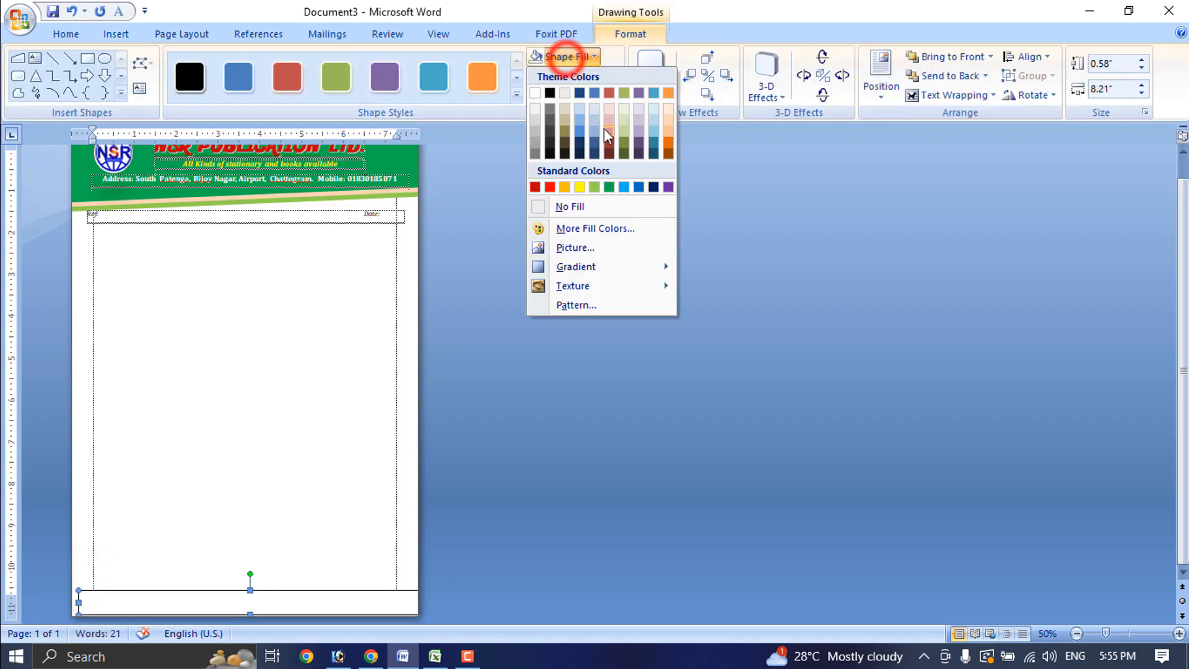
{"action": "left_click", "coordinate": [610, 187]}
{"action": "left_click", "coordinate": [589, 75]}
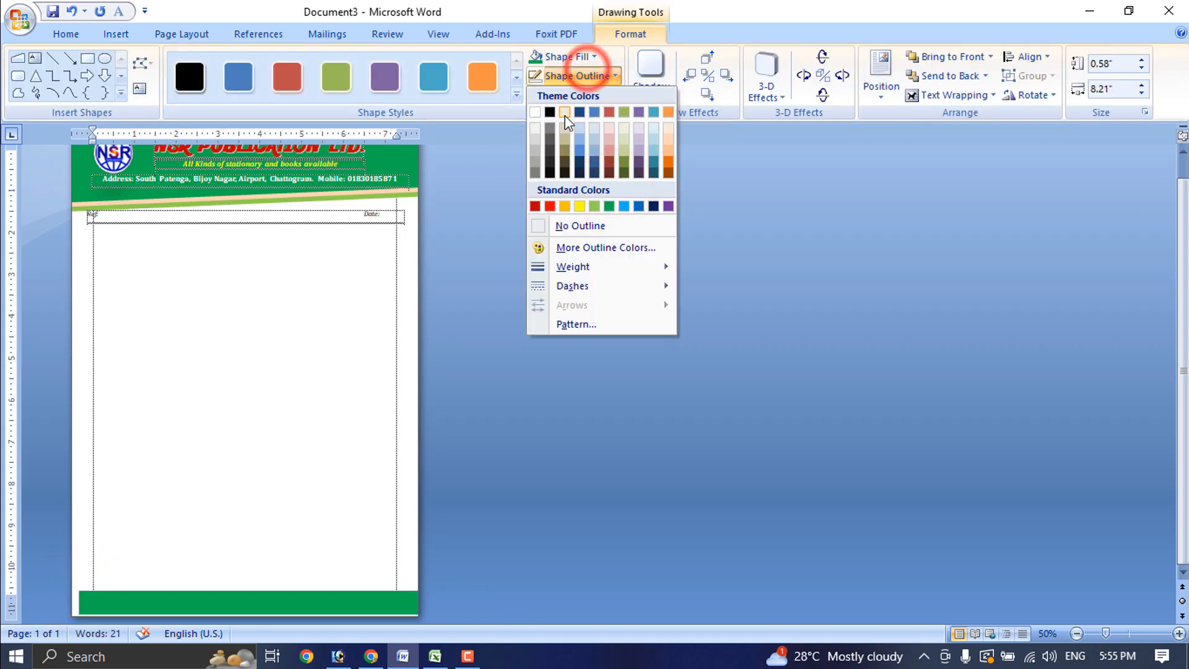
{"action": "left_click", "coordinate": [579, 226]}
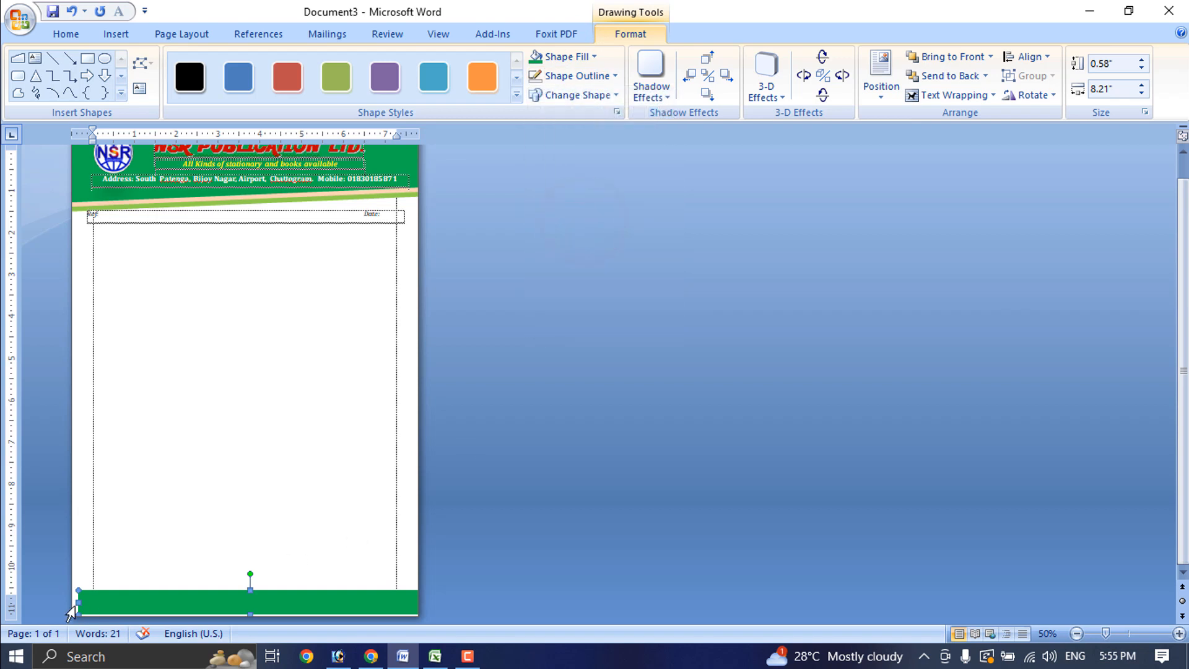
{"action": "left_click_drag", "start_coordinate": [79, 602], "coordinate": [72, 602]}
{"action": "left_click", "coordinate": [376, 517]}
{"action": "scroll", "coordinate": [381, 591], "scroll_direction": "up", "scroll_amount": 4}
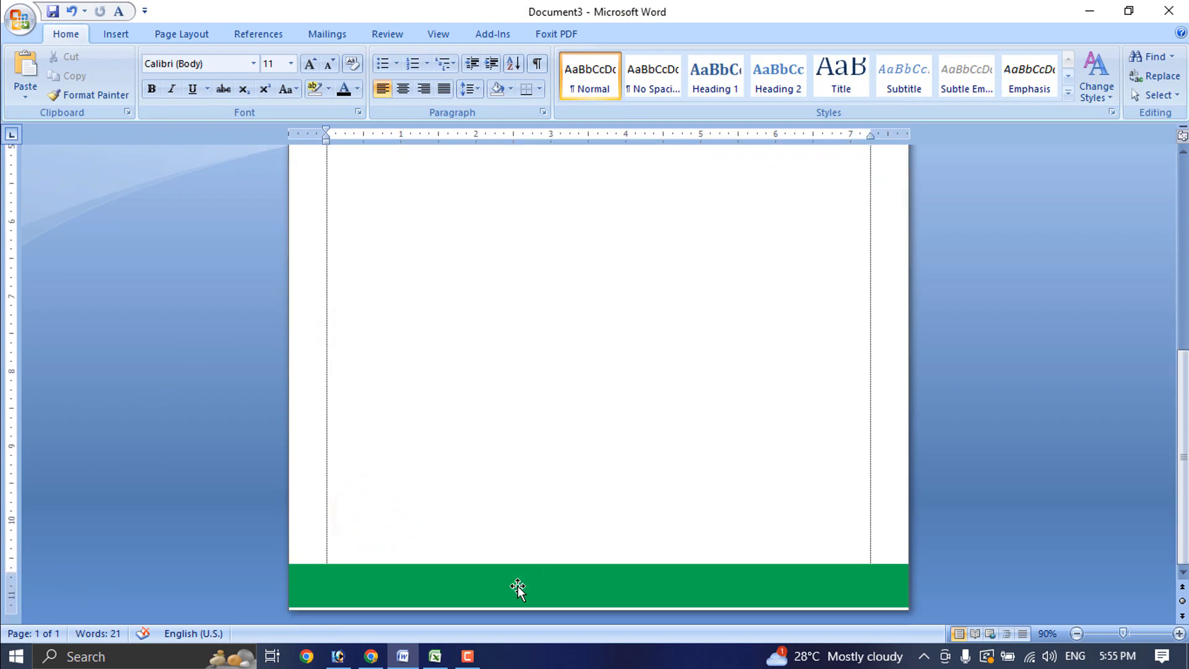
Draw a text box with no outline across the green footer bar
{"action": "right_click", "coordinate": [481, 579]}
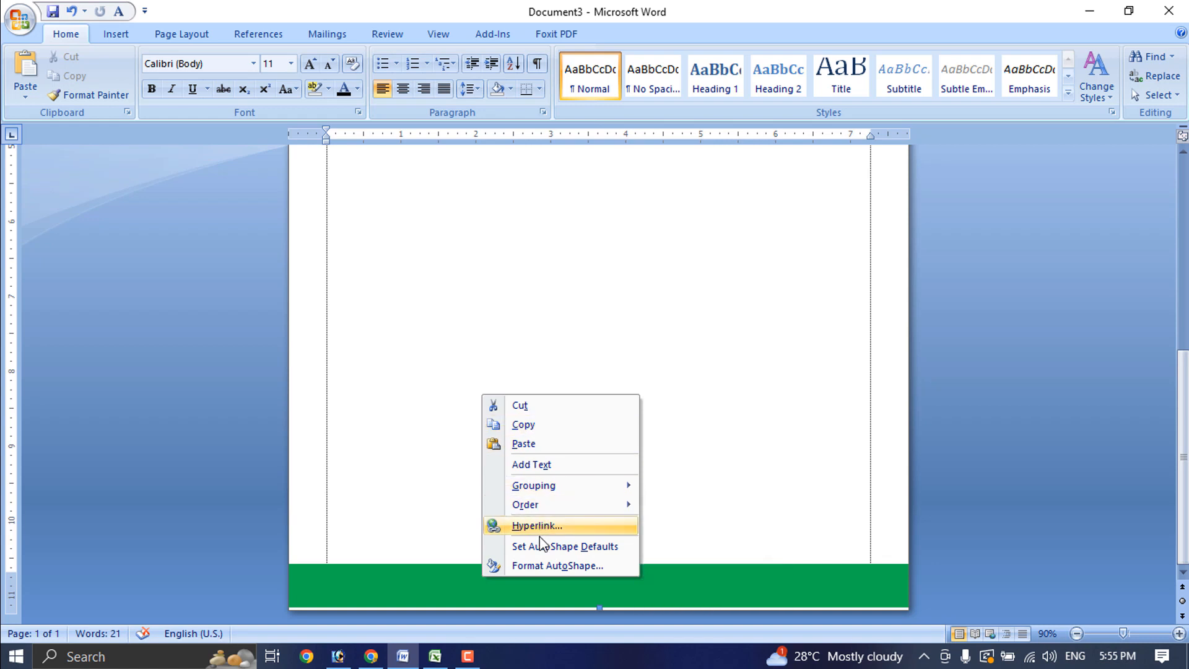
{"action": "left_click", "coordinate": [707, 584]}
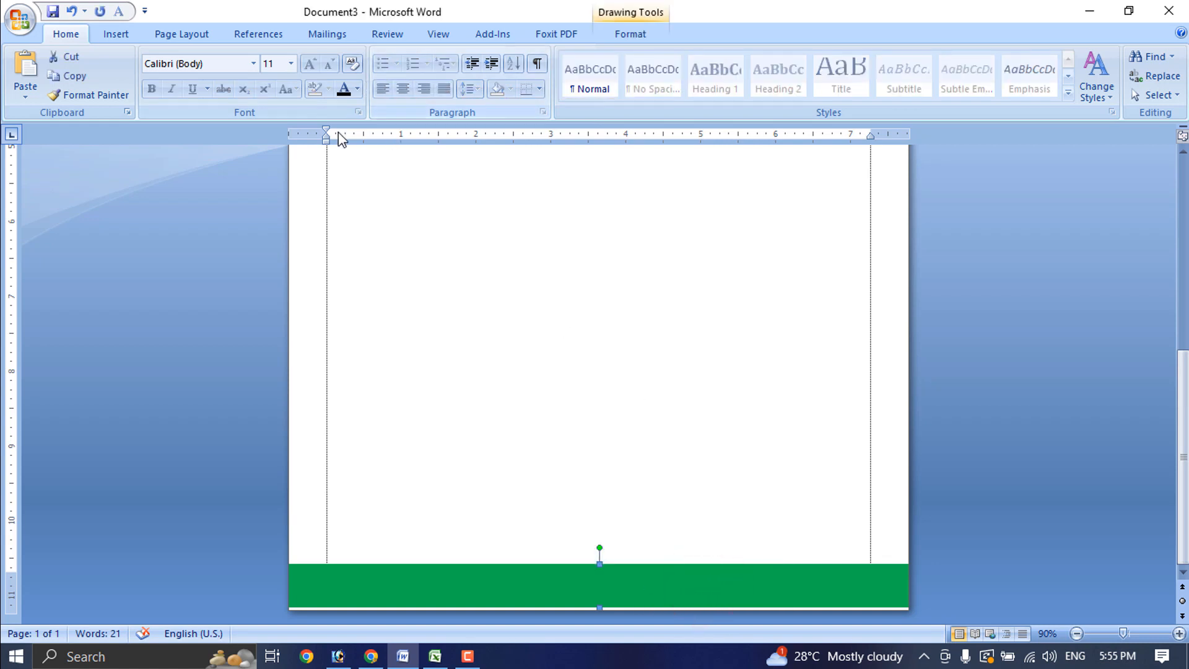
{"action": "left_click", "coordinate": [115, 34]}
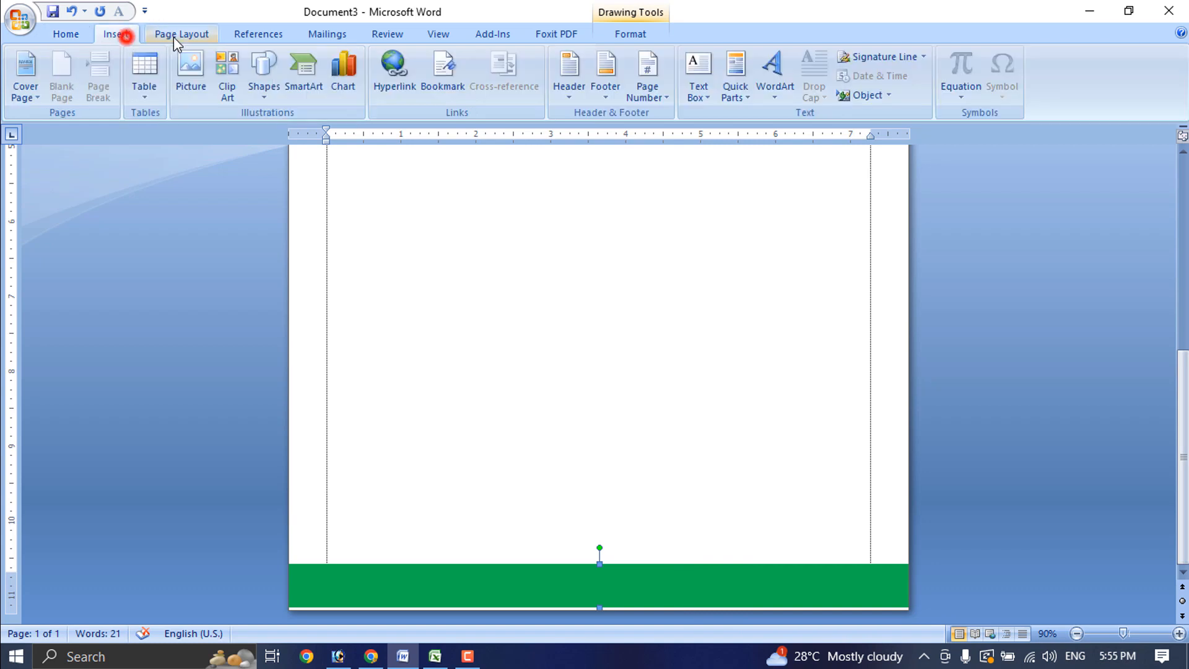
{"action": "left_click", "coordinate": [706, 87]}
{"action": "left_click", "coordinate": [752, 440]}
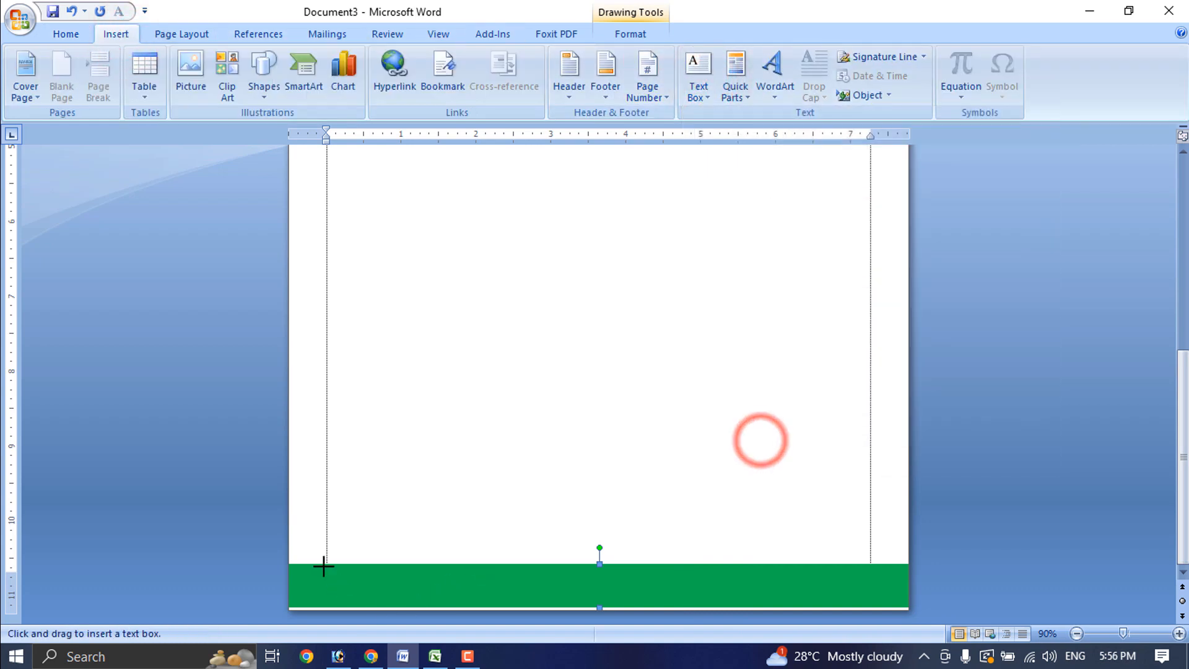
{"action": "left_click_drag", "start_coordinate": [305, 568], "coordinate": [868, 606]}
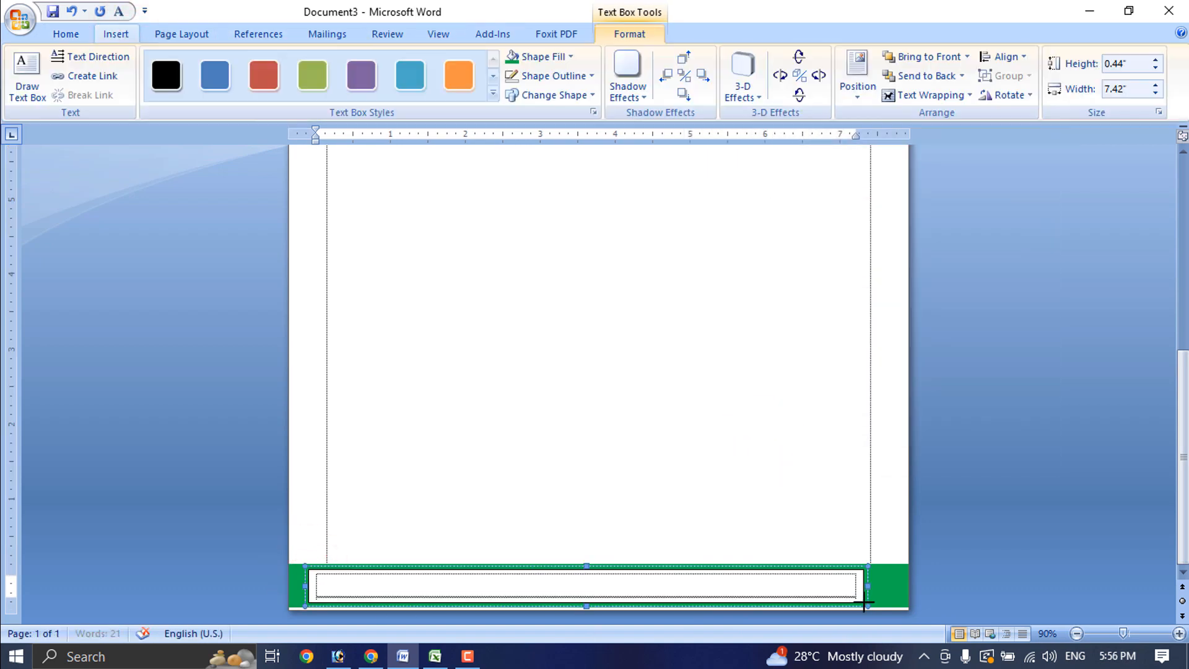
{"action": "left_click", "coordinate": [588, 76]}
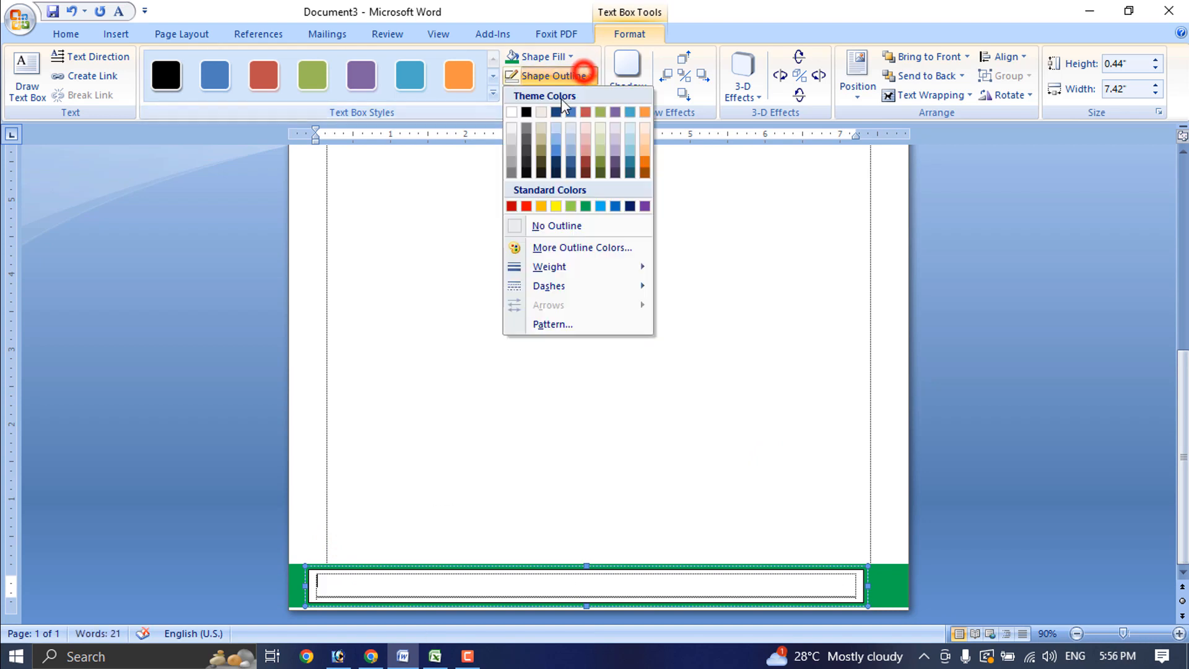
{"action": "left_click", "coordinate": [549, 225]}
Type the contact line with Gmail address, Web and FB links, and set the box to No Fill
{"action": "scroll", "coordinate": [411, 578], "scroll_direction": "up", "scroll_amount": 4}
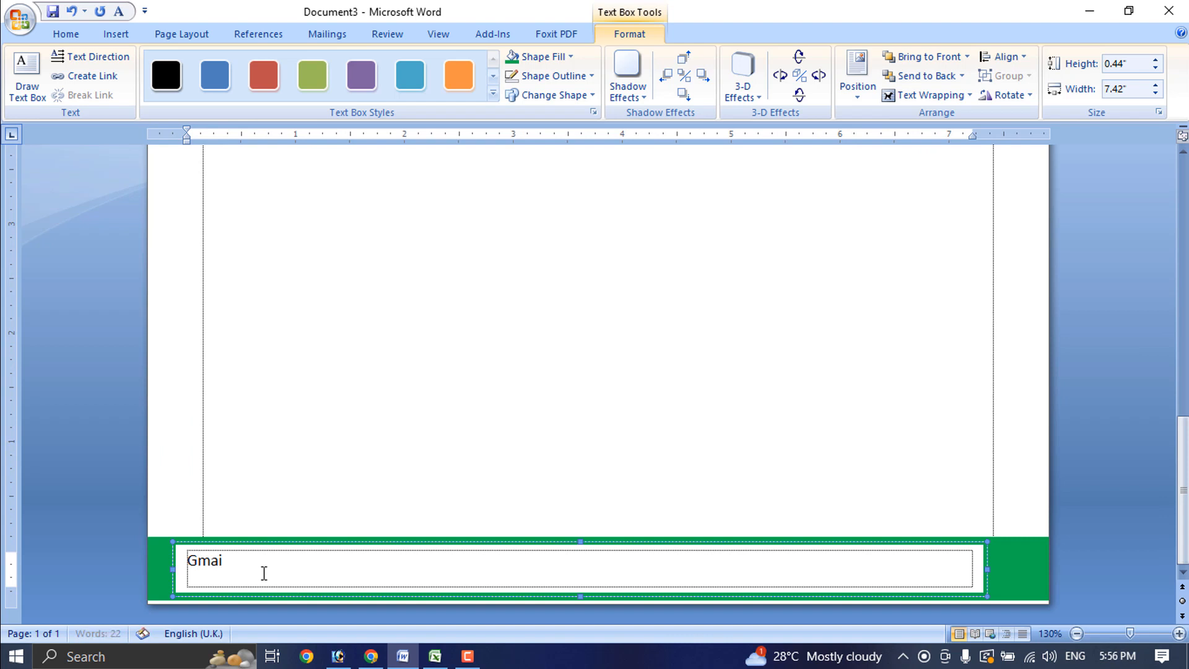
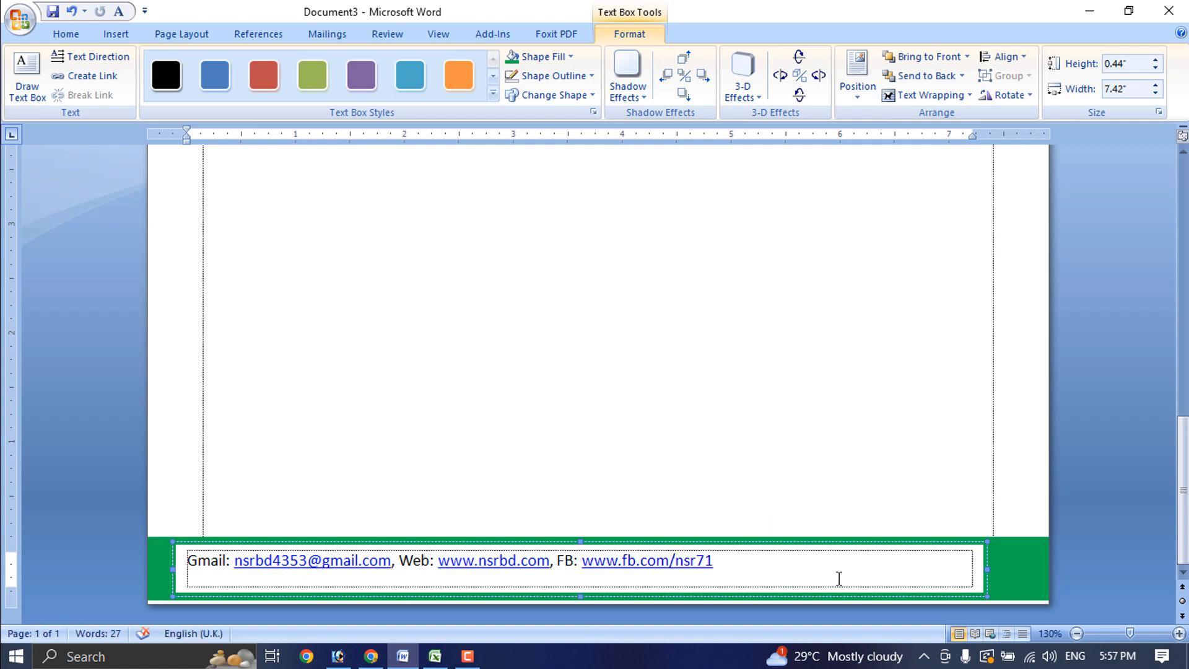
{"action": "left_click", "coordinate": [796, 574]}
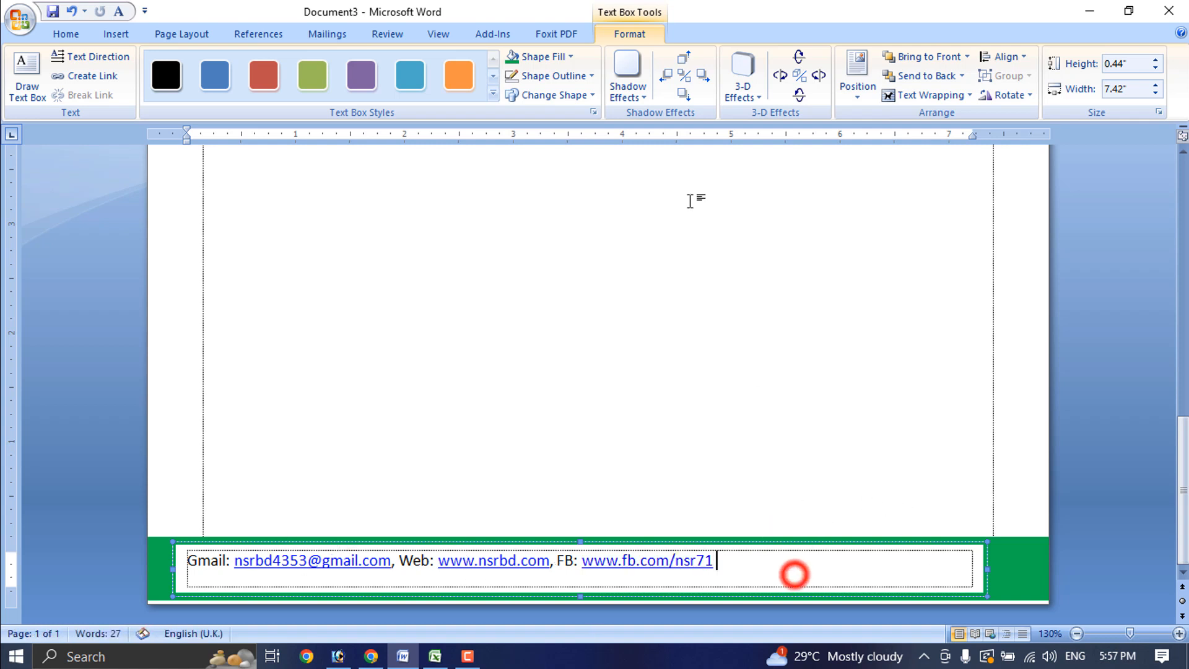
{"action": "left_click", "coordinate": [567, 57]}
{"action": "left_click", "coordinate": [547, 207]}
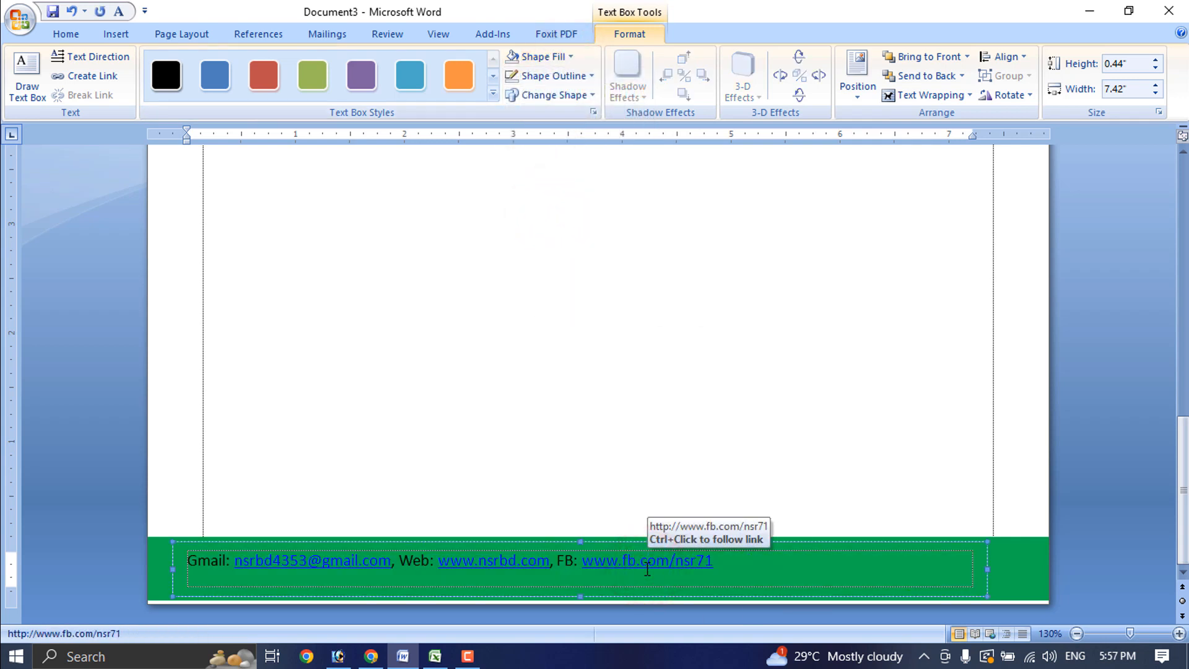
Make the footer contact text white at 14 pt
{"action": "left_click", "coordinate": [45, 32]}
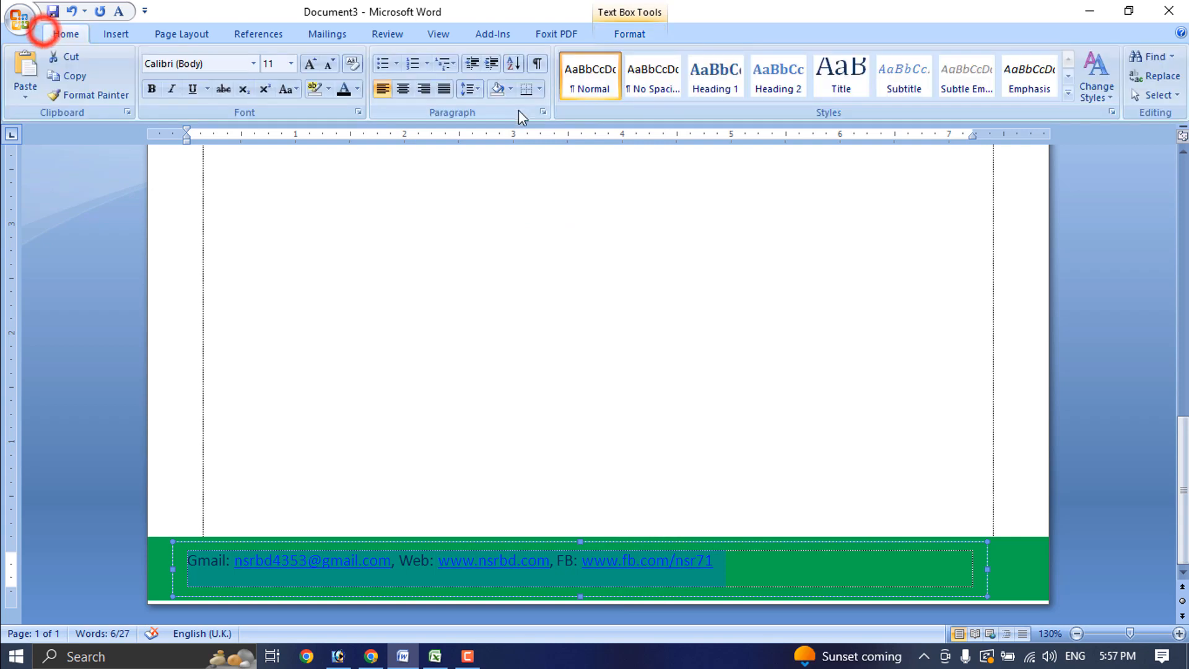
{"action": "left_click", "coordinate": [287, 89]}
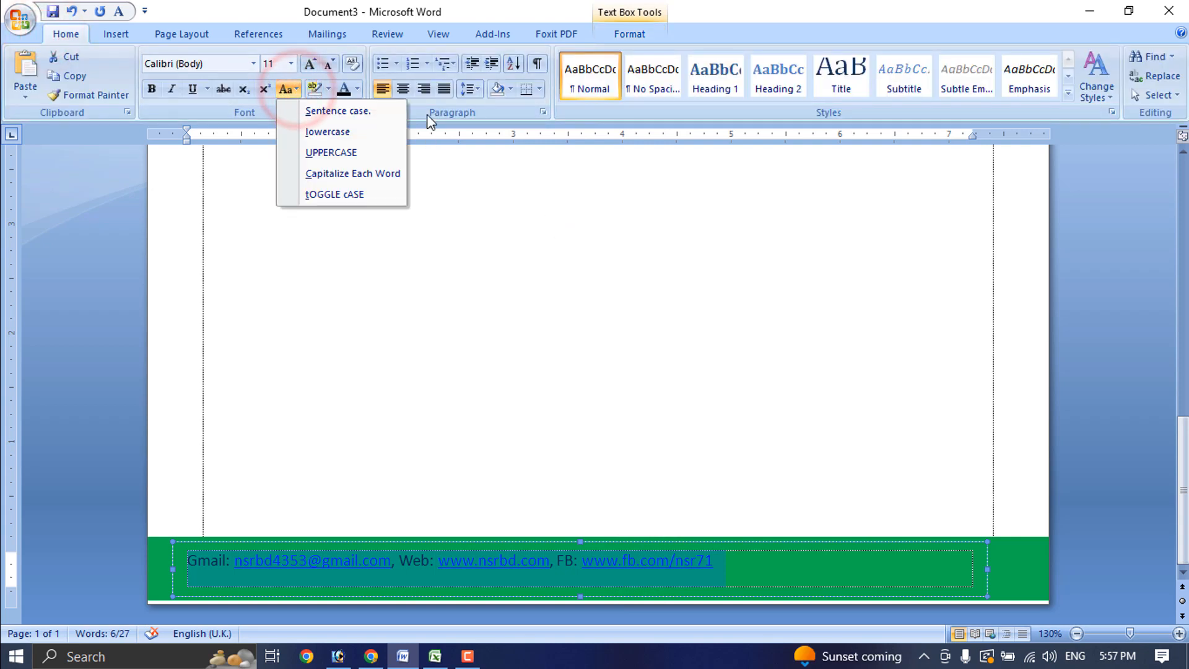
{"action": "left_click", "coordinate": [358, 88]}
{"action": "left_click", "coordinate": [345, 145]}
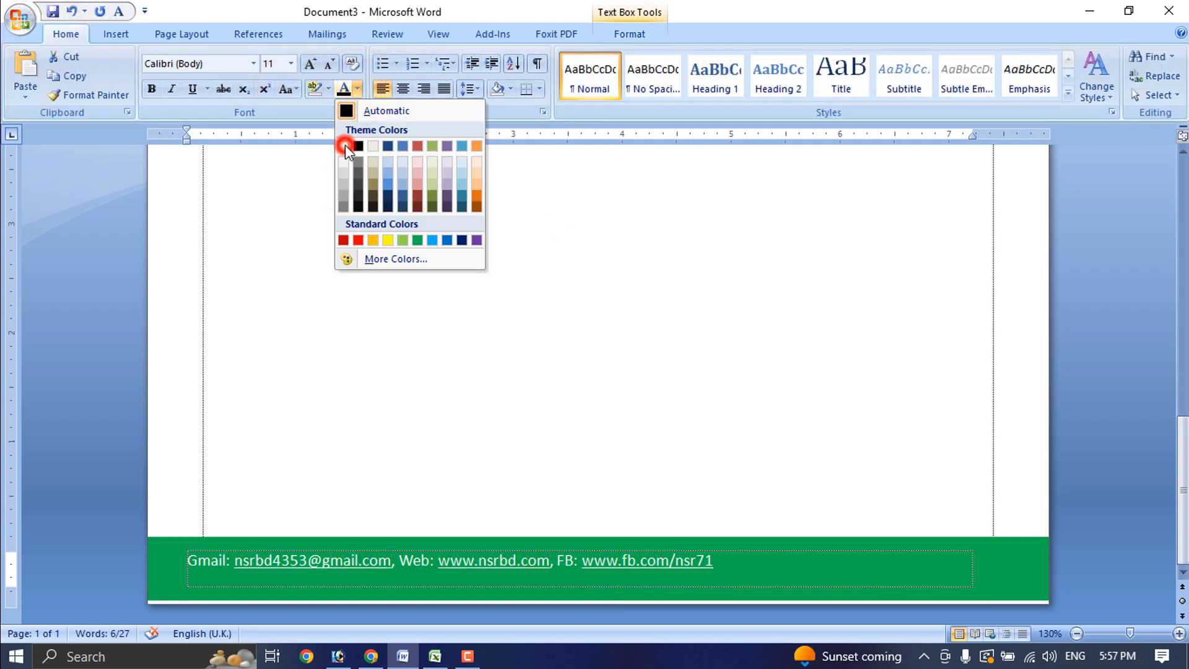
{"action": "left_click", "coordinate": [291, 64]}
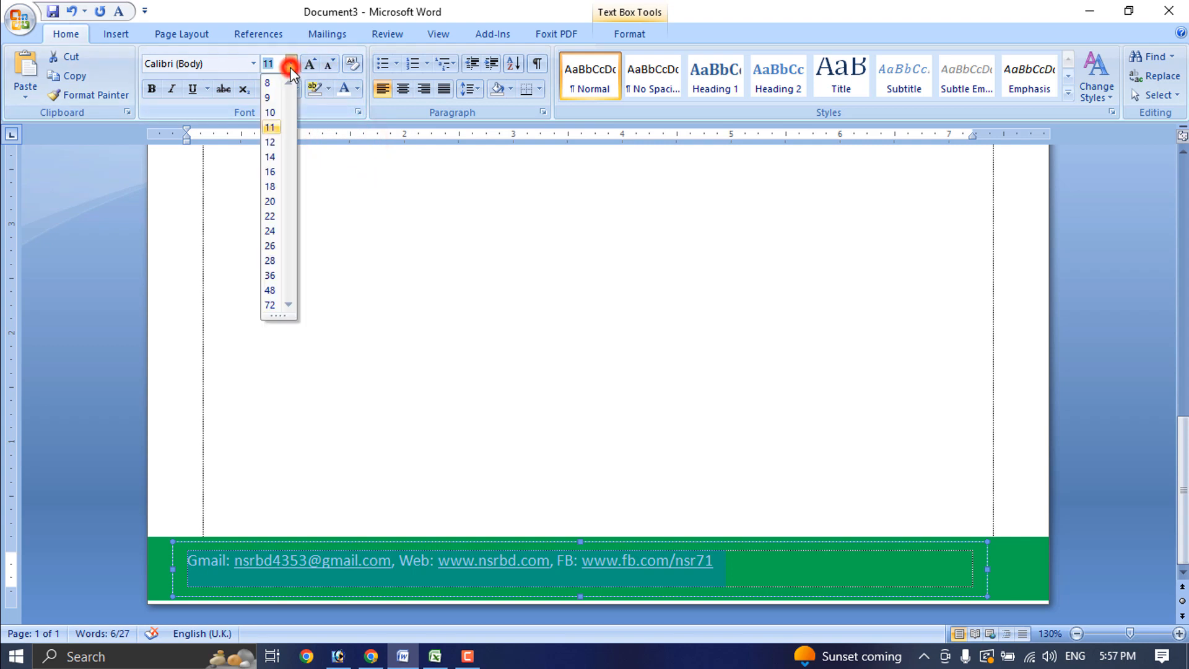
{"action": "left_click", "coordinate": [270, 157]}
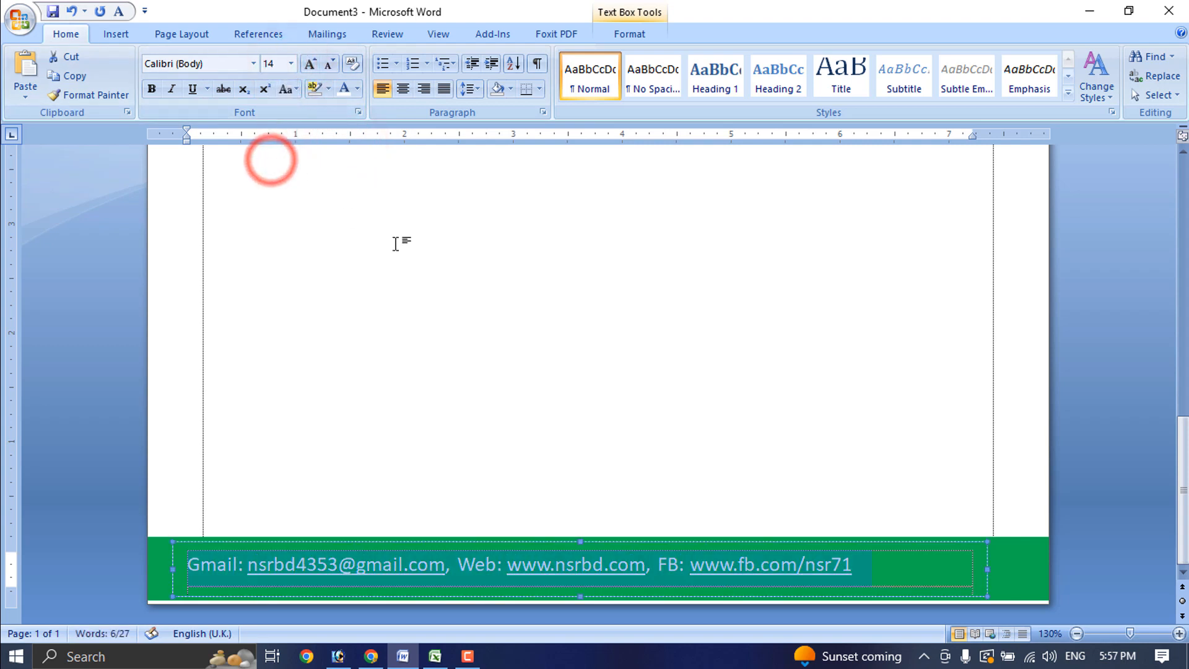
{"action": "left_click", "coordinate": [188, 570]}
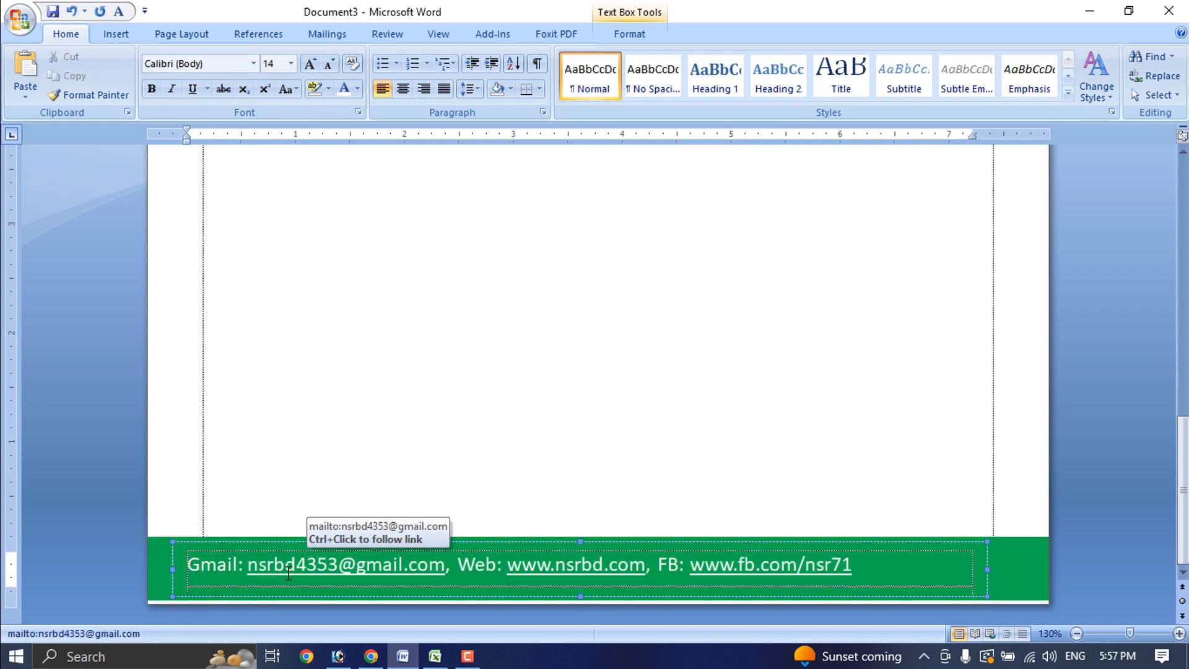
{"action": "left_click", "coordinate": [655, 567]}
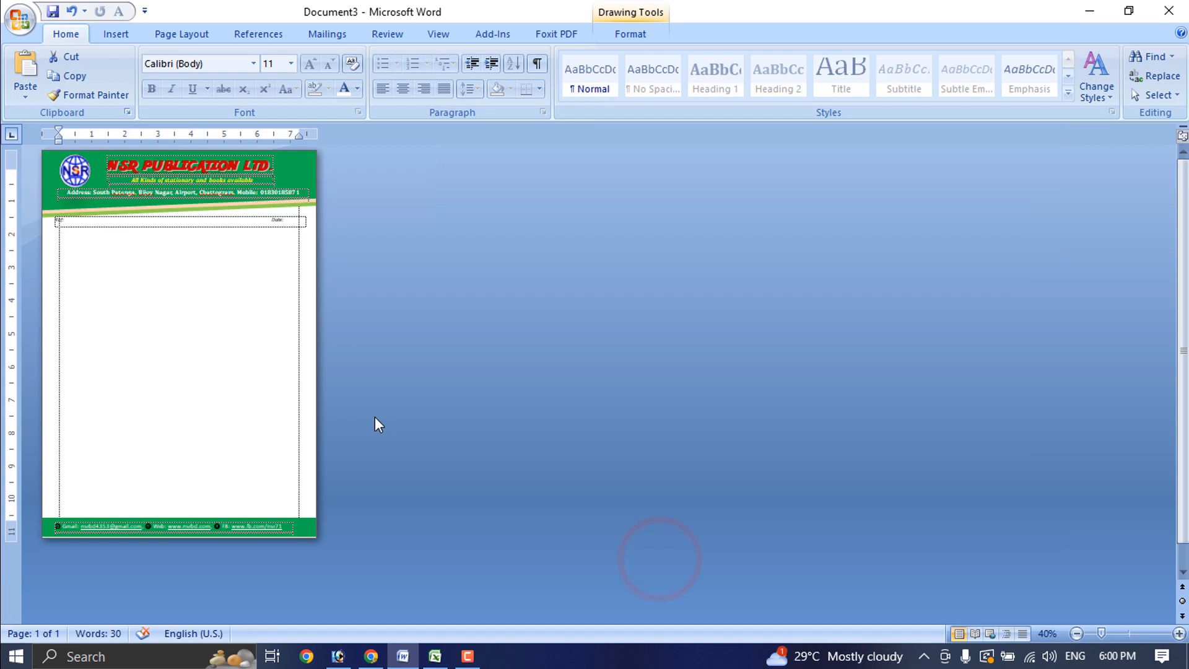
{"action": "scroll", "coordinate": [374, 417], "scroll_direction": "up", "scroll_amount": 6}
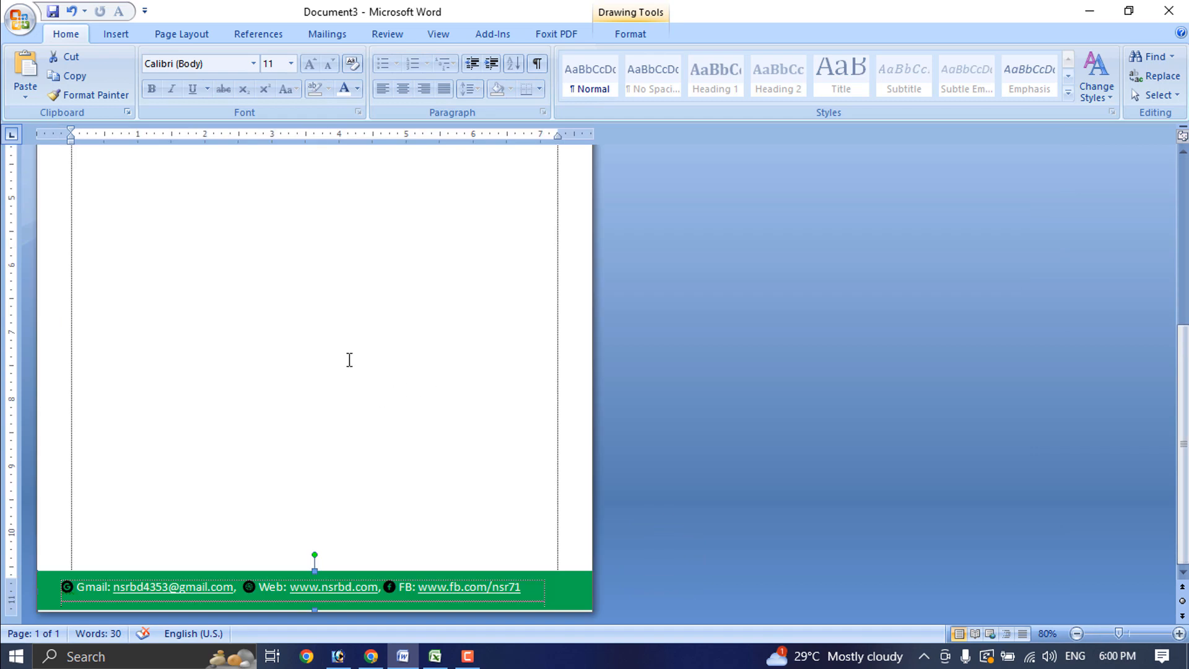
{"action": "scroll", "coordinate": [495, 365], "scroll_direction": "up", "scroll_amount": 3}
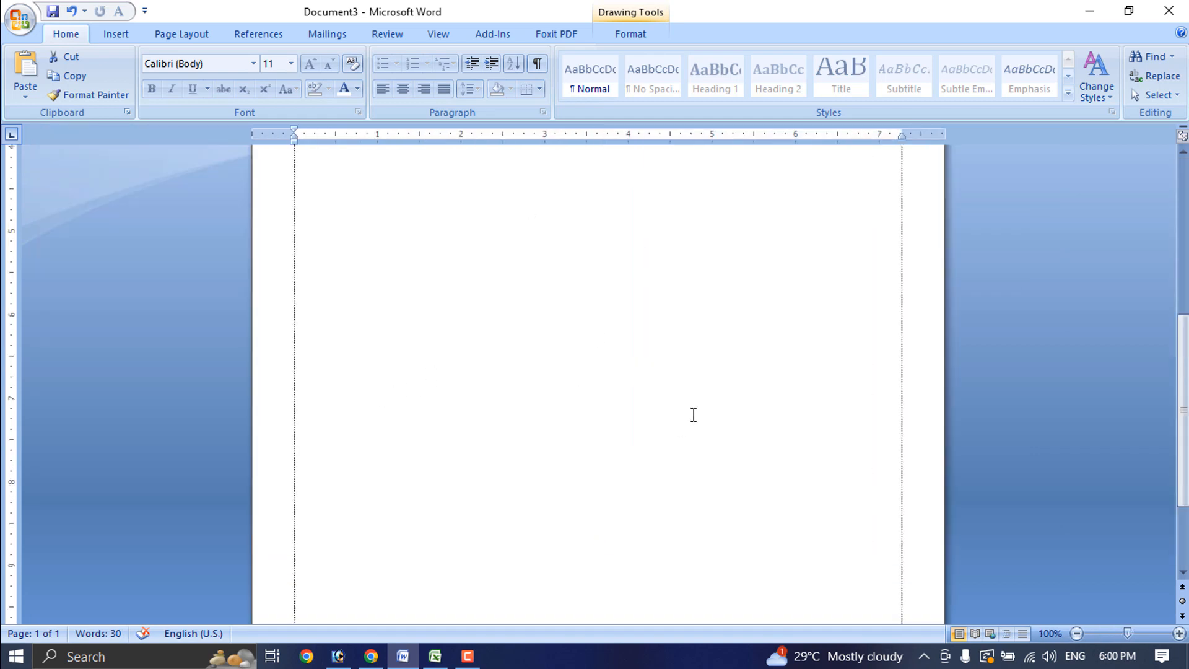
Open the Custom Watermark dialog from Page Layout's Watermark menu
{"action": "left_click", "coordinate": [165, 34]}
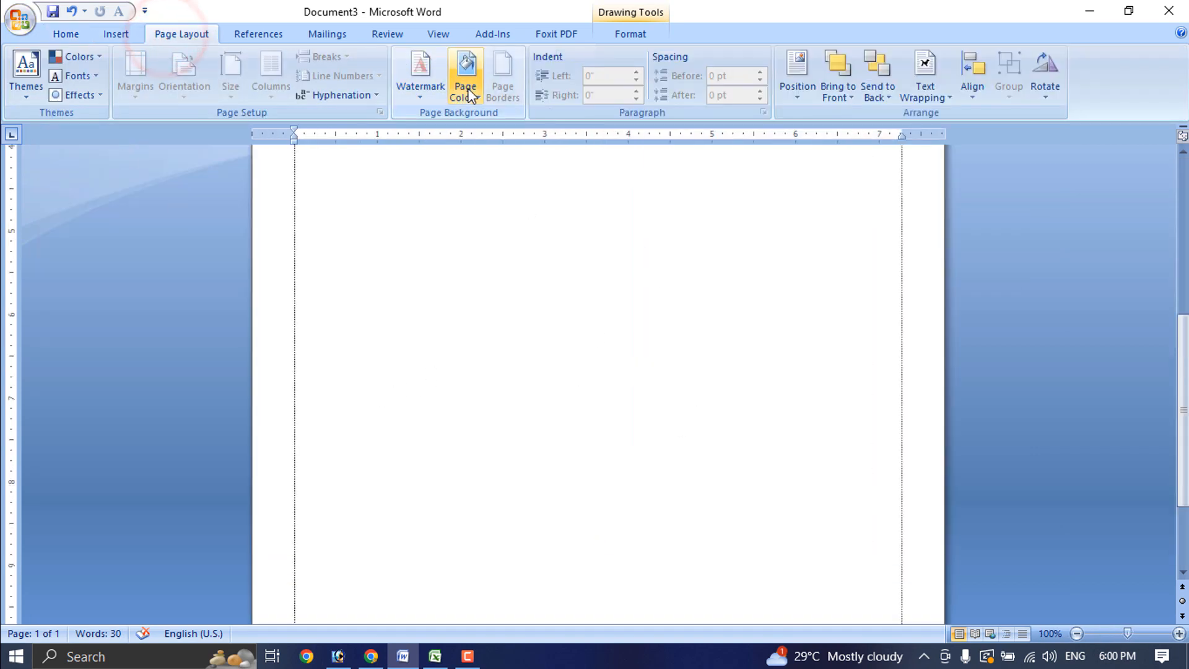
{"action": "left_click", "coordinate": [417, 92]}
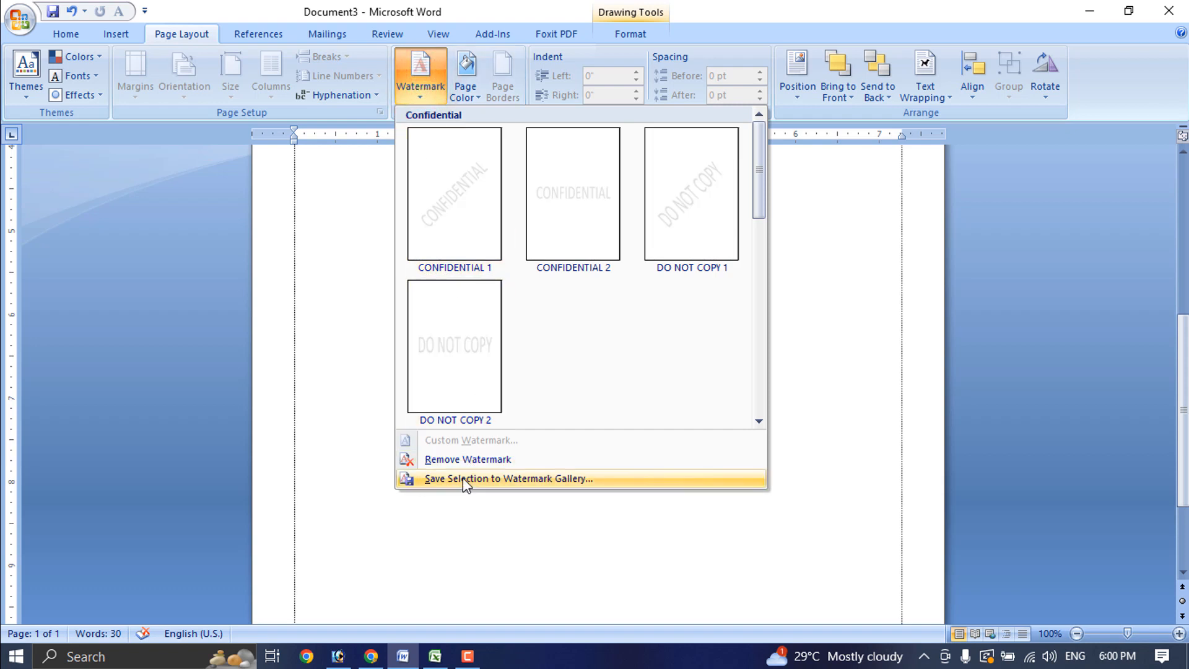
{"action": "left_click", "coordinate": [666, 552]}
{"action": "scroll", "coordinate": [578, 387], "scroll_direction": "up", "scroll_amount": 8}
{"action": "left_click", "coordinate": [506, 365]}
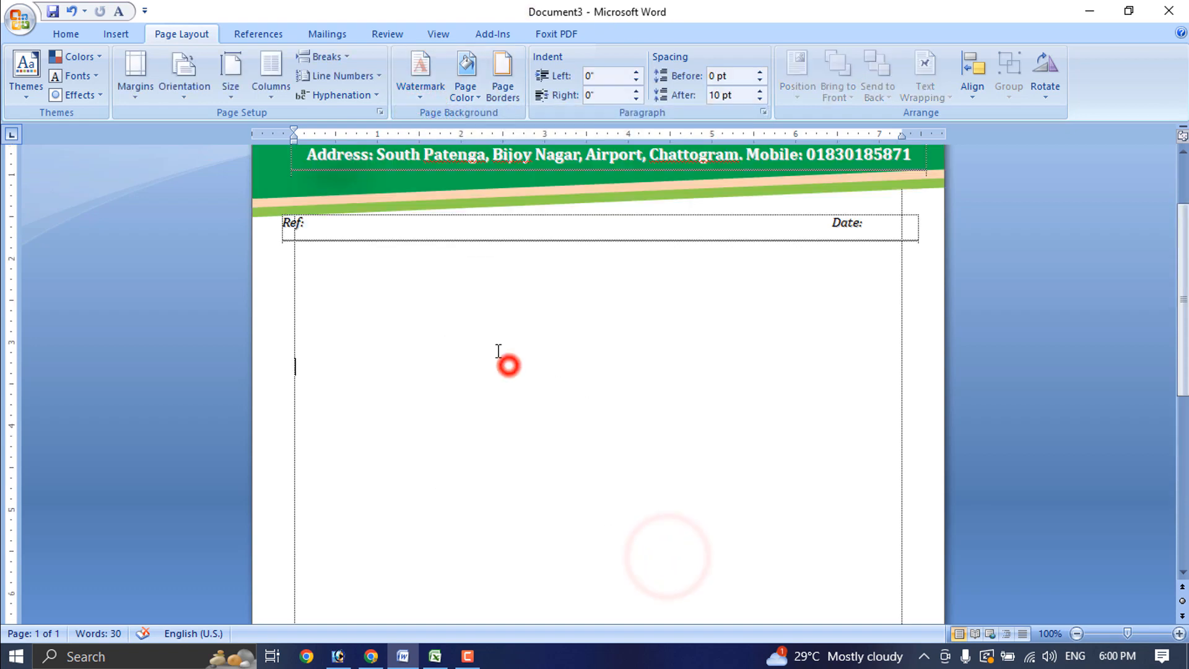
{"action": "left_click", "coordinate": [420, 83]}
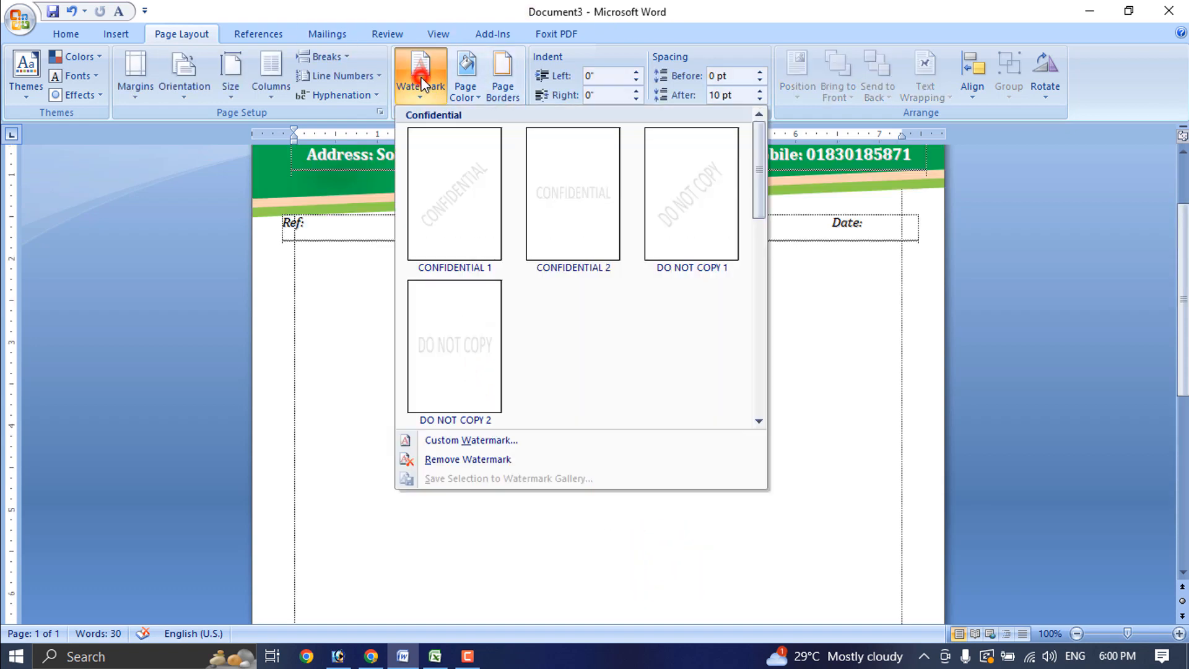
{"action": "left_click", "coordinate": [464, 438]}
Apply images.png as a washed-out picture watermark and close the dialog
{"action": "left_click", "coordinate": [770, 194]}
{"action": "left_click", "coordinate": [769, 134]}
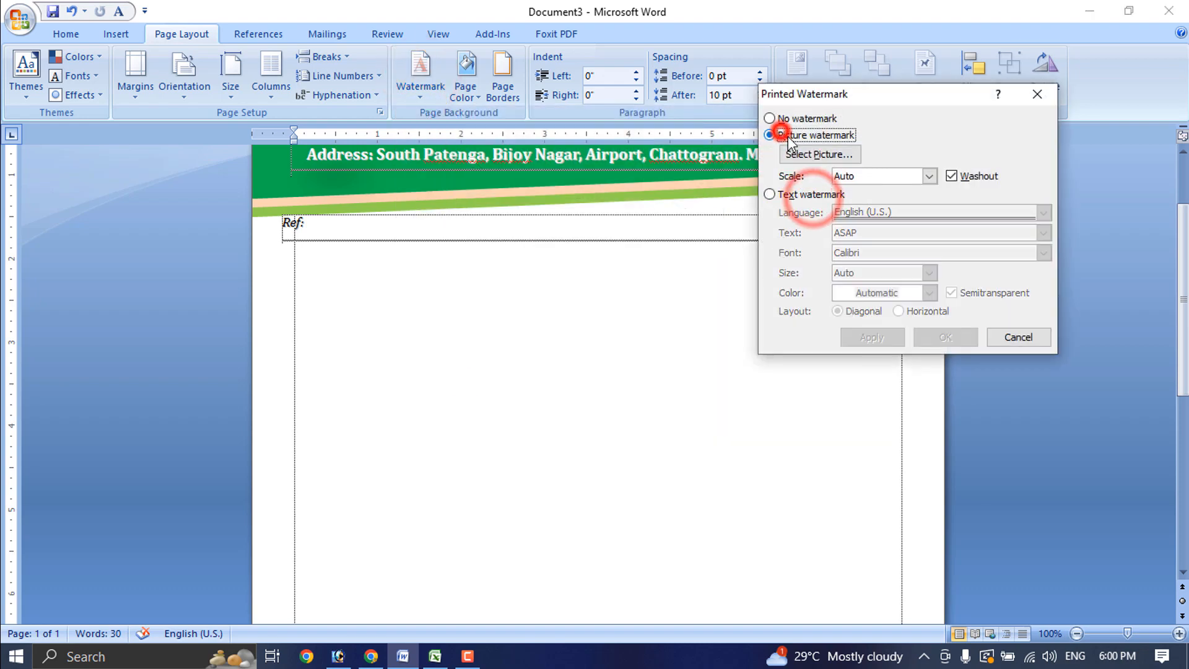
{"action": "left_click", "coordinate": [813, 156]}
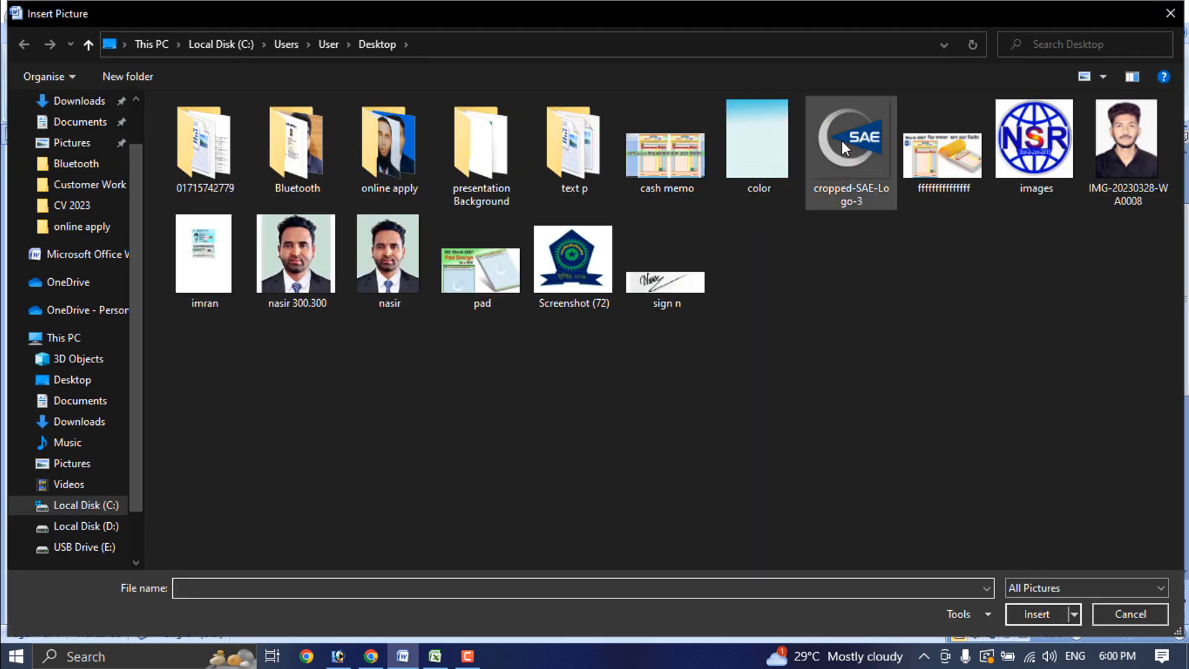
{"action": "double_click", "coordinate": [1018, 146]}
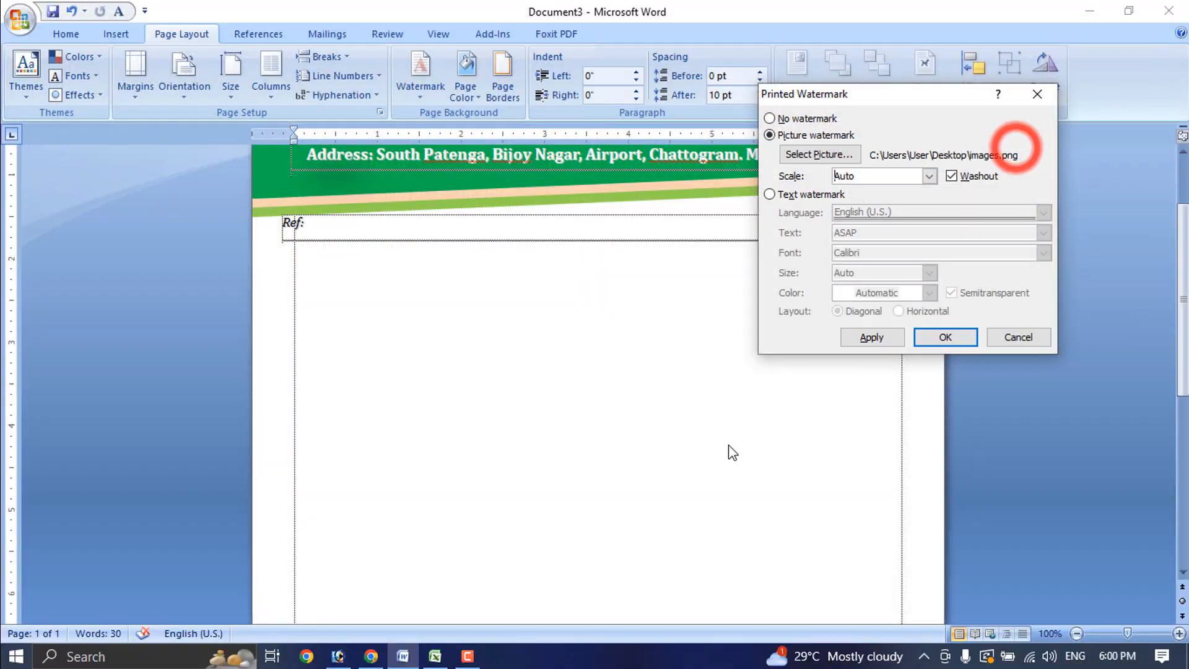
{"action": "left_click", "coordinate": [893, 340]}
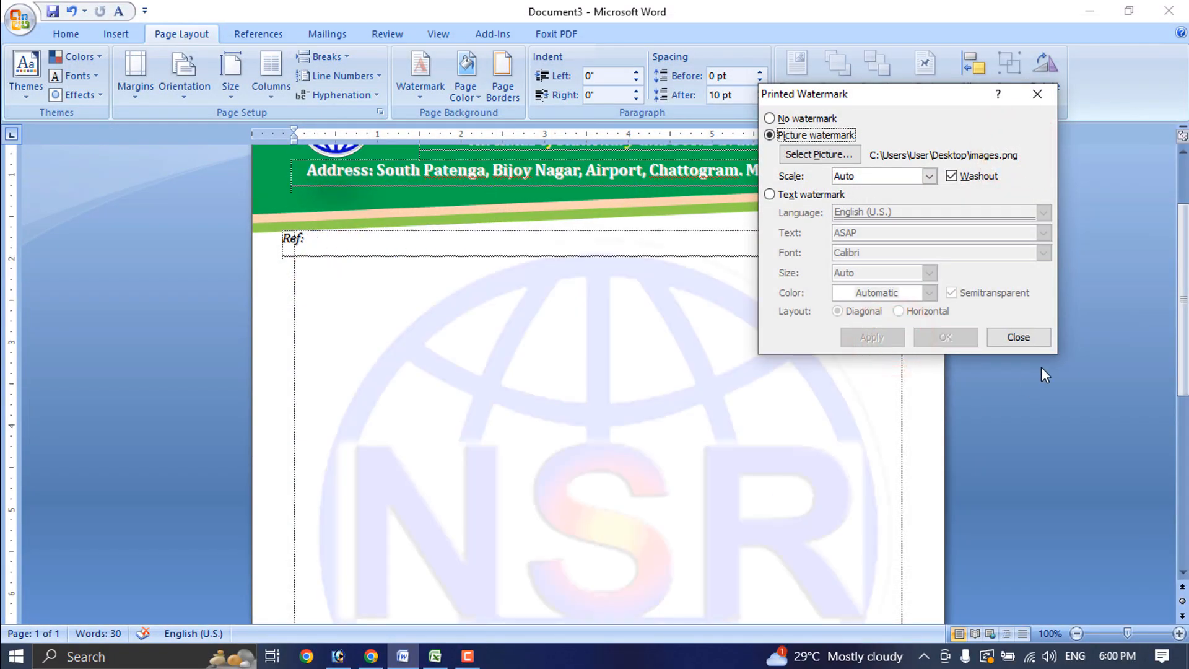
{"action": "left_click", "coordinate": [1018, 338]}
{"action": "scroll", "coordinate": [708, 510], "scroll_direction": "down", "scroll_amount": 8, "text": "ctrl"}
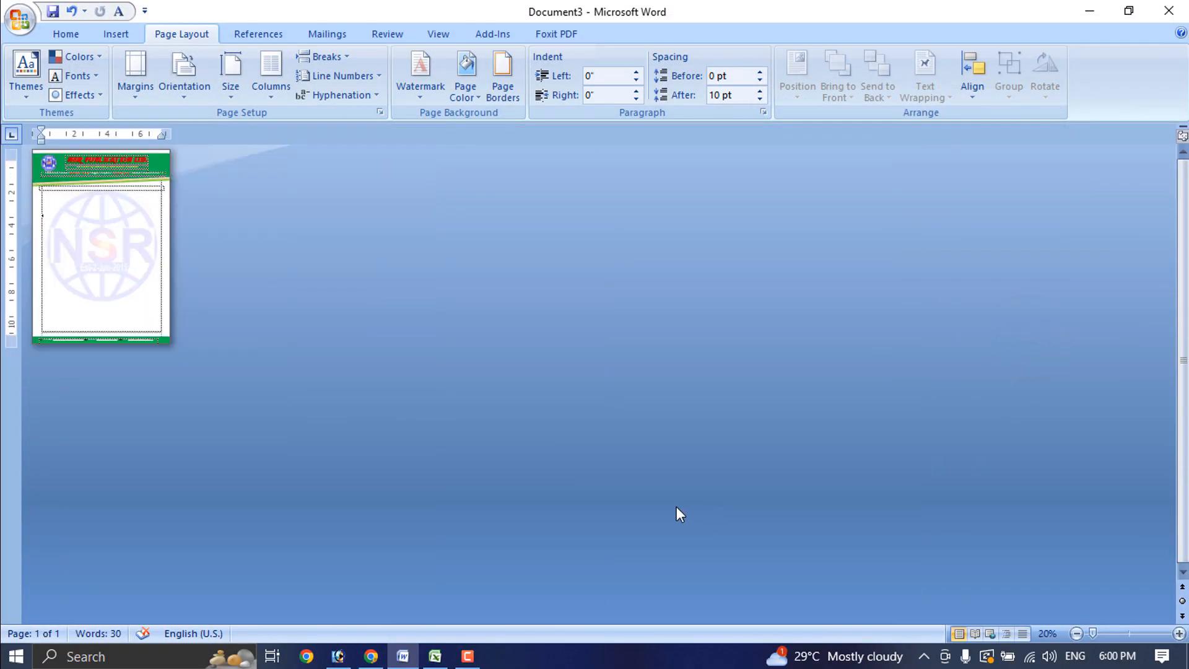
{"action": "scroll", "coordinate": [394, 344], "scroll_direction": "up", "scroll_amount": 4, "text": "ctrl"}
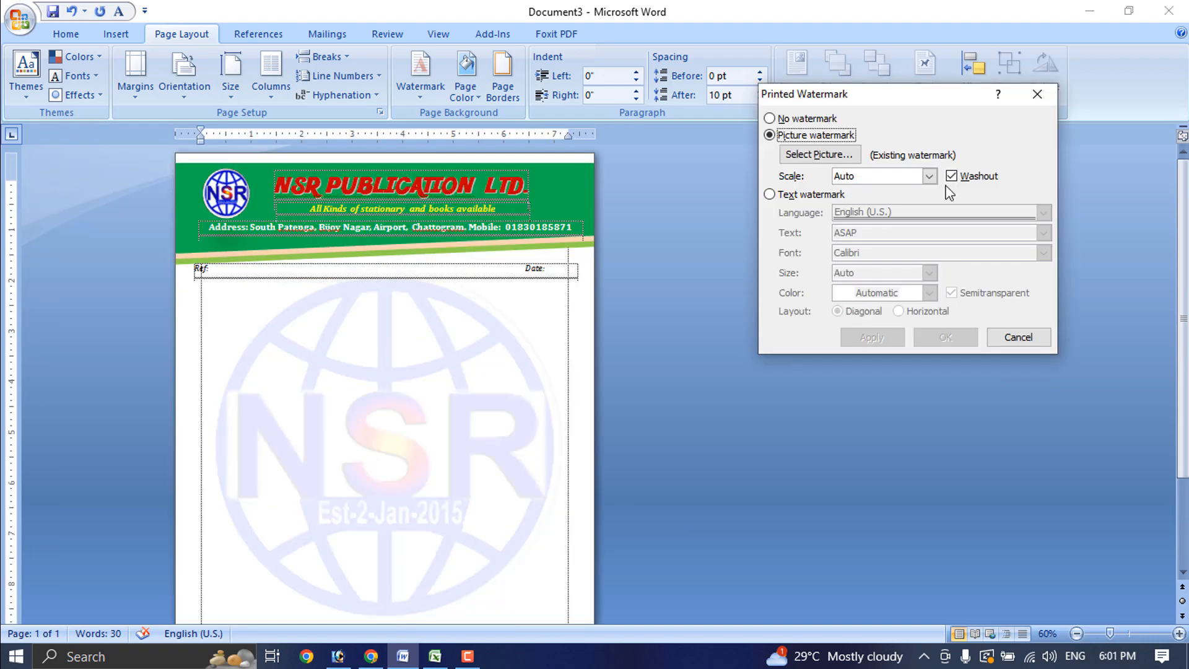
Try watermark scales of 50% and 100%, then apply 150% and close the dialog
{"action": "left_click", "coordinate": [929, 177]}
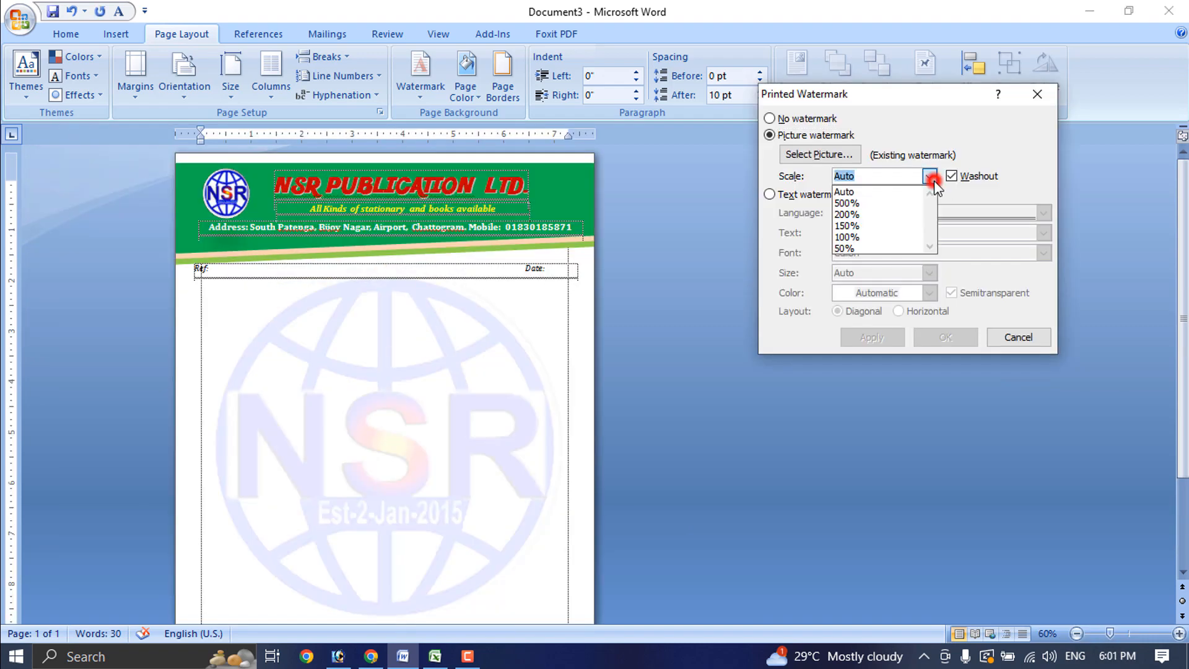
{"action": "left_click", "coordinate": [854, 248]}
{"action": "left_click", "coordinate": [870, 337]}
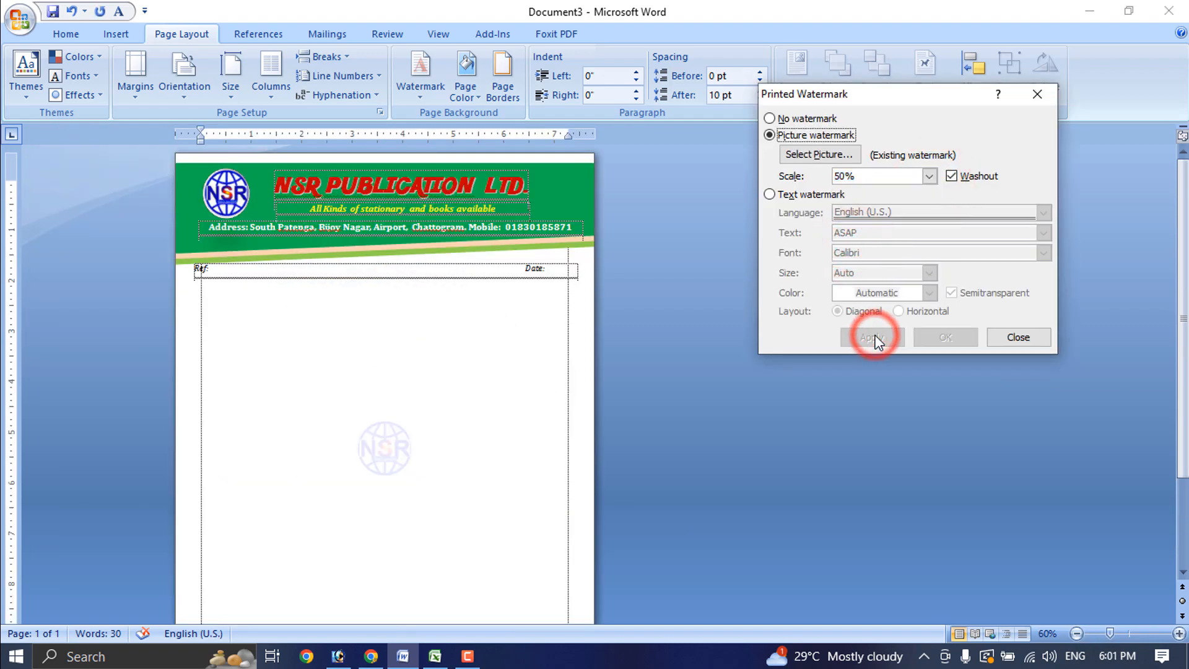
{"action": "left_click", "coordinate": [928, 177]}
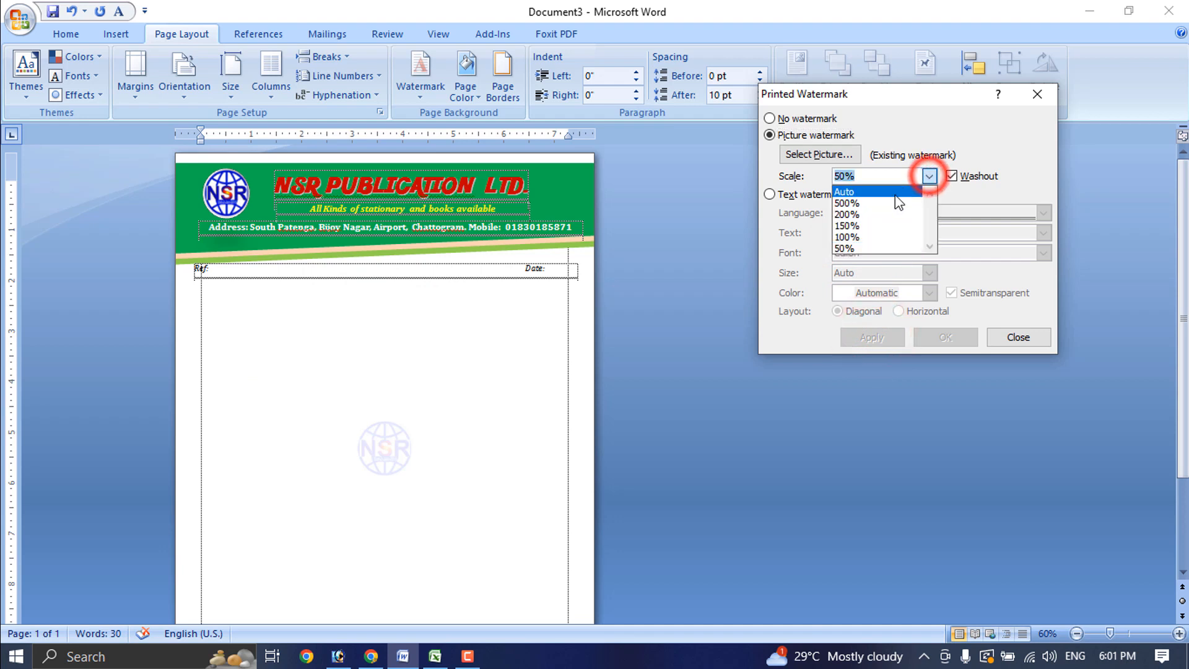
{"action": "left_click", "coordinate": [879, 236]}
{"action": "left_click", "coordinate": [889, 337]}
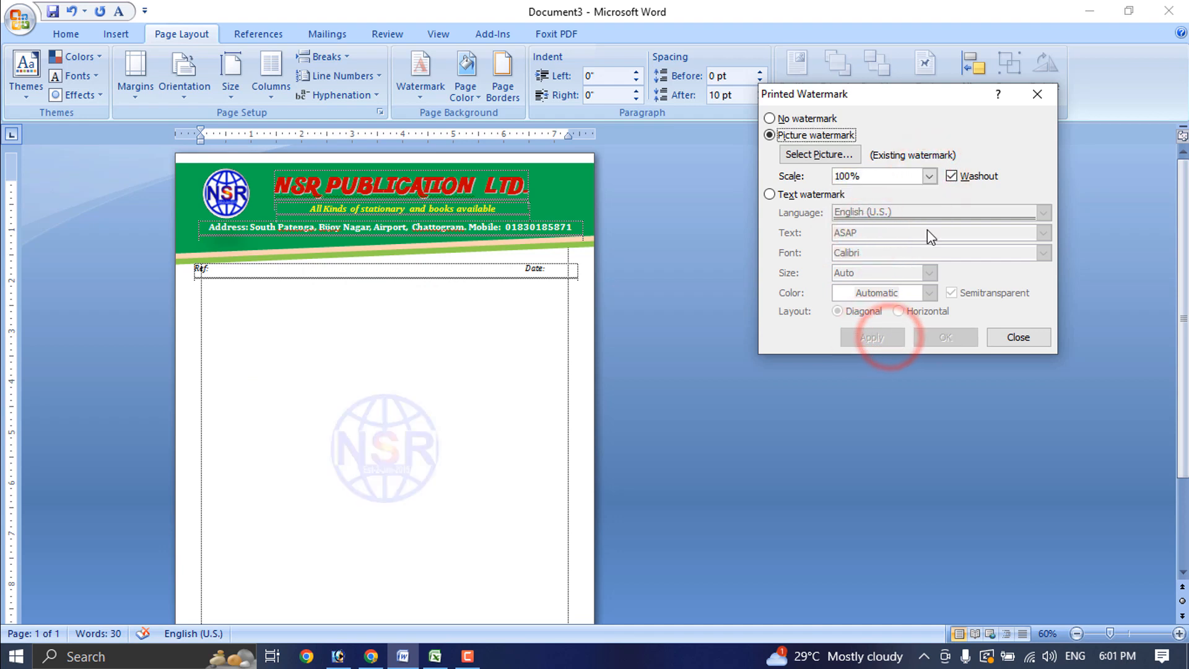
{"action": "left_click", "coordinate": [929, 177]}
{"action": "left_click", "coordinate": [876, 225]}
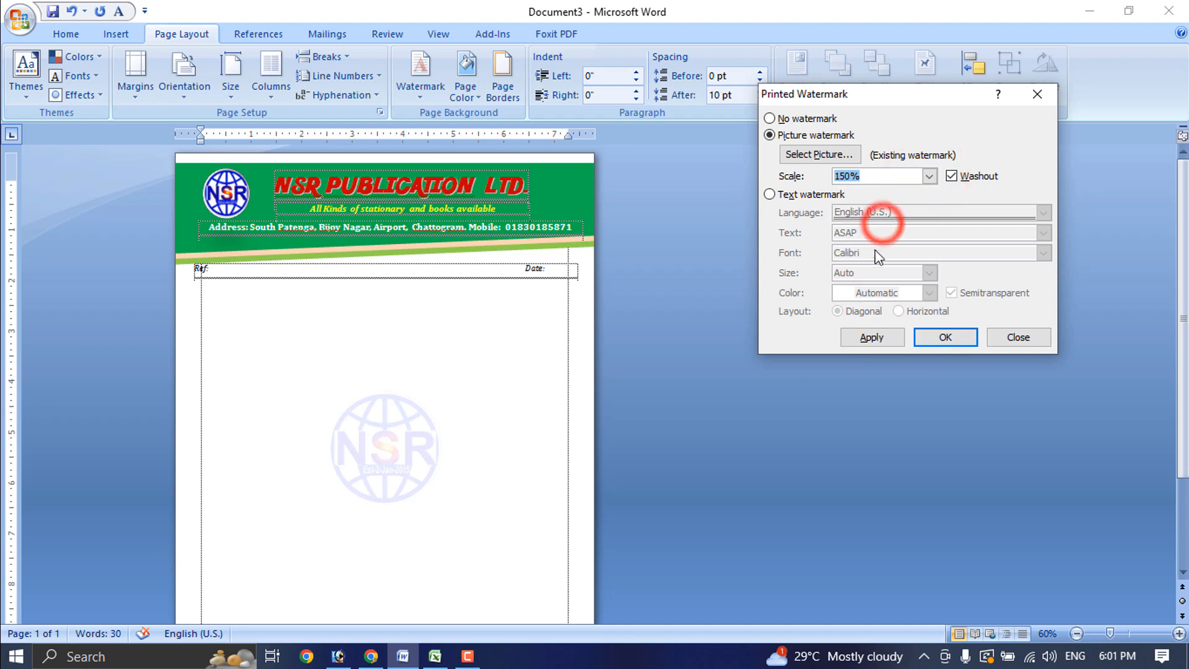
{"action": "left_click", "coordinate": [880, 338]}
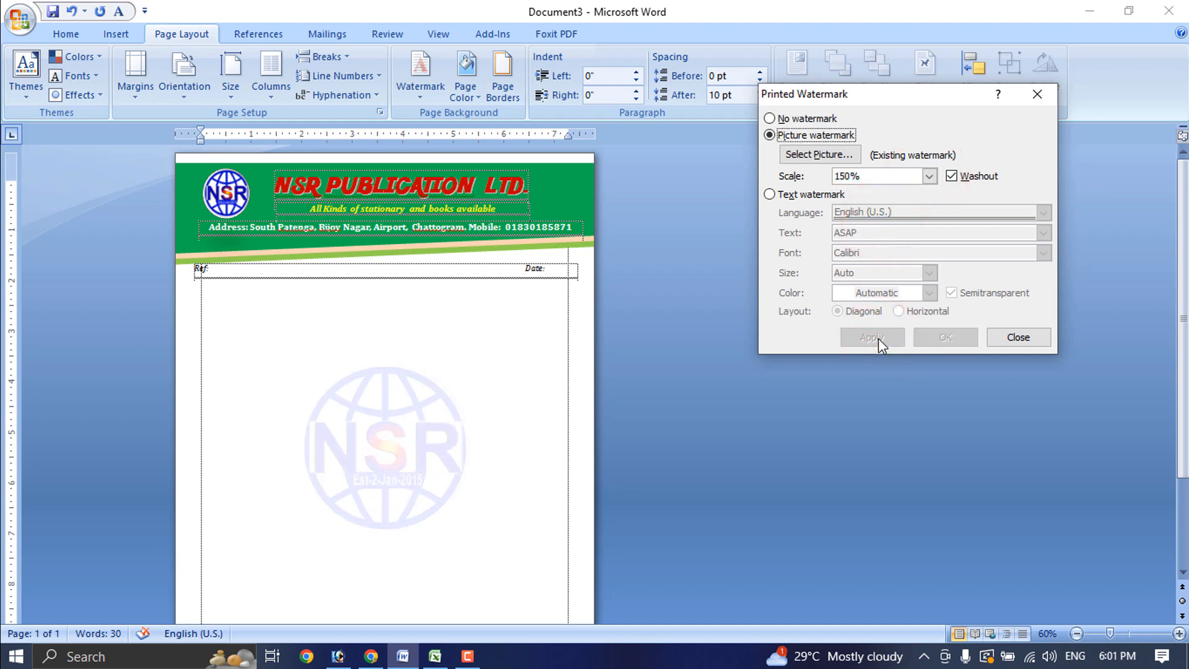
{"action": "left_click", "coordinate": [1019, 338]}
{"action": "scroll", "coordinate": [466, 465], "scroll_direction": "down", "scroll_amount": 3}
Drag the green header banner's top edge up to the top of the page
{"action": "scroll", "coordinate": [467, 464], "scroll_direction": "down", "scroll_amount": 3, "text": "ctrl"}
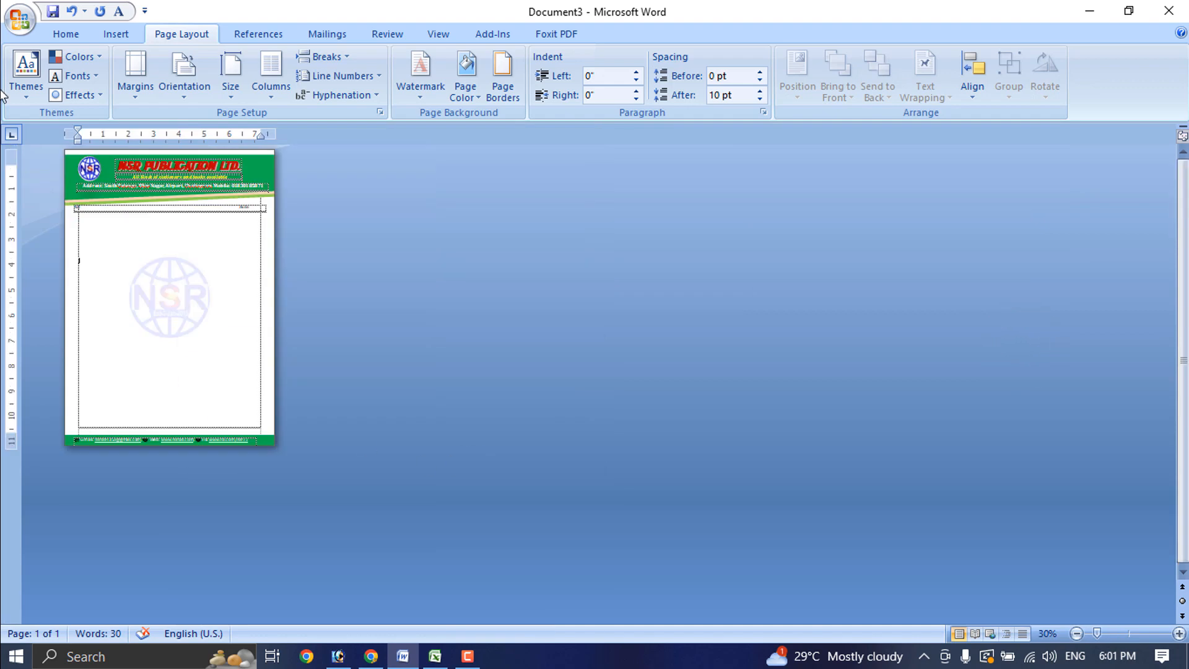
{"action": "left_click", "coordinate": [18, 24]}
{"action": "left_click", "coordinate": [556, 313]}
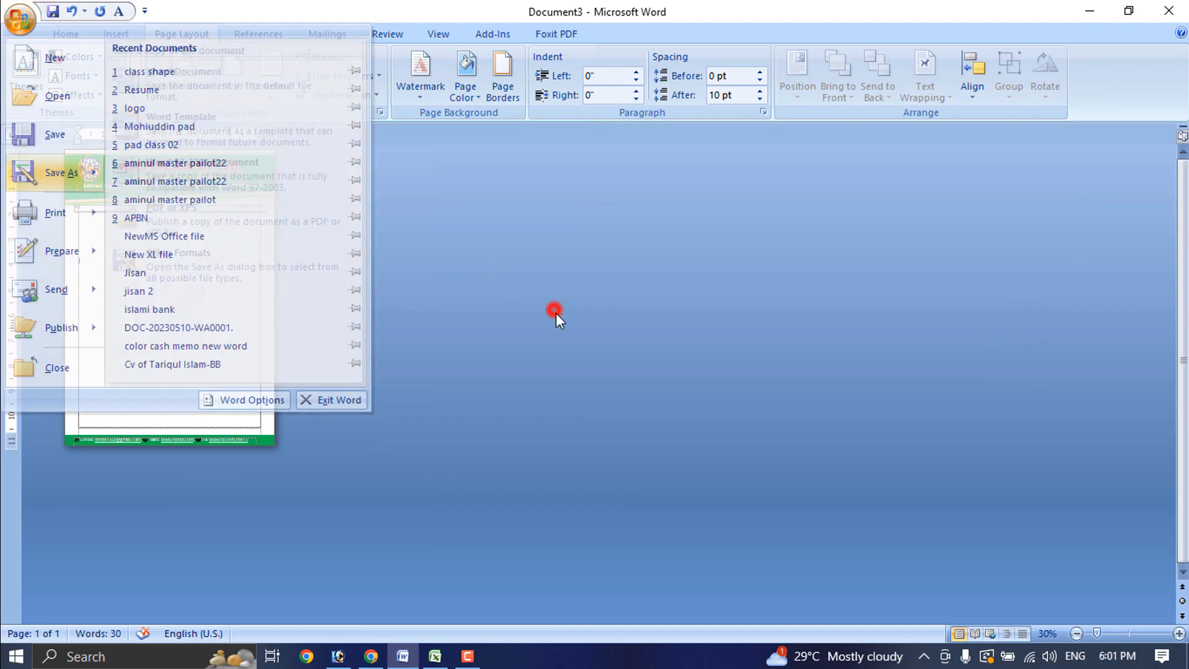
{"action": "scroll", "coordinate": [490, 424], "scroll_direction": "up", "scroll_amount": 5, "text": "ctrl"}
{"action": "scroll", "coordinate": [490, 424], "scroll_direction": "up", "scroll_amount": 4, "text": "ctrl"}
{"action": "left_click", "coordinate": [331, 194]}
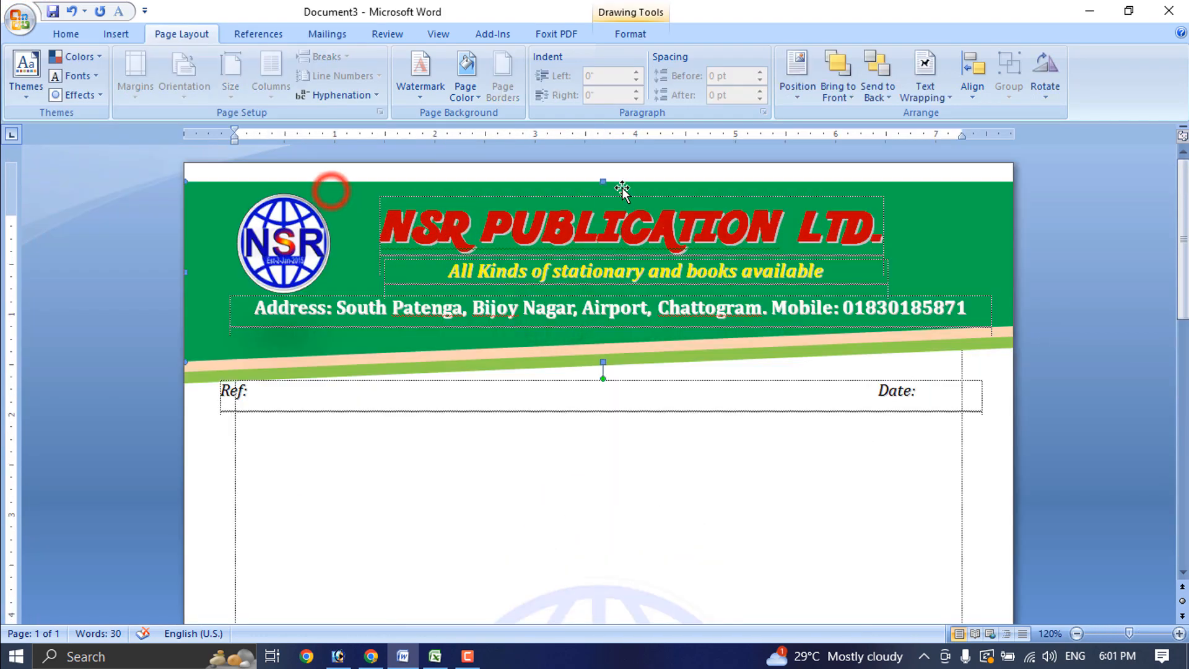
{"action": "left_click_drag", "start_coordinate": [602, 184], "coordinate": [602, 164]}
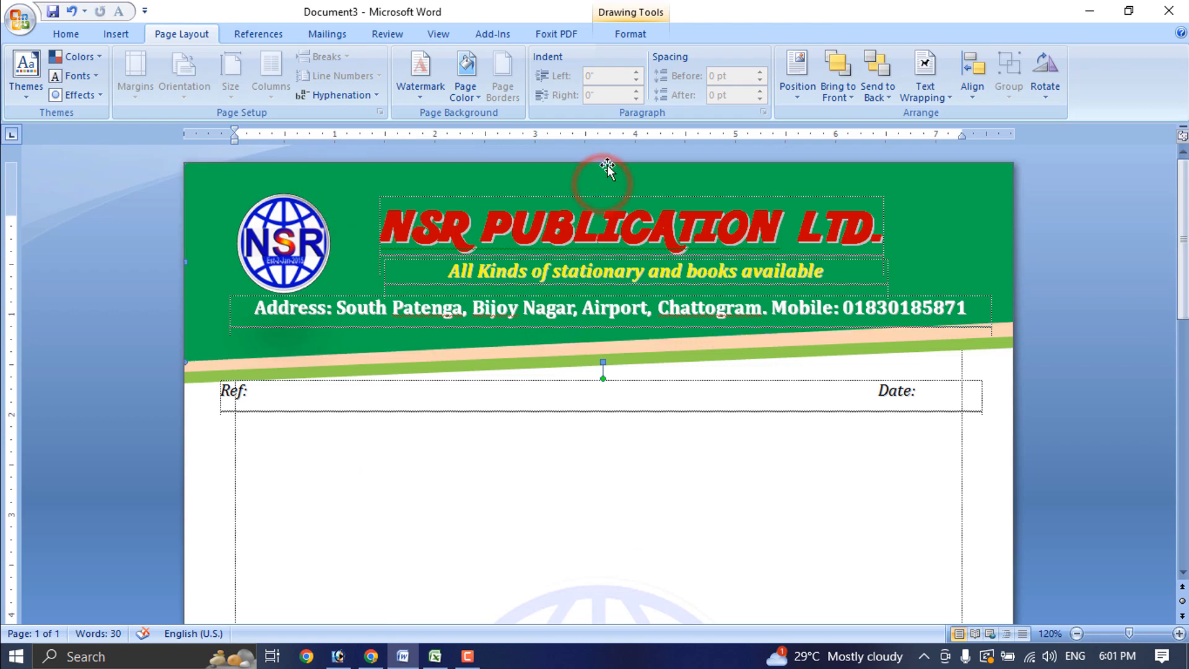
Check the Ref/Date box, then open Print Preview of the letterhead
{"action": "scroll", "coordinate": [797, 536], "scroll_direction": "down", "scroll_amount": 4, "text": "ctrl"}
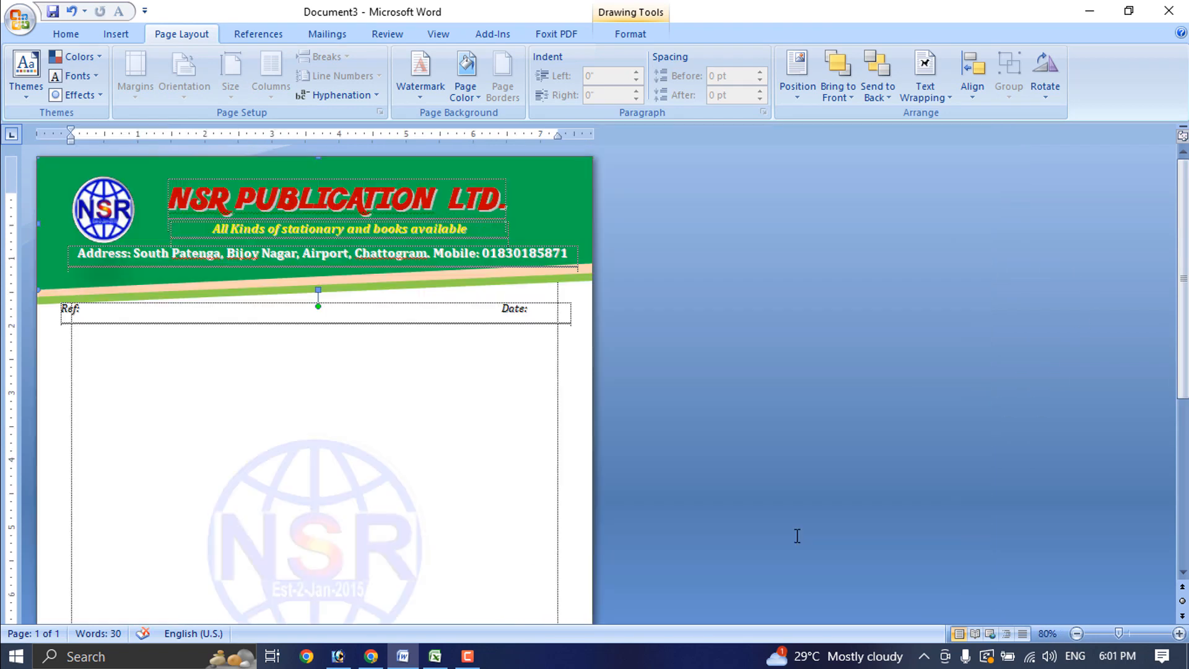
{"action": "left_click", "coordinate": [500, 308]}
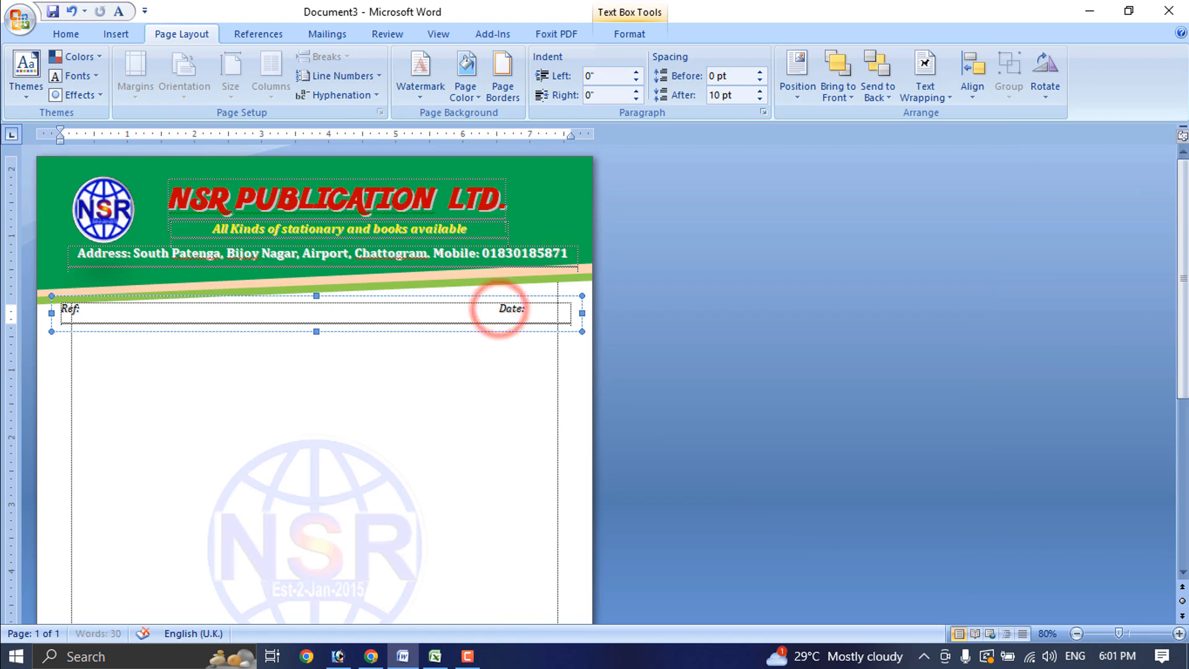
{"action": "left_click", "coordinate": [527, 441]}
{"action": "left_click", "coordinate": [19, 19]}
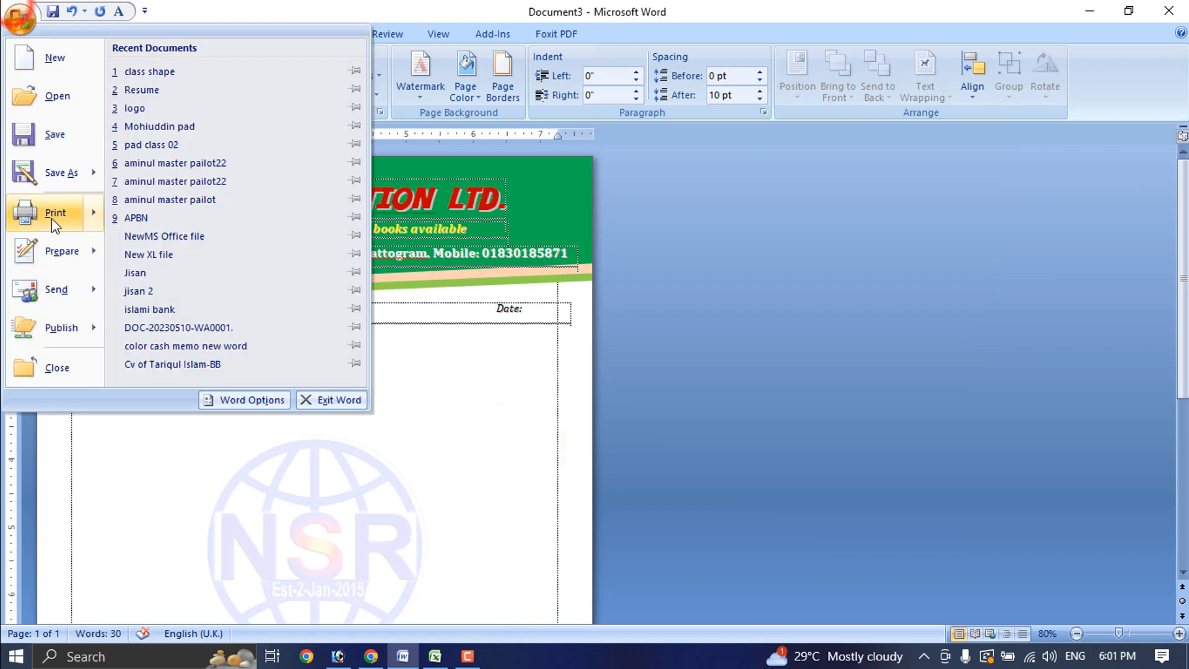
{"action": "mouse_move", "coordinate": [51, 218]}
{"action": "left_click", "coordinate": [190, 177]}
Zoom the print preview out to 70% and back in, then close it
{"action": "left_click", "coordinate": [589, 365]}
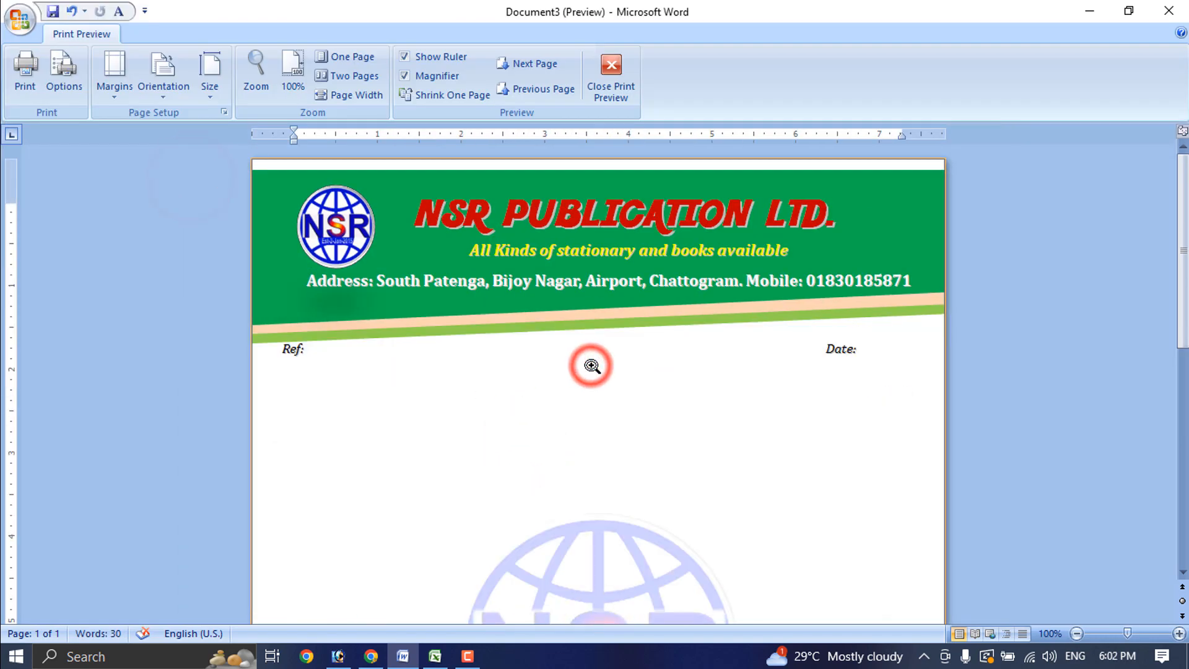
{"action": "left_click", "coordinate": [557, 379]}
{"action": "scroll", "coordinate": [487, 400], "scroll_direction": "down", "scroll_amount": 10}
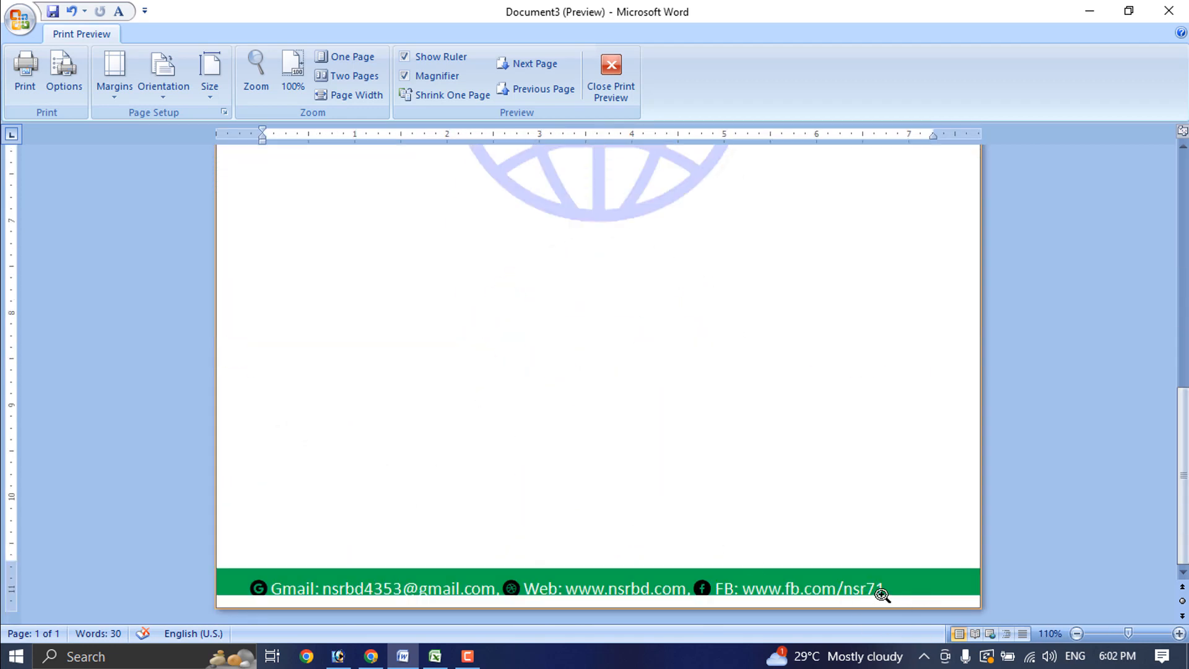
{"action": "left_click", "coordinate": [634, 72]}
Nudge the footer contact text box up twice with Ctrl+Up
{"action": "scroll", "coordinate": [475, 462], "scroll_direction": "down", "scroll_amount": 5}
{"action": "left_click", "coordinate": [568, 595]}
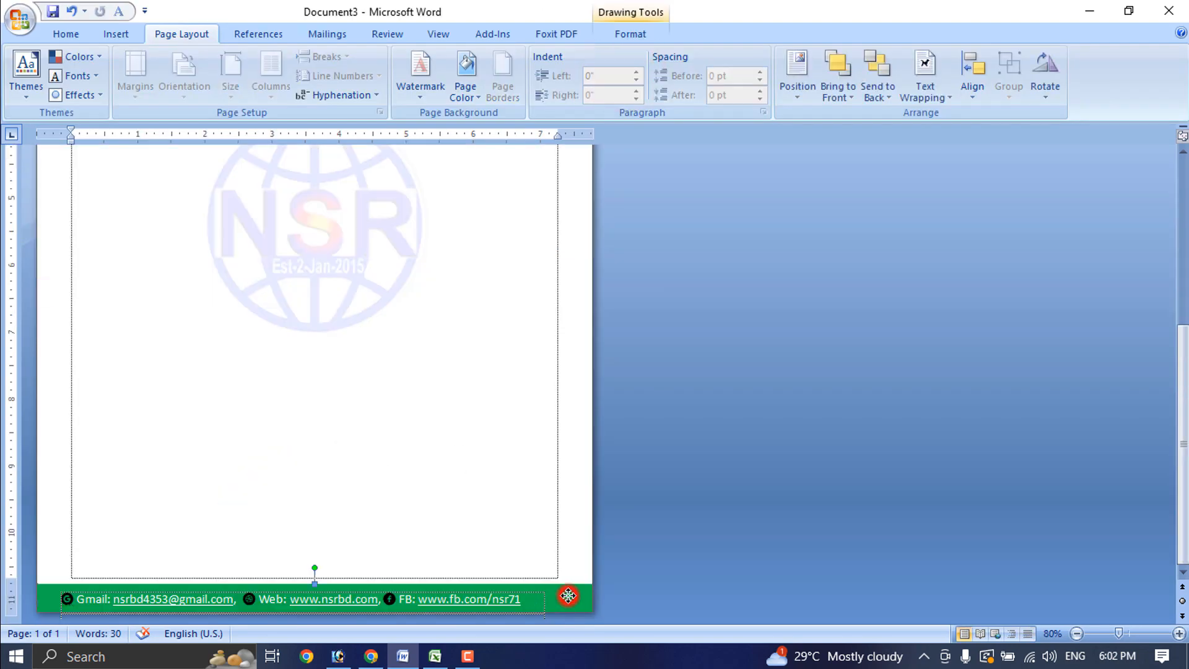
{"action": "left_click", "coordinate": [519, 596]}
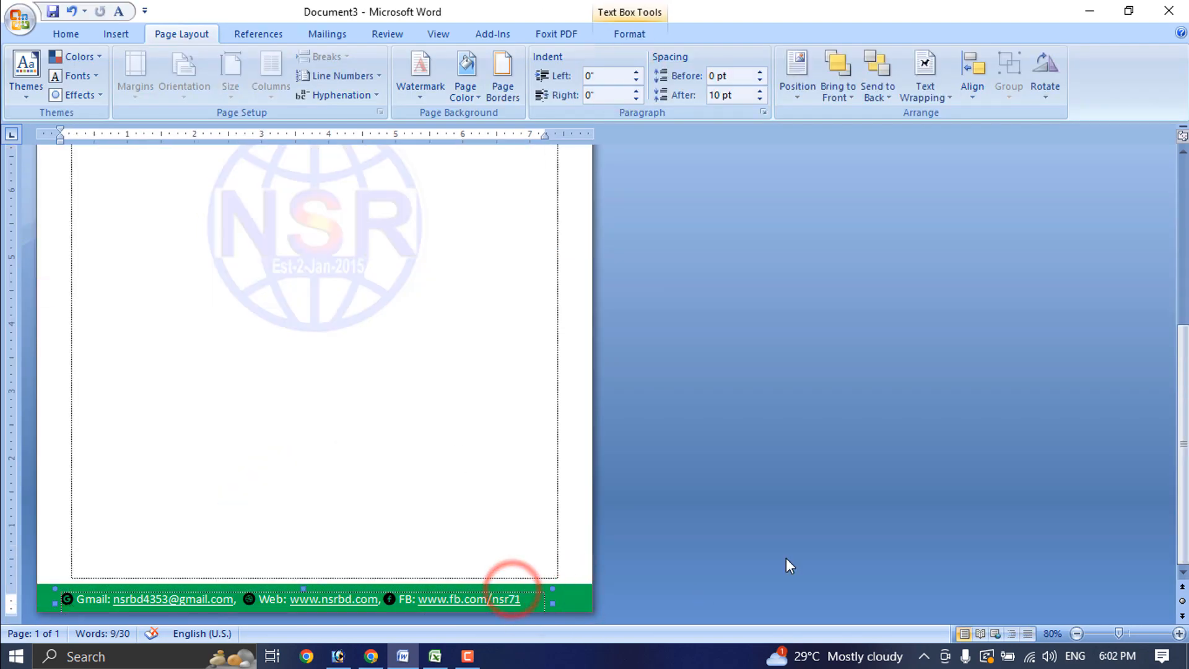
{"action": "key", "text": "ctrl+Up"}
{"action": "key", "text": "ctrl+Up"}
{"action": "key", "text": "ctrl+Up"}
{"action": "key", "text": "ctrl+Up"}
{"action": "key", "text": "ctrl+Up"}
{"action": "key", "text": "ctrl+Up"}
{"action": "key", "text": "ctrl+Up"}
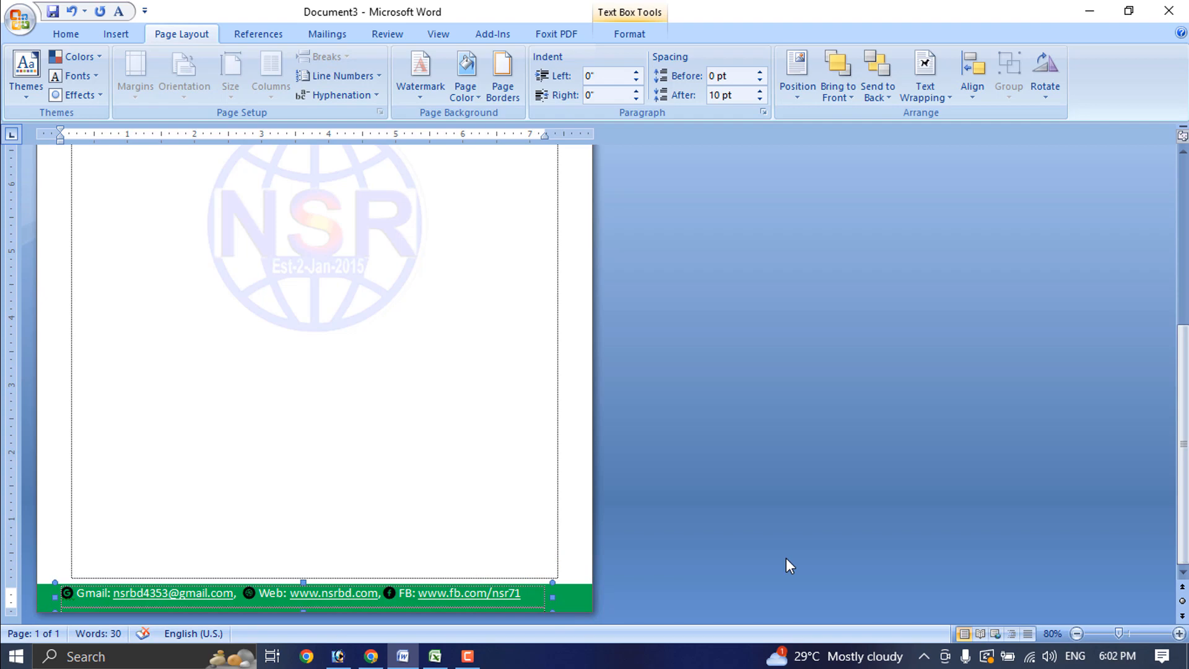
{"action": "key", "text": "ctrl+Up"}
{"action": "key", "text": "ctrl+Up"}
{"action": "key", "text": "ctrl+Up"}
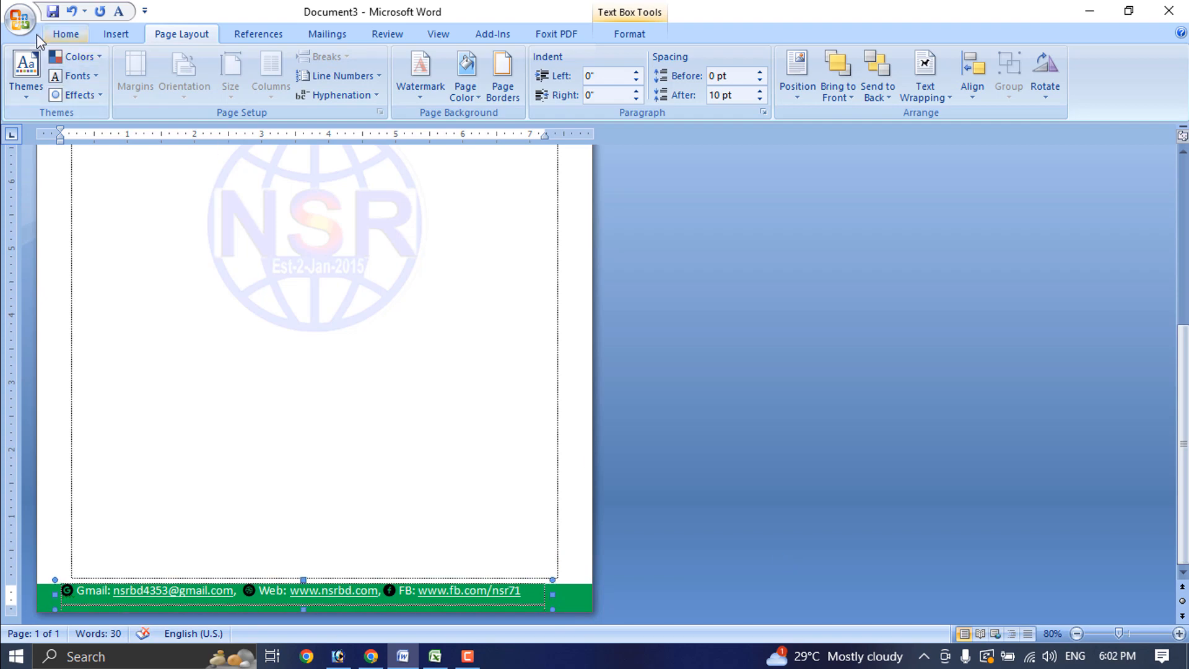
Open the Print dialog and close it without printing
{"action": "left_click", "coordinate": [19, 18]}
{"action": "left_click", "coordinate": [64, 212]}
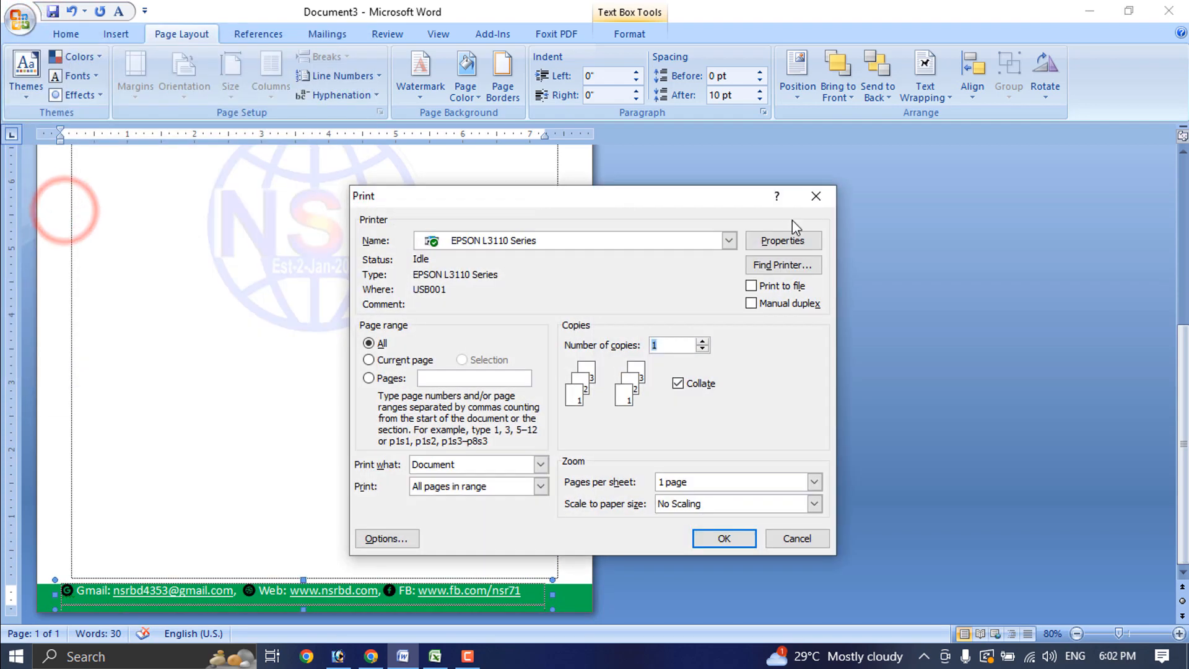
{"action": "left_click", "coordinate": [819, 197]}
{"action": "left_click", "coordinate": [20, 19]}
Print-preview the finished letterhead, zooming to 90% and 80% to review header, watermark and footer
{"action": "mouse_move", "coordinate": [55, 206]}
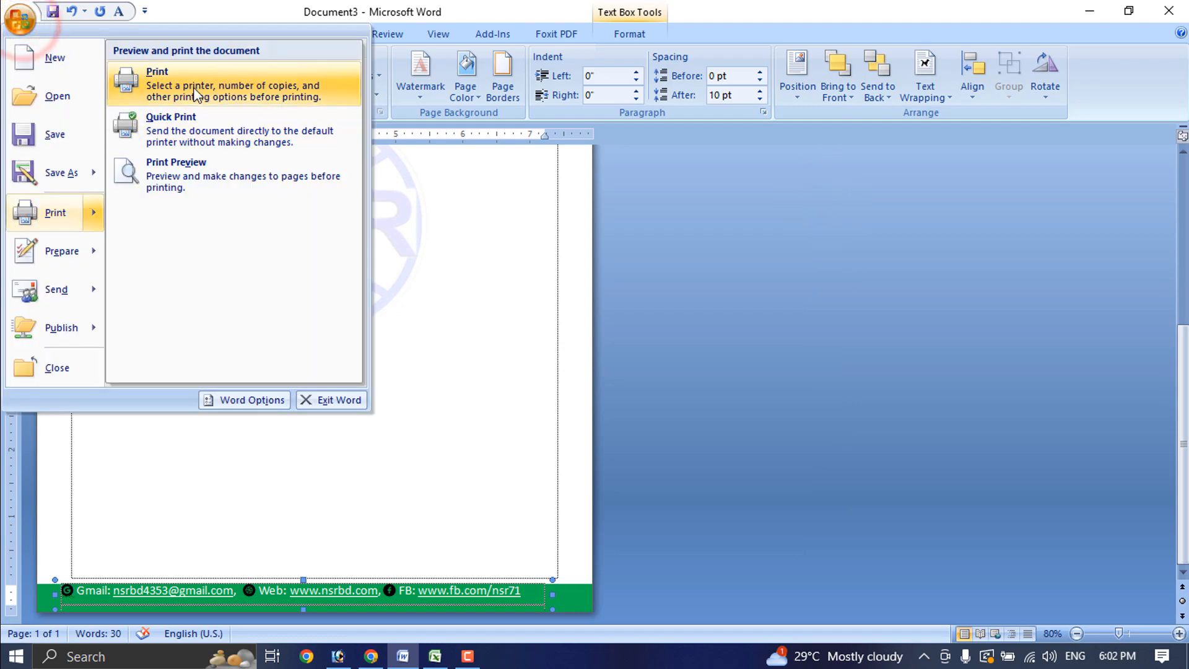
{"action": "left_click", "coordinate": [194, 181]}
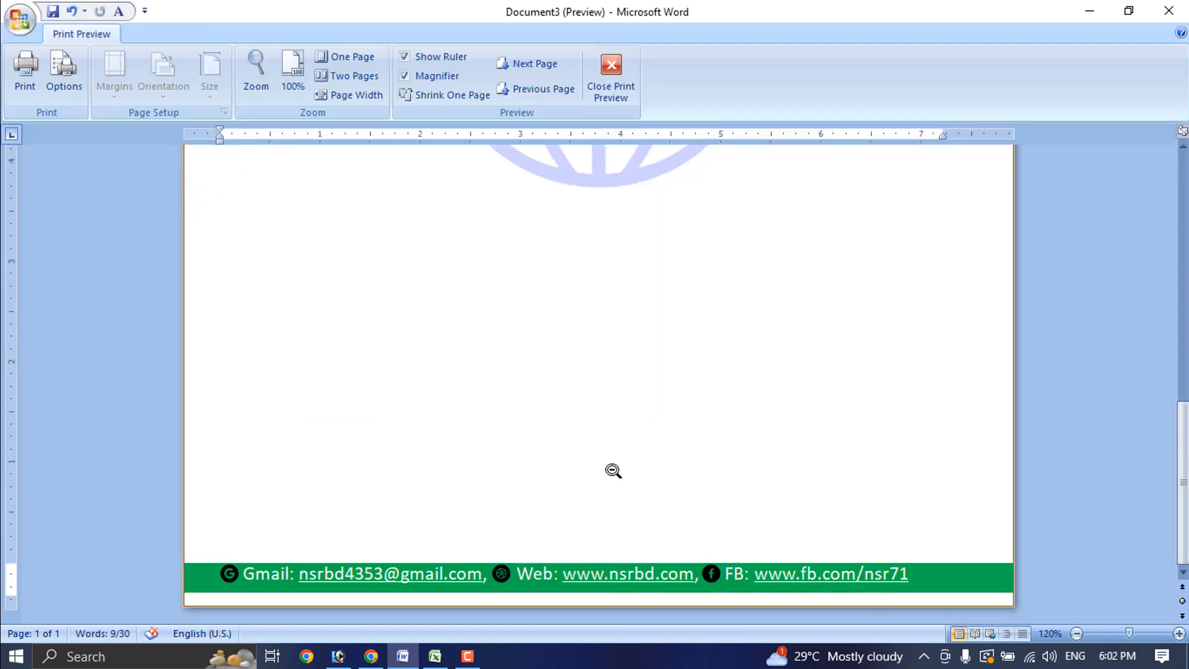
{"action": "scroll", "coordinate": [677, 430], "scroll_direction": "up", "scroll_amount": 5}
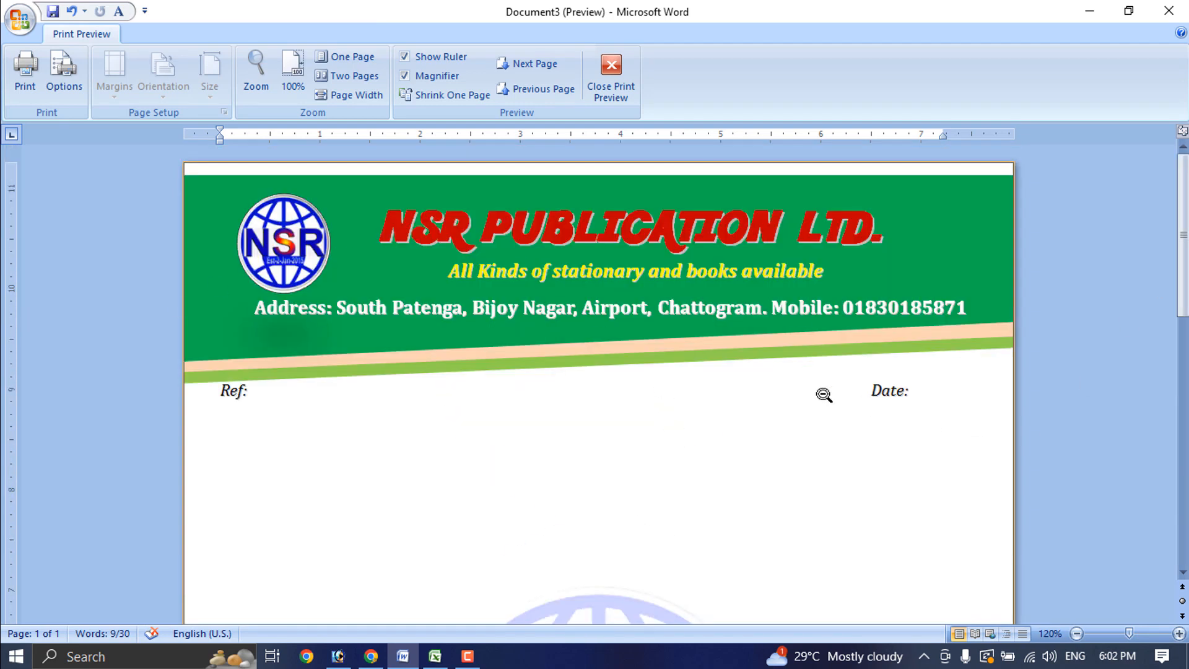
{"action": "left_click", "coordinate": [748, 434]}
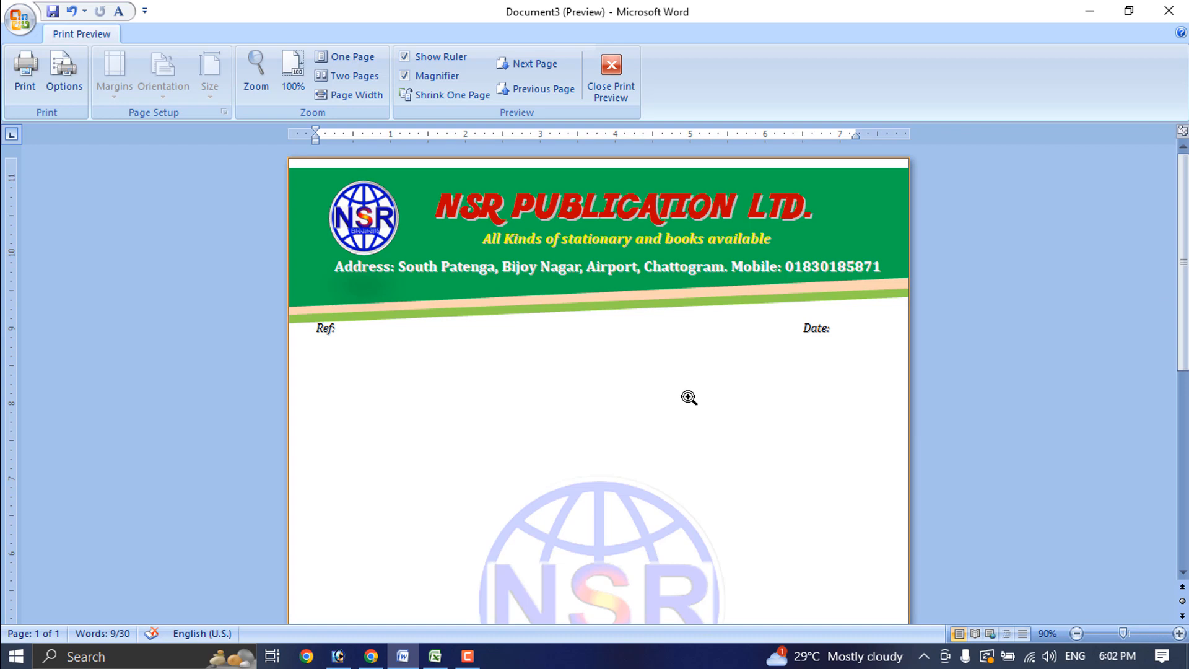
{"action": "scroll", "coordinate": [689, 398], "scroll_direction": "down", "scroll_amount": 6}
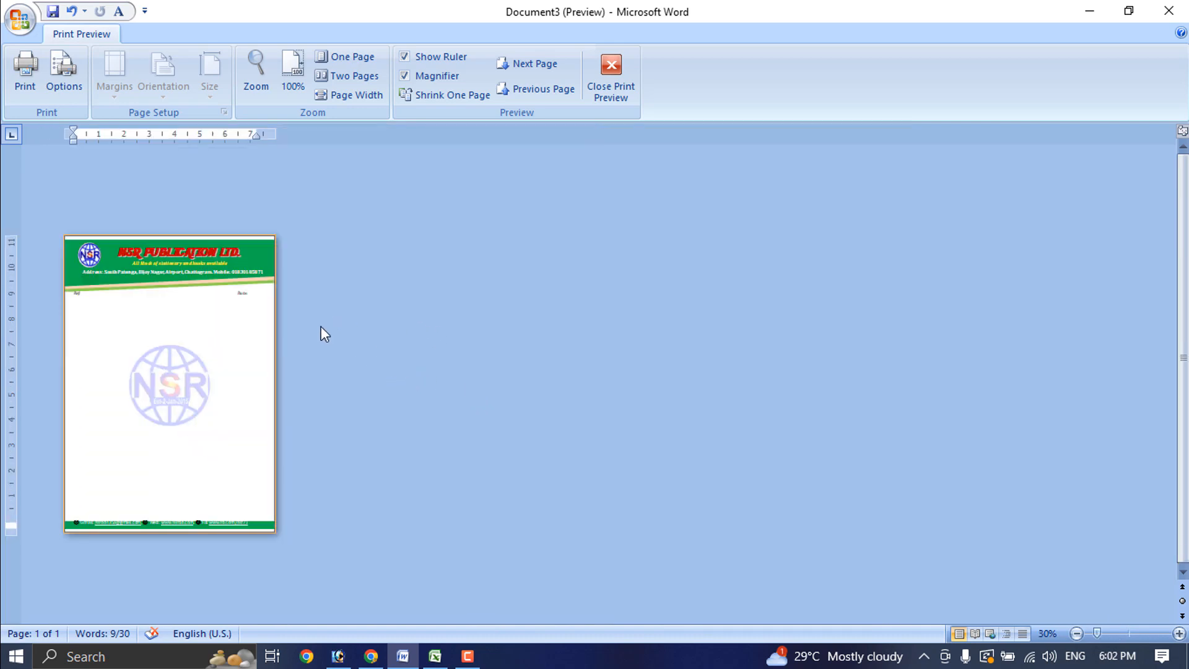
{"action": "left_click", "coordinate": [269, 348]}
{"action": "scroll", "coordinate": [301, 395], "scroll_direction": "up", "scroll_amount": 5}
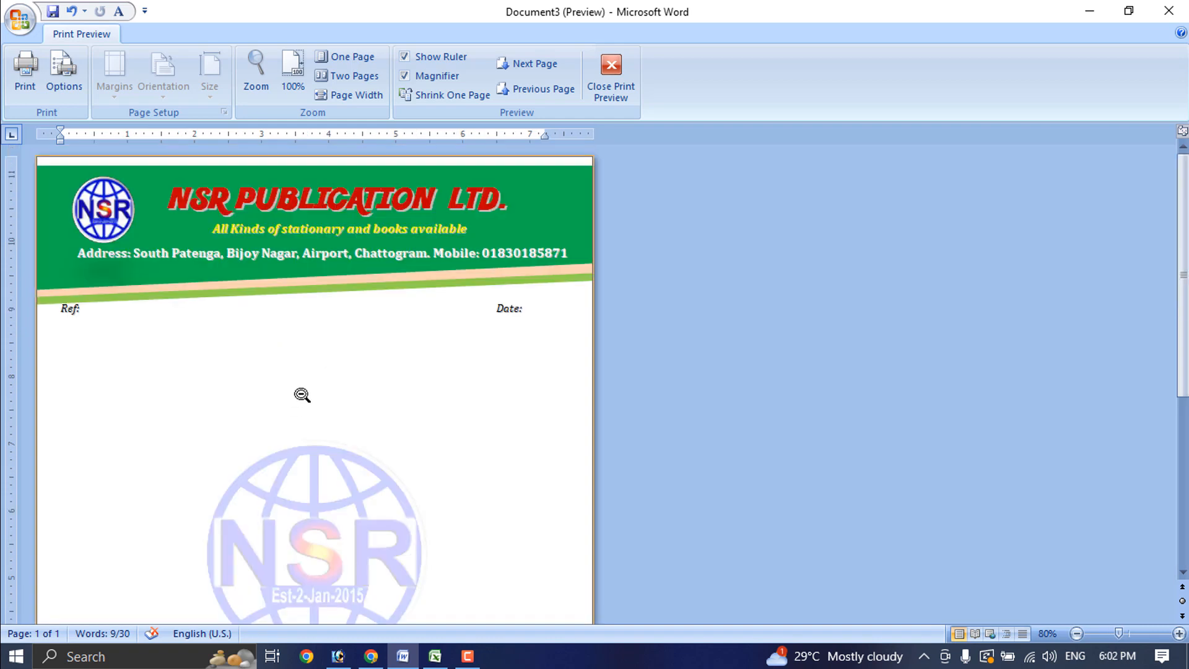
{"action": "scroll", "coordinate": [304, 393], "scroll_direction": "down", "scroll_amount": 5}
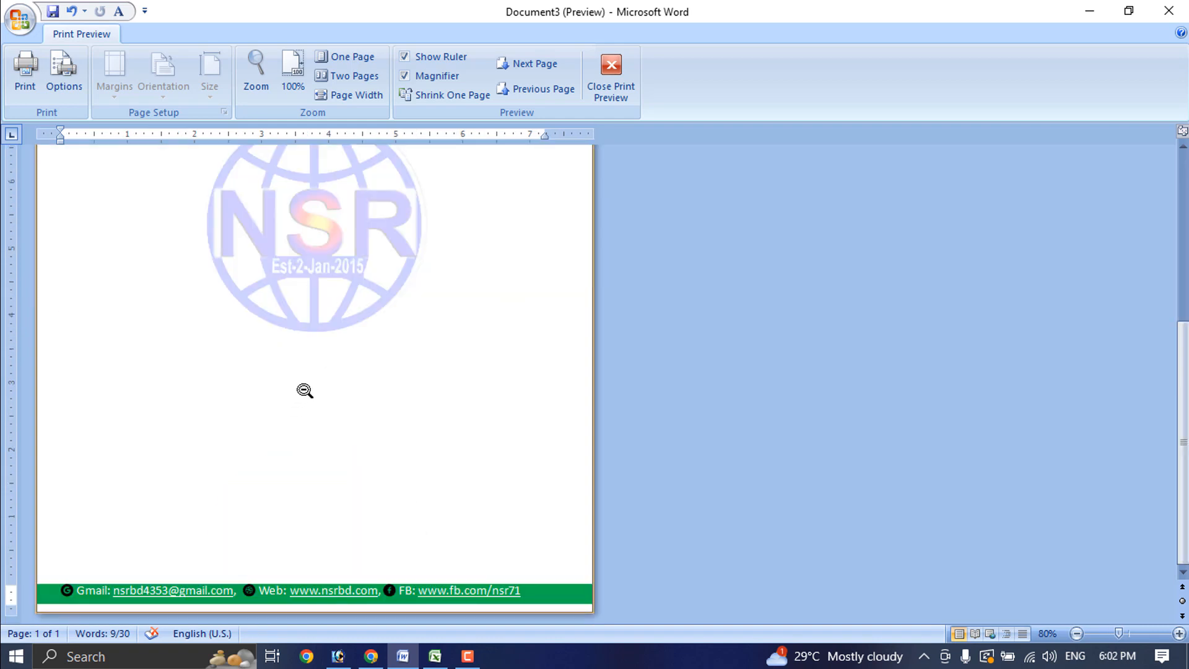
{"action": "scroll", "coordinate": [304, 390], "scroll_direction": "up", "scroll_amount": 5}
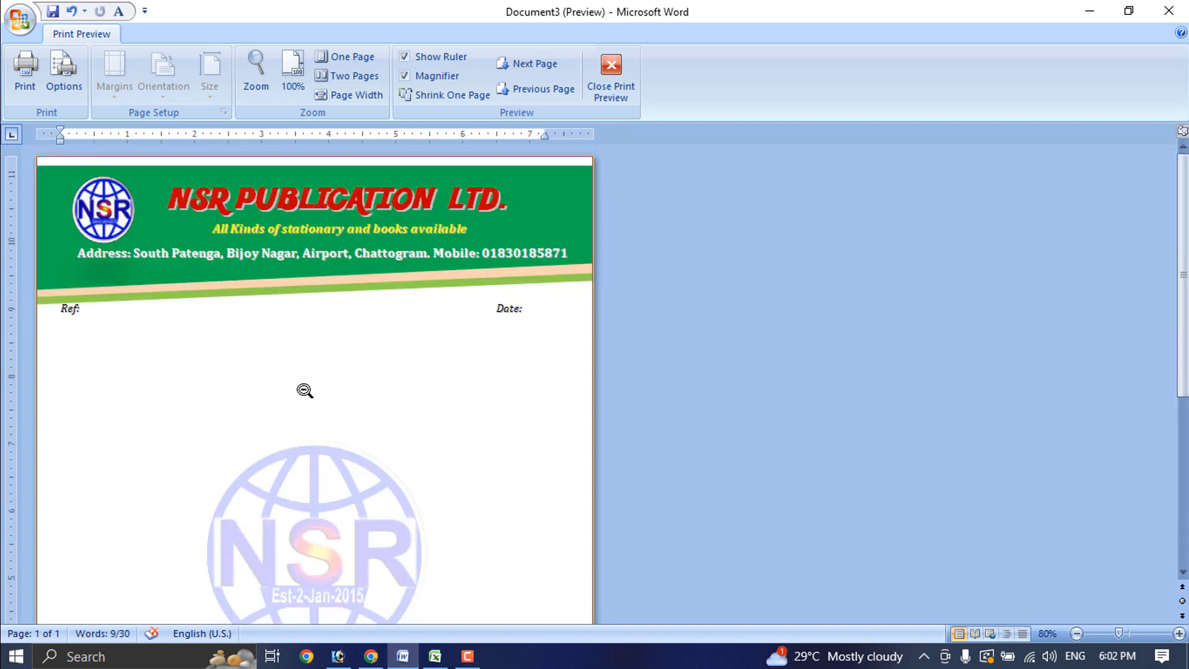